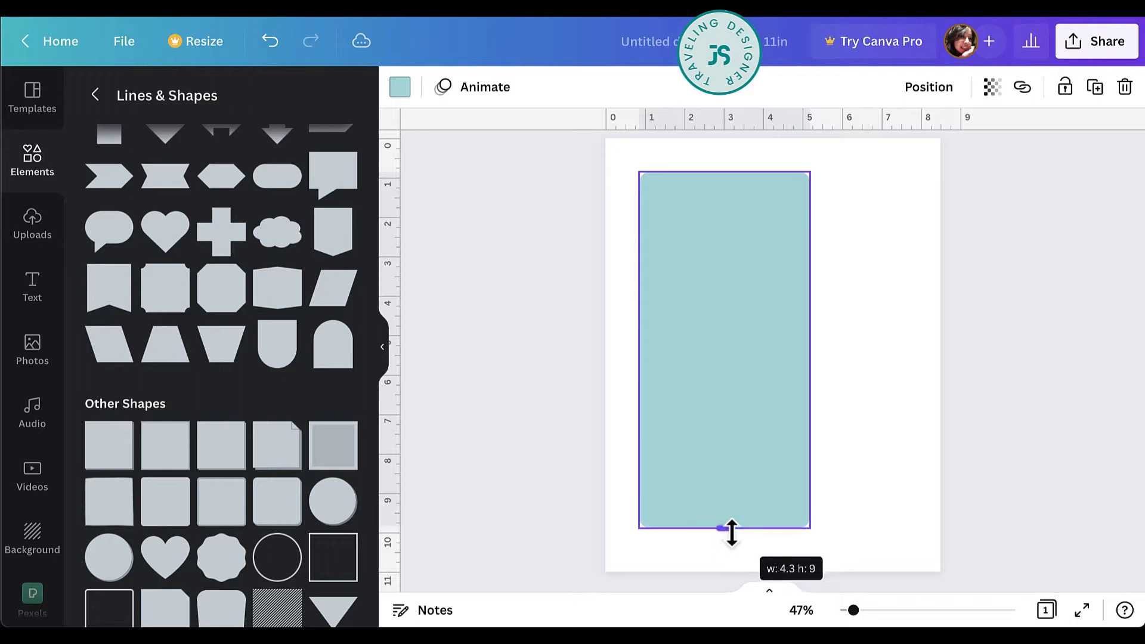
# Widen the rounded teal rectangle so it fills most of the page, leaving an even white margin on both sides.
pyautogui.moveTo(809, 357); pyautogui.dragTo(910, 357)
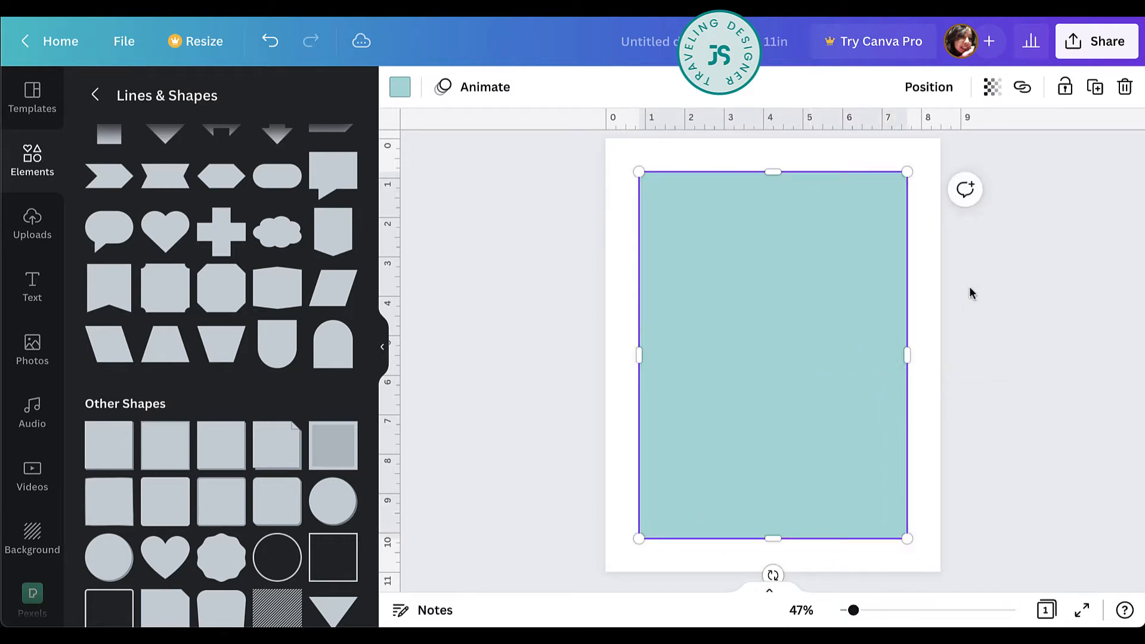
pyautogui.click(948, 296)
# Add the uploaded dancing chick image, shrink it to about 2.3 × 2.5 in, and place it over the rectangle's lower-right corner.
pyautogui.click(37, 225)
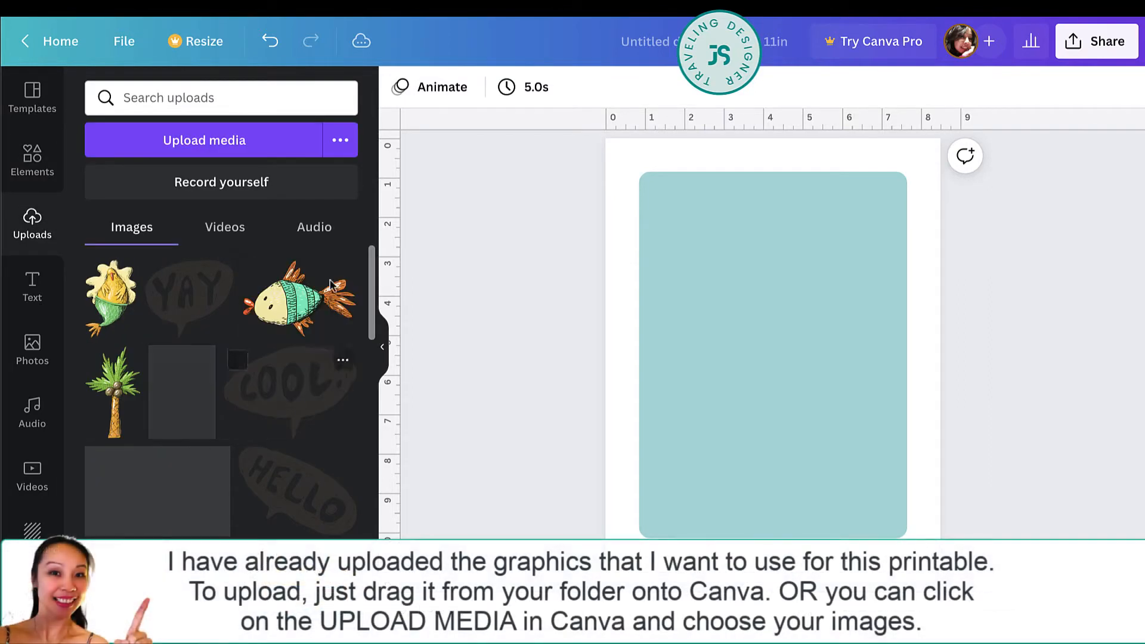
pyautogui.scroll(-5, 247, 342)
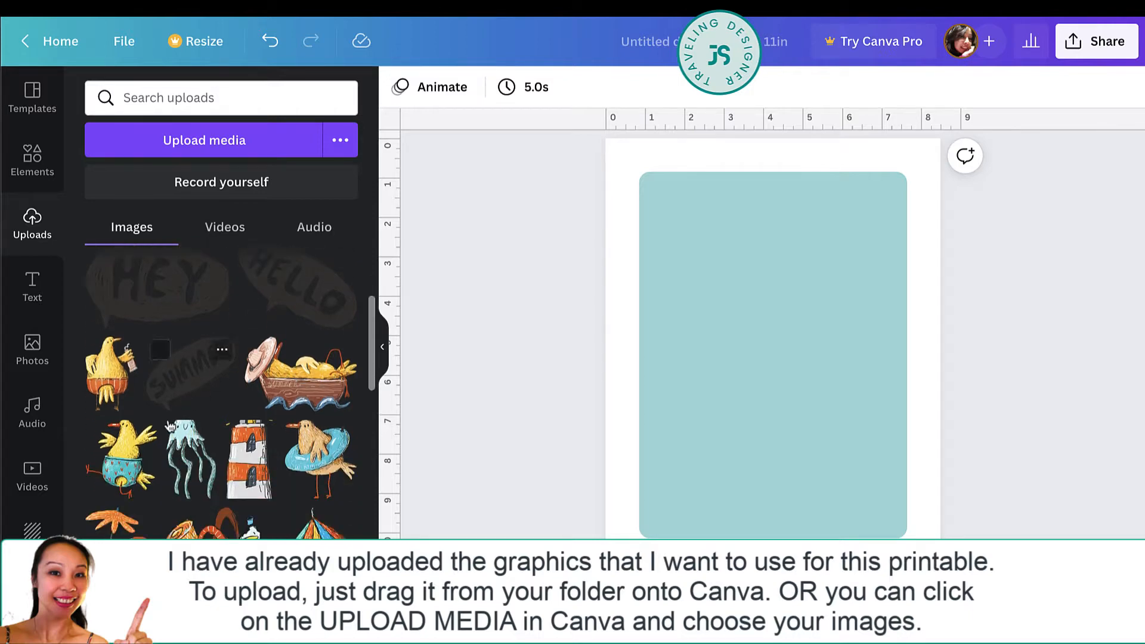
pyautogui.click(122, 456)
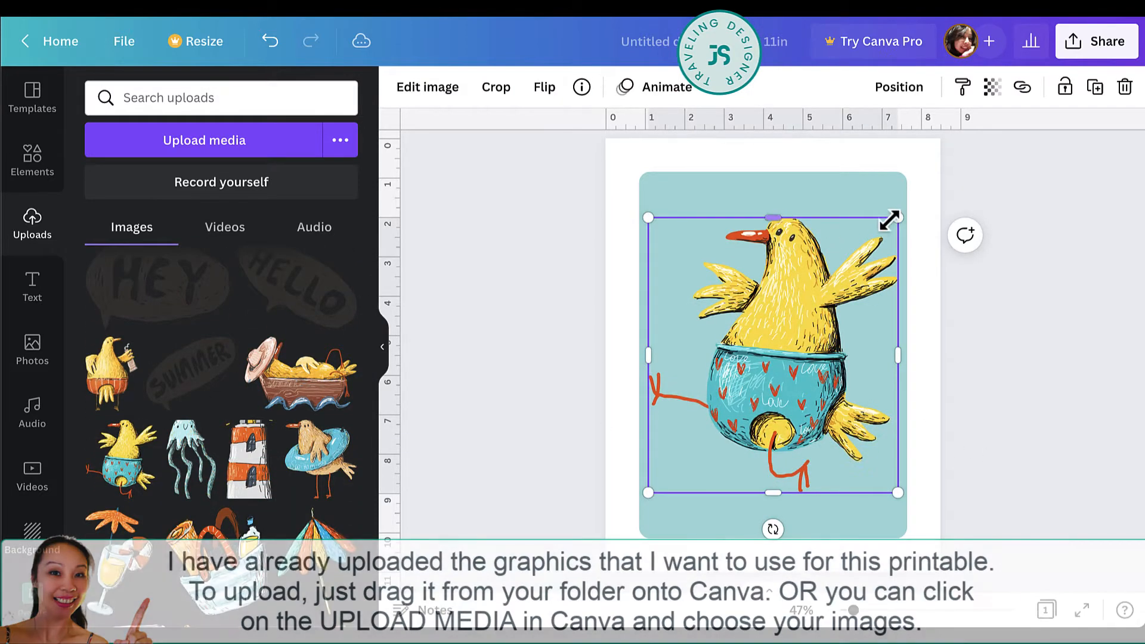
pyautogui.moveTo(889, 220); pyautogui.dragTo(732, 395)
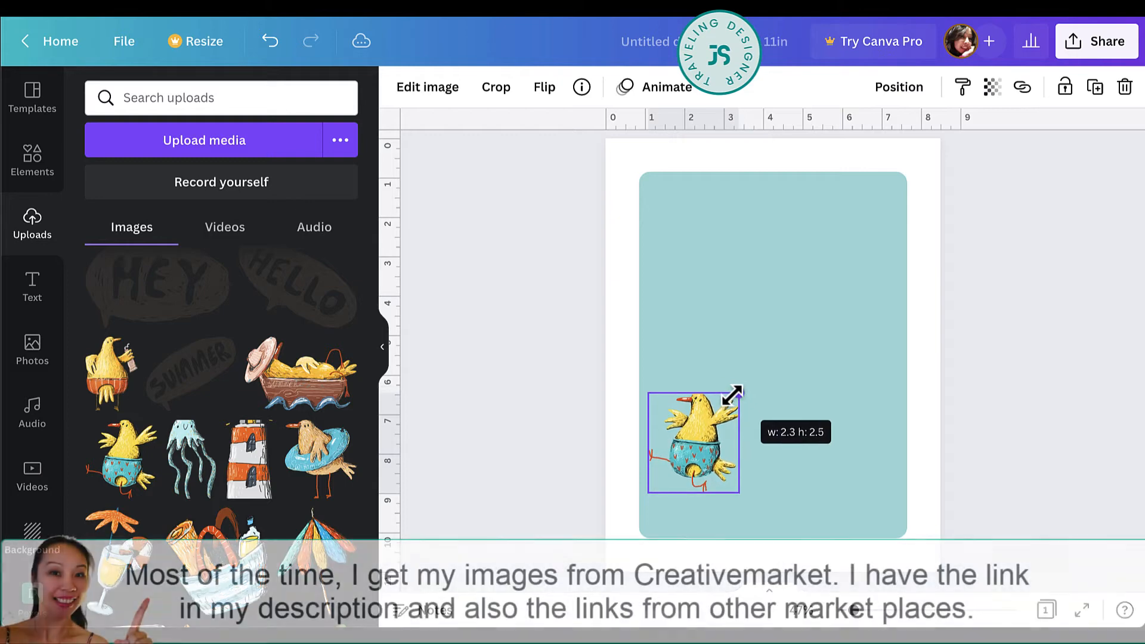
pyautogui.moveTo(707, 456); pyautogui.dragTo(896, 522)
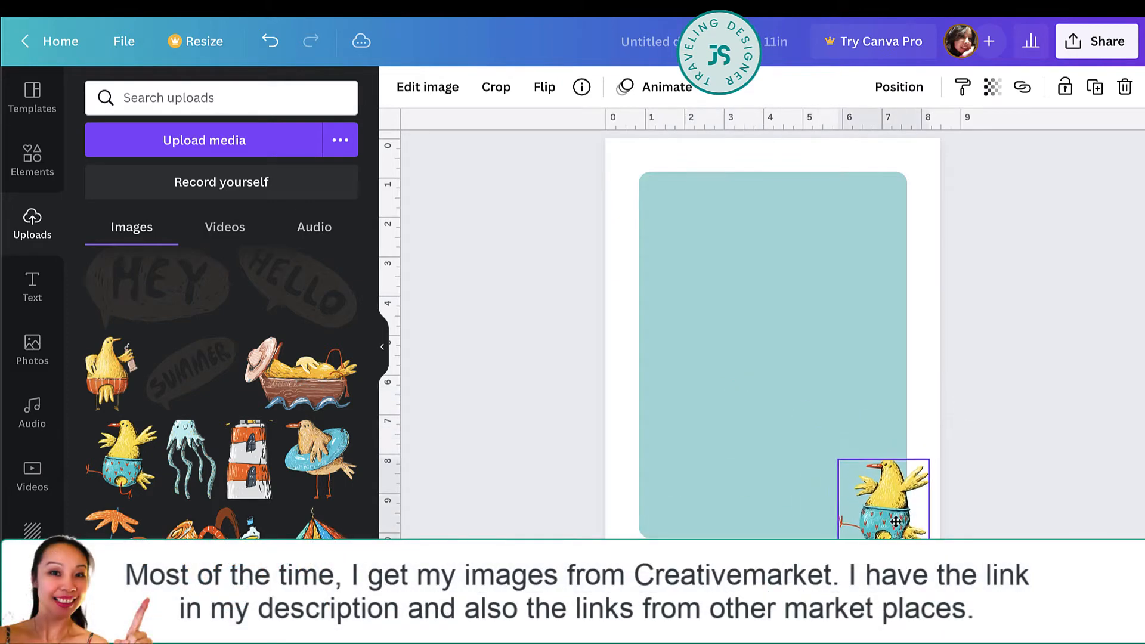
pyautogui.click(1001, 422)
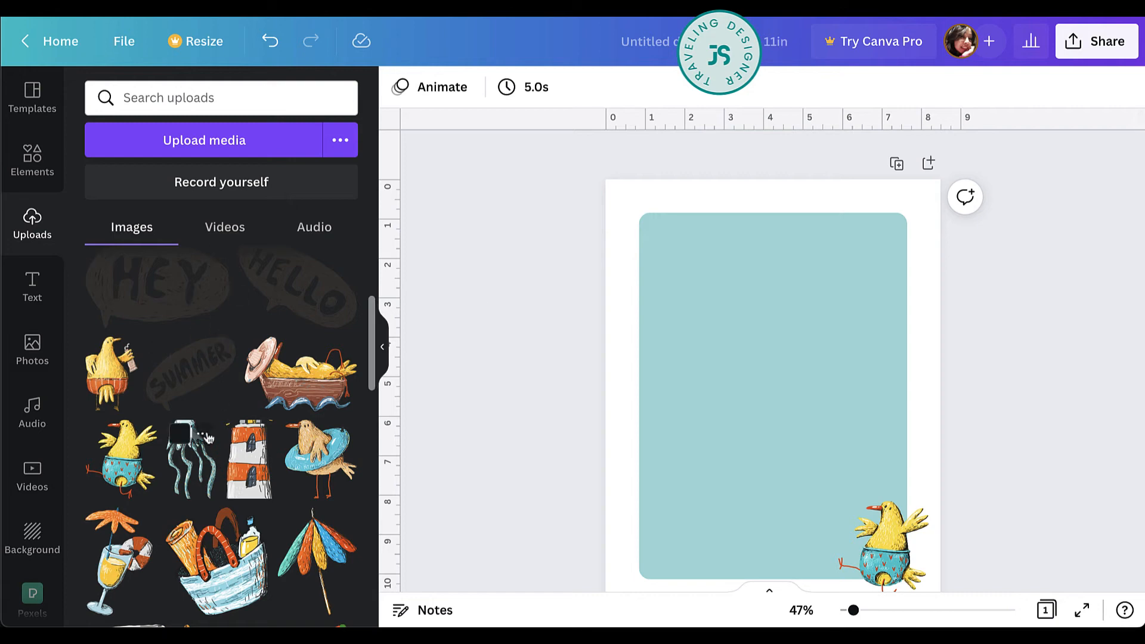
# Add the uploaded SUMMER speech bubble, shrink it, and place it over the rectangle's upper-left corner.
pyautogui.click(180, 387)
pyautogui.moveTo(887, 494); pyautogui.dragTo(728, 357)
pyautogui.moveTo(697, 320); pyautogui.dragTo(668, 221)
pyautogui.click(1002, 323)
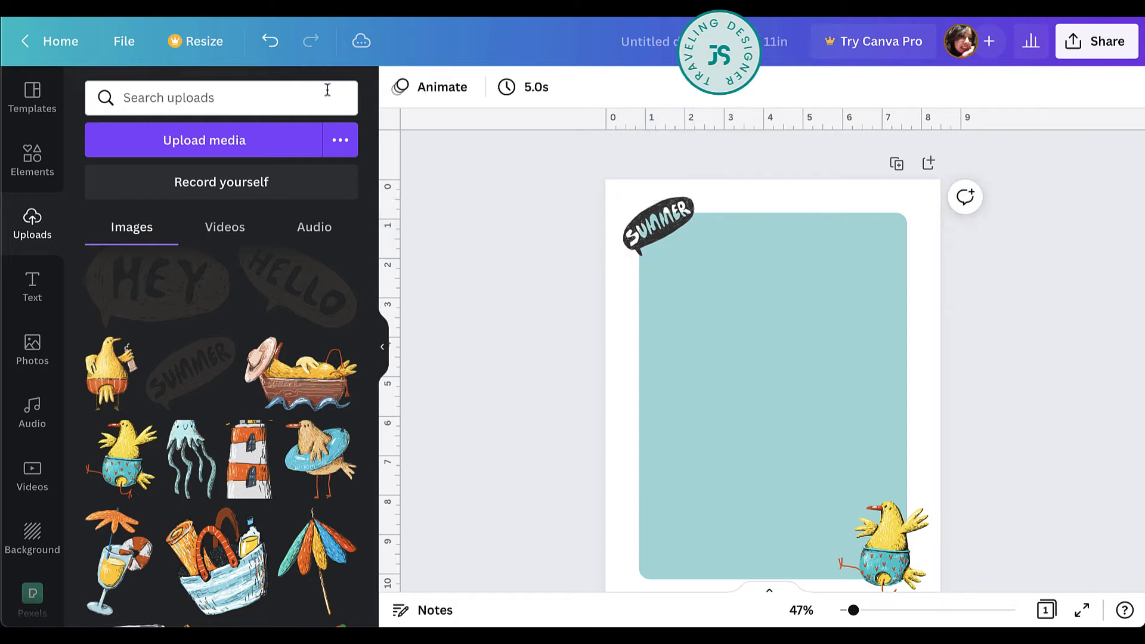
# Add a plain solid line near the top of the rectangle and extend both ends to about 4 in long.
pyautogui.click(32, 158)
pyautogui.scroll(10, 220, 365)
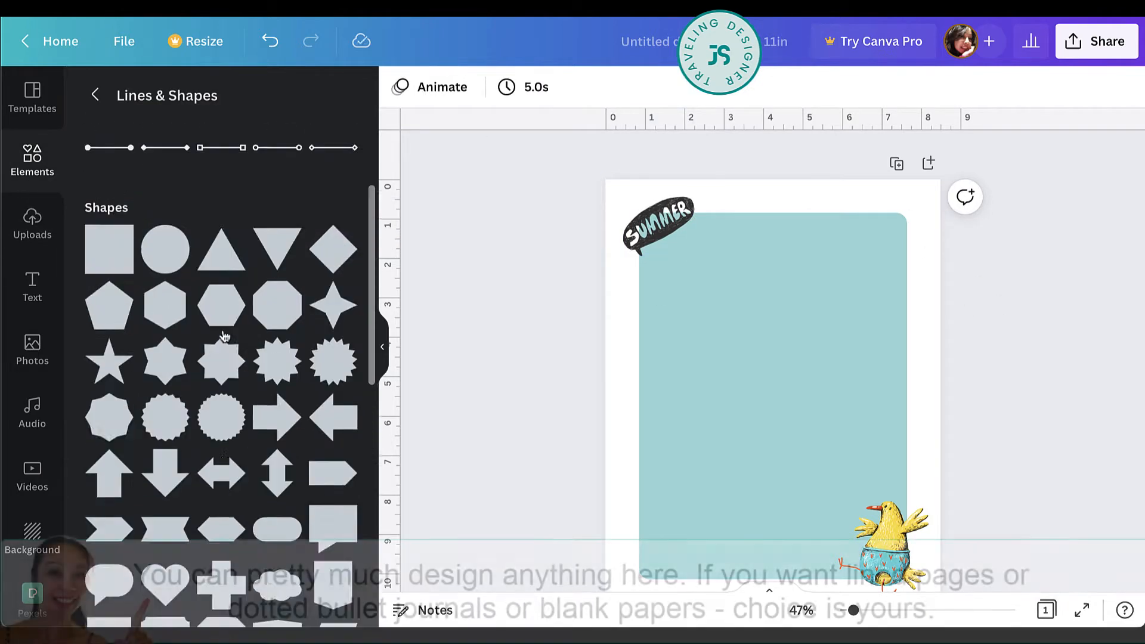
pyautogui.click(113, 197)
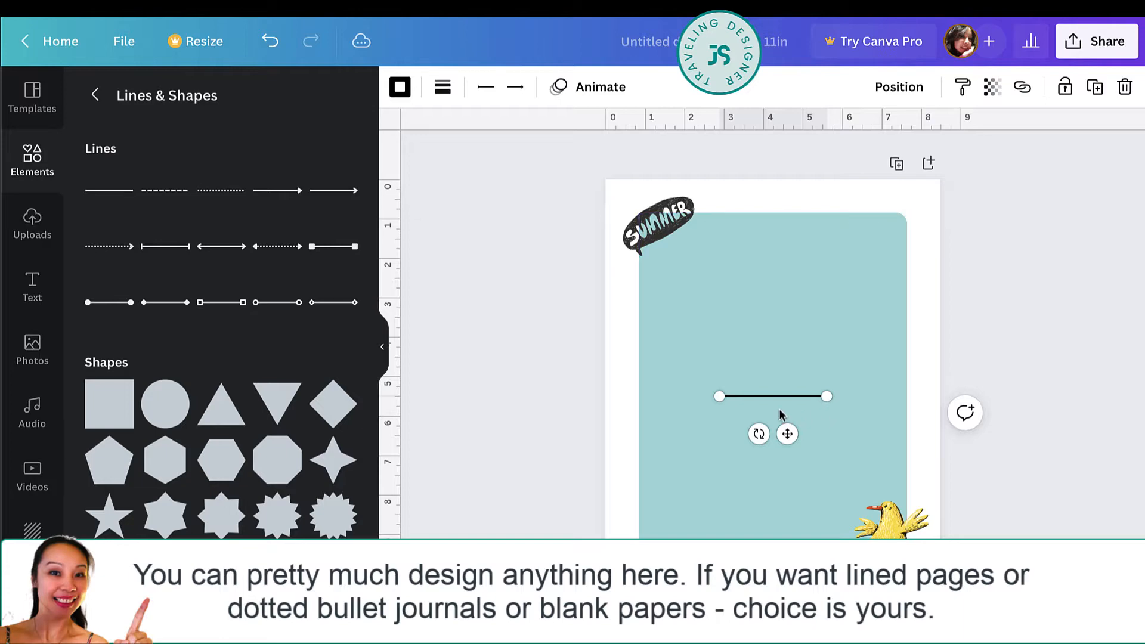
pyautogui.moveTo(787, 433); pyautogui.dragTo(785, 286)
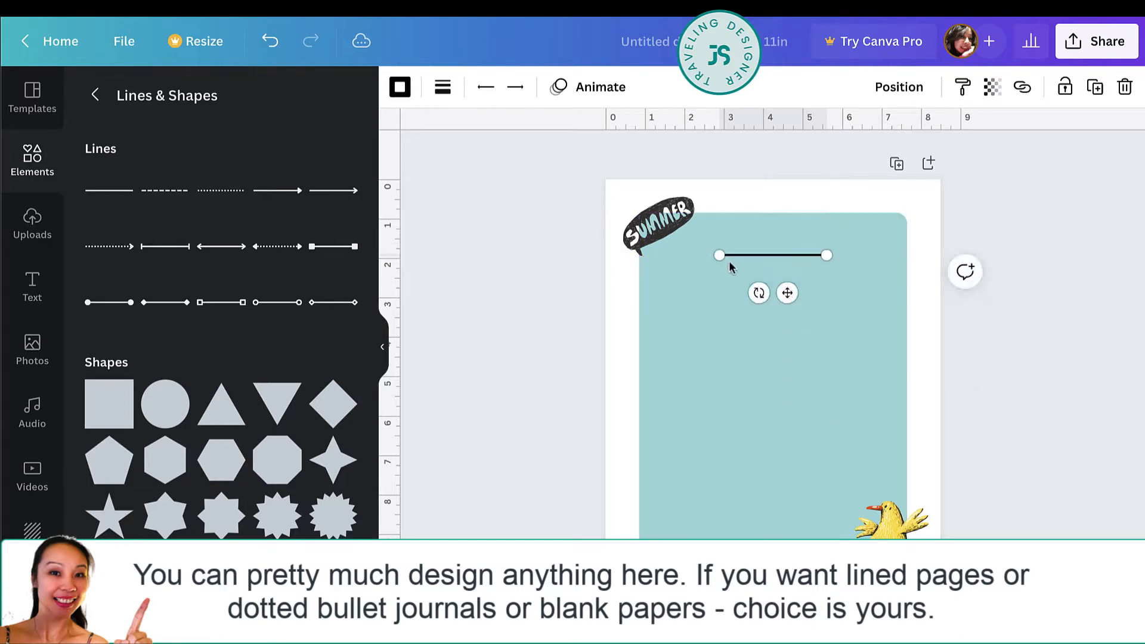
pyautogui.moveTo(719, 256); pyautogui.dragTo(694, 256)
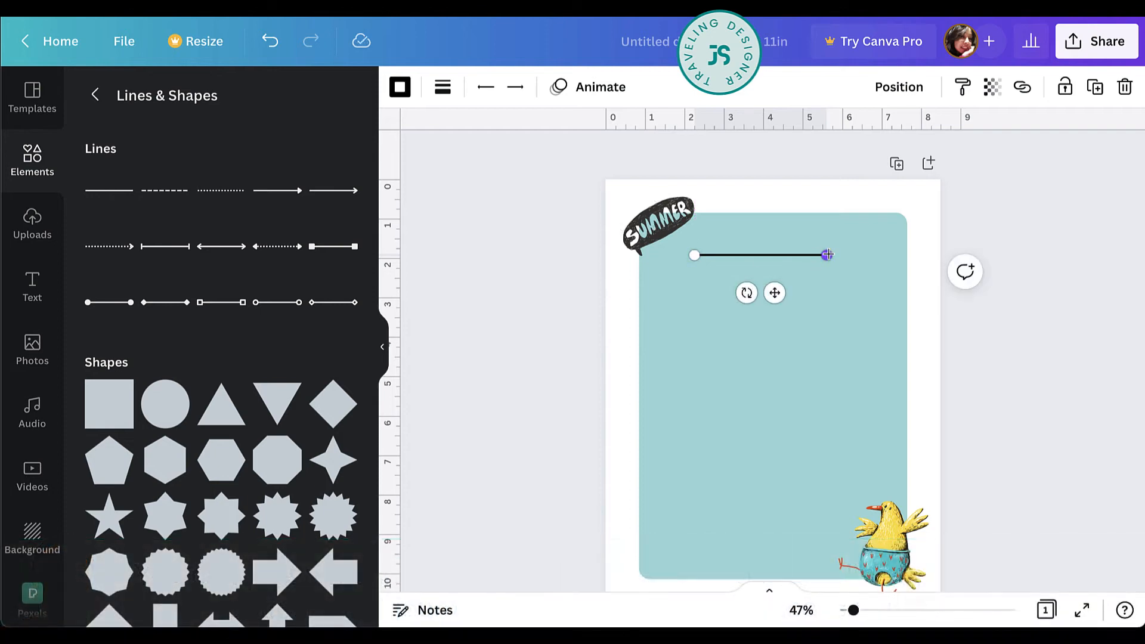
pyautogui.moveTo(826, 255); pyautogui.dragTo(852, 254)
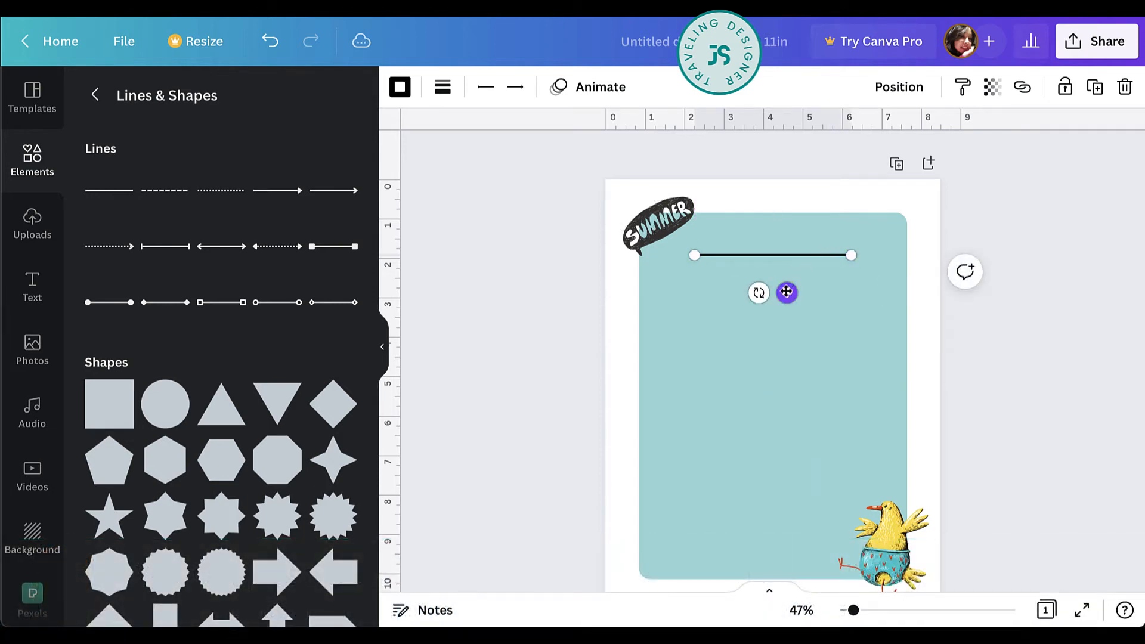
pyautogui.moveTo(786, 292); pyautogui.dragTo(790, 291)
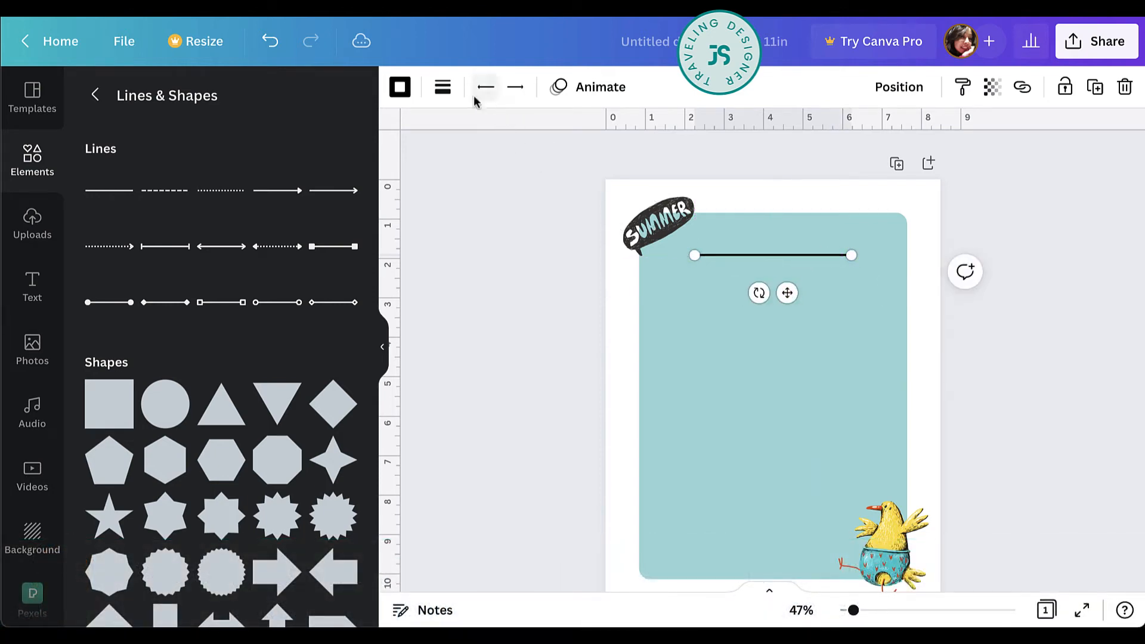
# Set the short line's weight to 1.
pyautogui.click(445, 87)
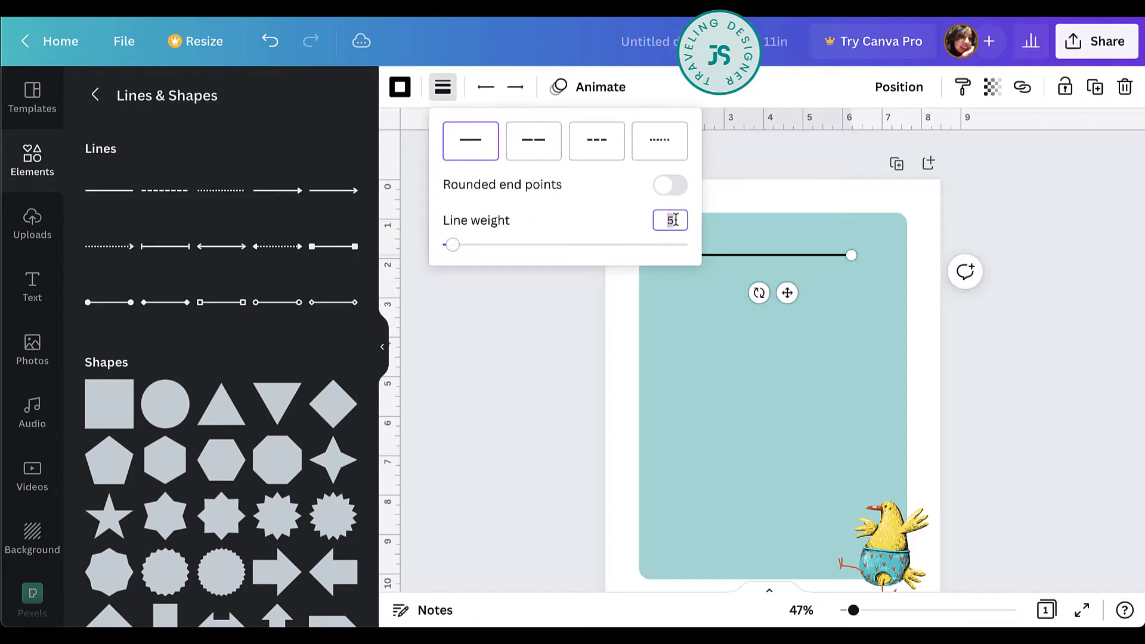
pyautogui.write('1')
pyautogui.press('Return')
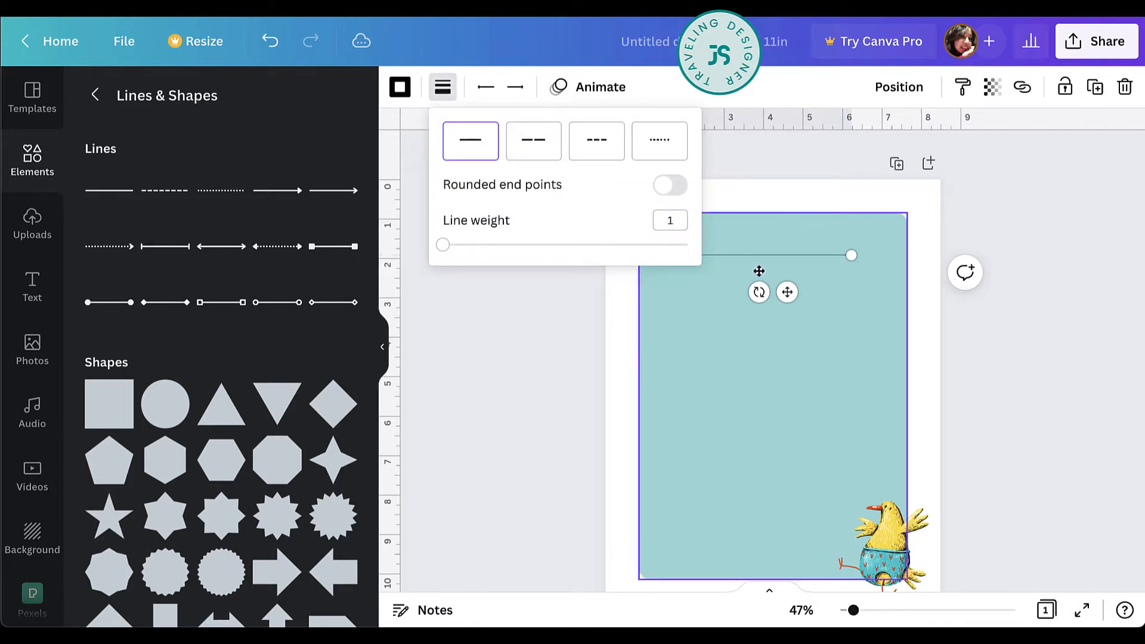
# Duplicate the short line just below itself and extend the copy at both ends to about 5.7 in long.
pyautogui.click(788, 292)
pyautogui.moveTo(789, 292); pyautogui.dragTo(791, 325)
pyautogui.moveTo(694, 286); pyautogui.dragTo(668, 290)
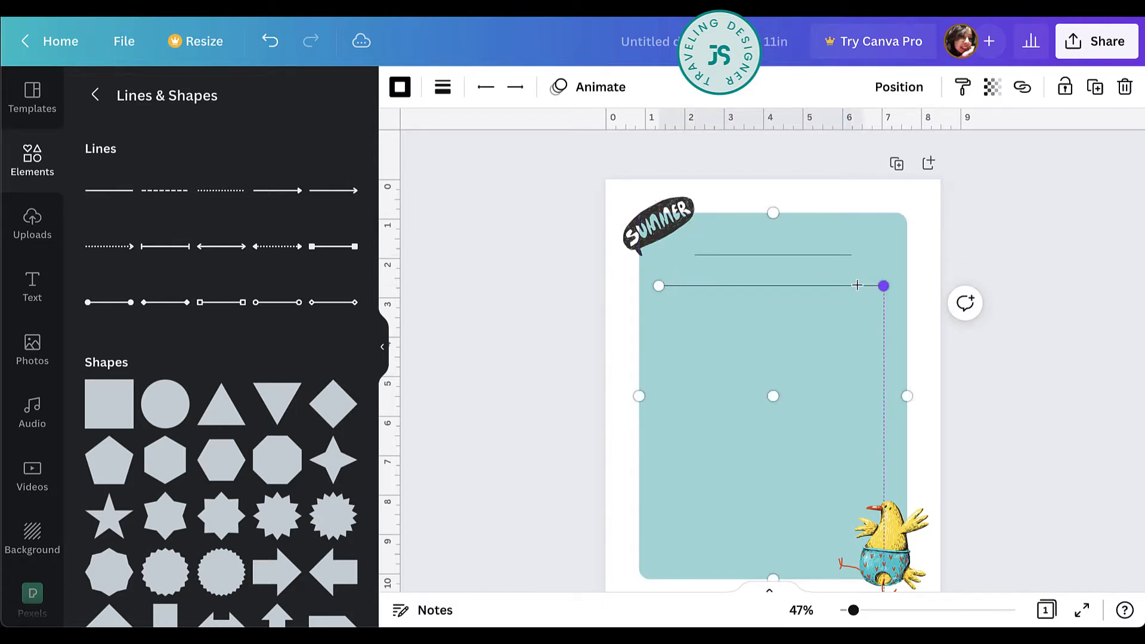
pyautogui.moveTo(883, 286); pyautogui.dragTo(888, 285)
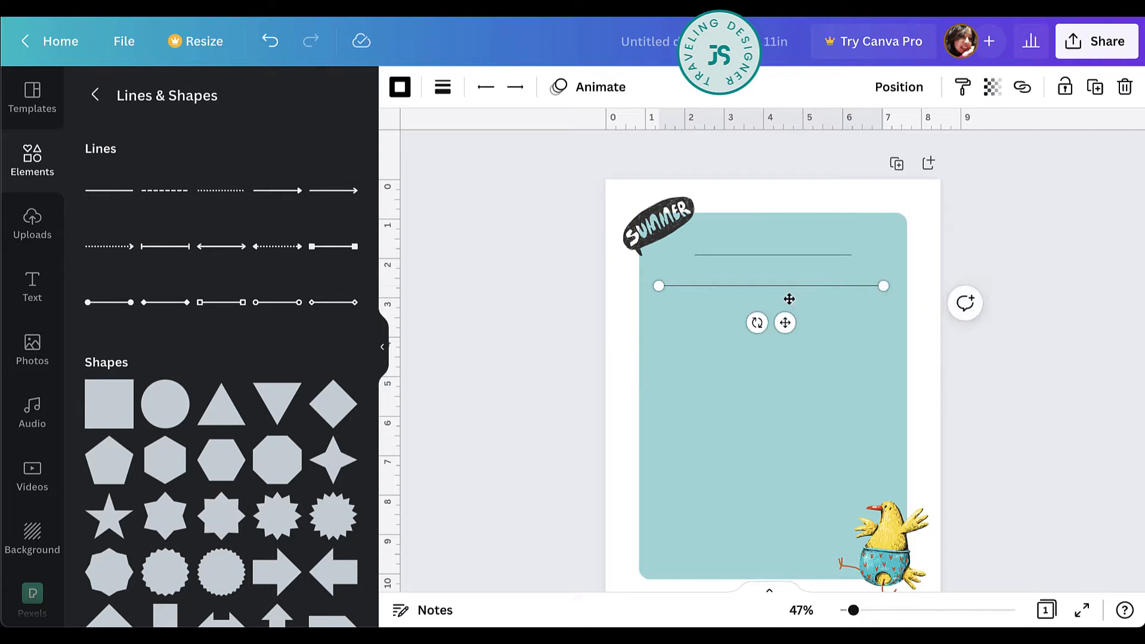
# Duplicate the long line, and copy line pairs repeatedly down the rectangle until there are ten long writing lines.
pyautogui.moveTo(784, 324); pyautogui.dragTo(784, 351)
pyautogui.keyDown('shift'); pyautogui.click(814, 286); pyautogui.keyUp('shift')
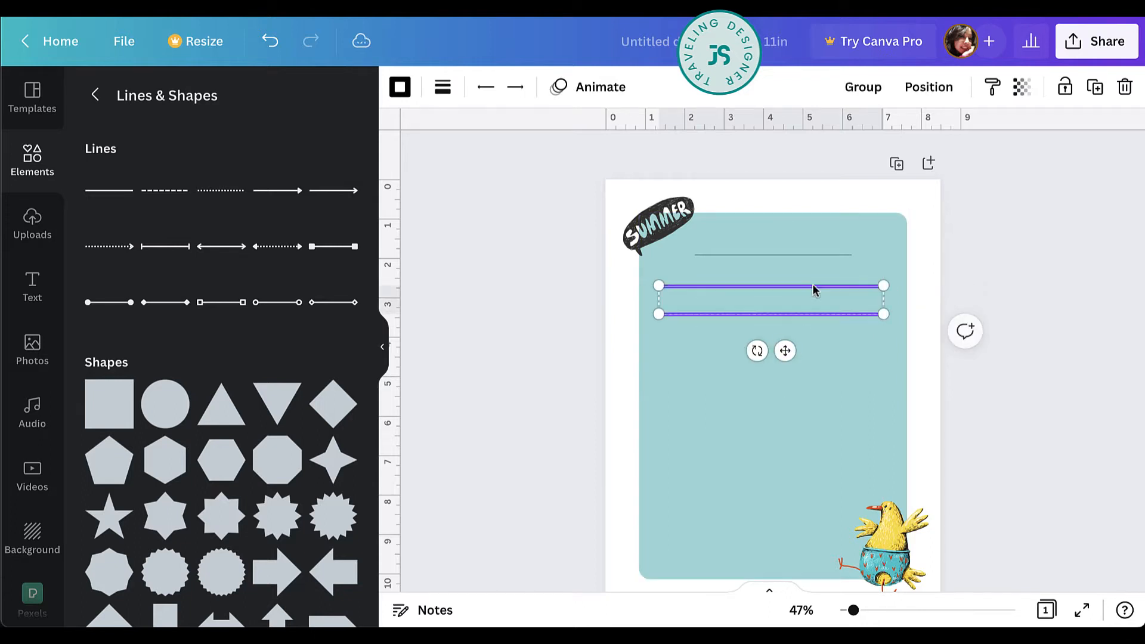
pyautogui.moveTo(814, 287); pyautogui.dragTo(799, 446)
pyautogui.press('alt')
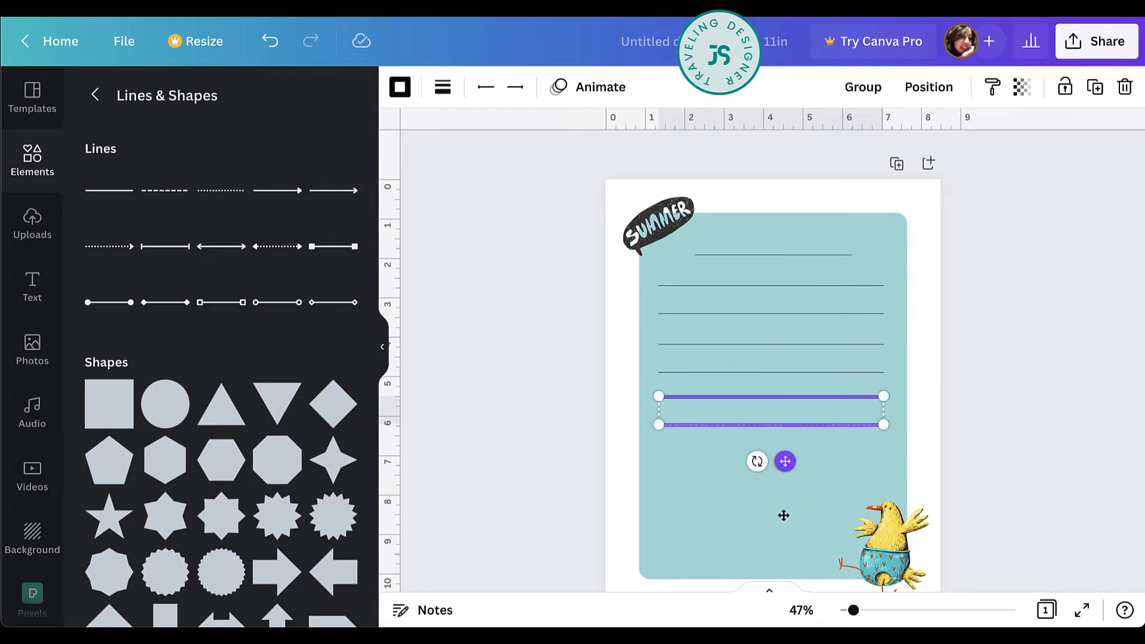
pyautogui.moveTo(784, 515); pyautogui.dragTo(787, 546)
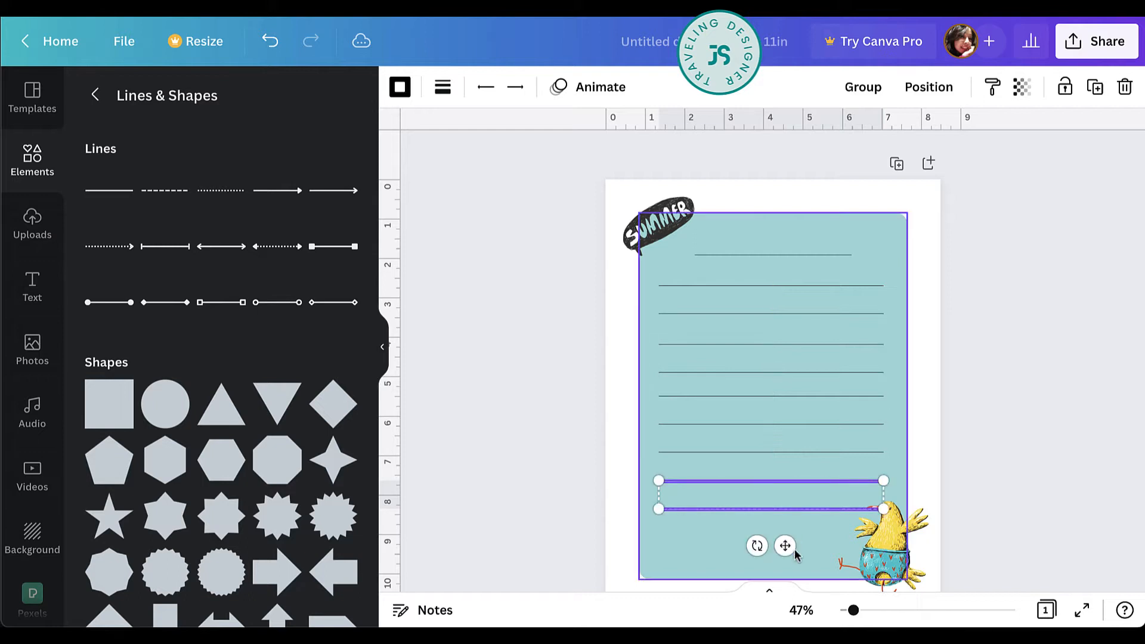
# Place a copy of the short top line below the last long line, near the rectangle's bottom edge.
pyautogui.click(776, 255)
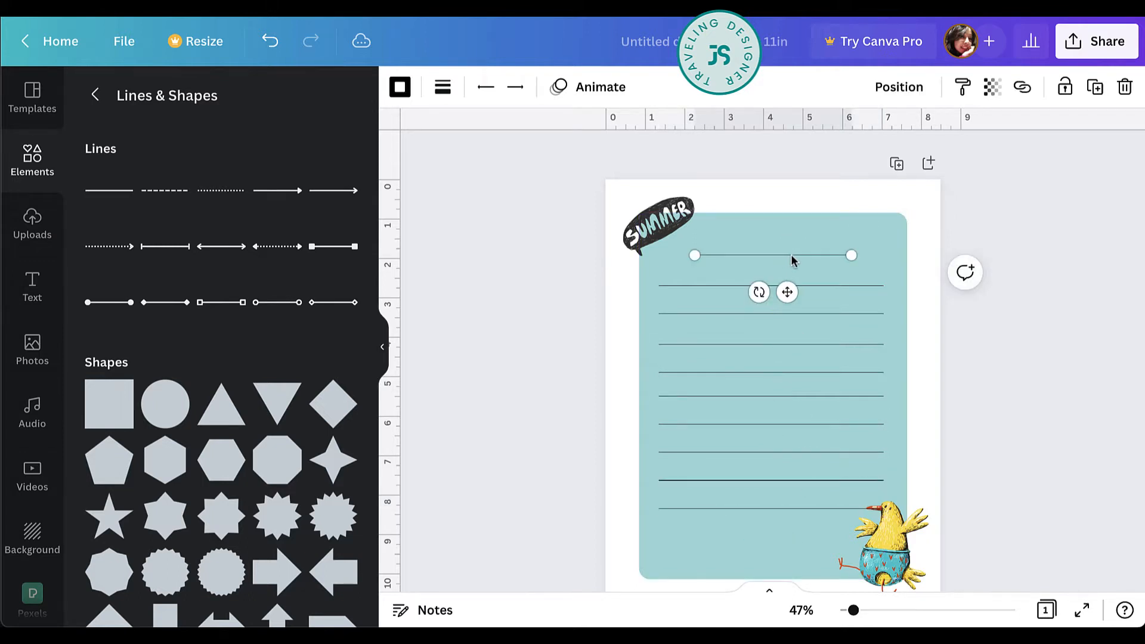
pyautogui.moveTo(793, 259); pyautogui.dragTo(794, 551)
# Select all the writing lines, tidy them up so they are centered and evenly spaced, and group them.
pyautogui.moveTo(953, 220); pyautogui.dragTo(713, 560)
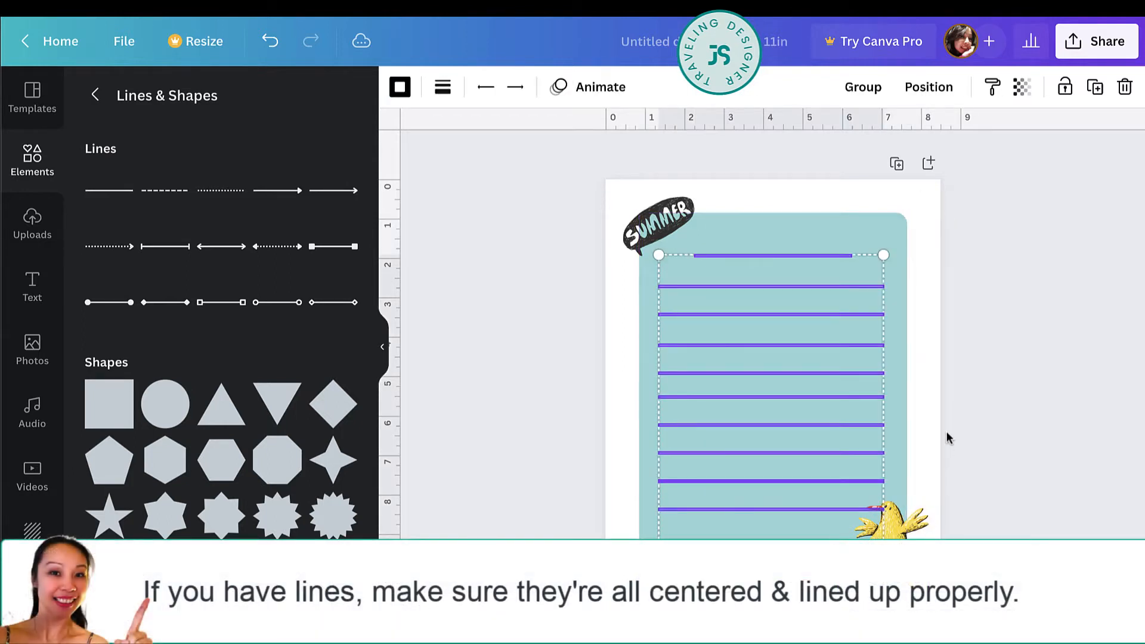
pyautogui.click(957, 88)
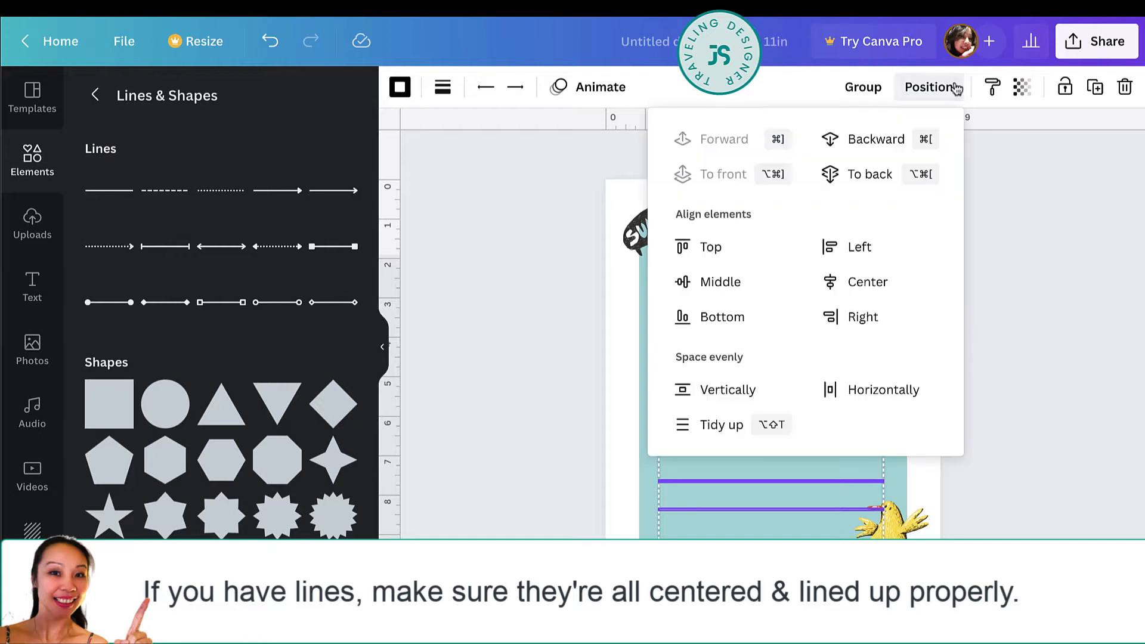
pyautogui.click(721, 424)
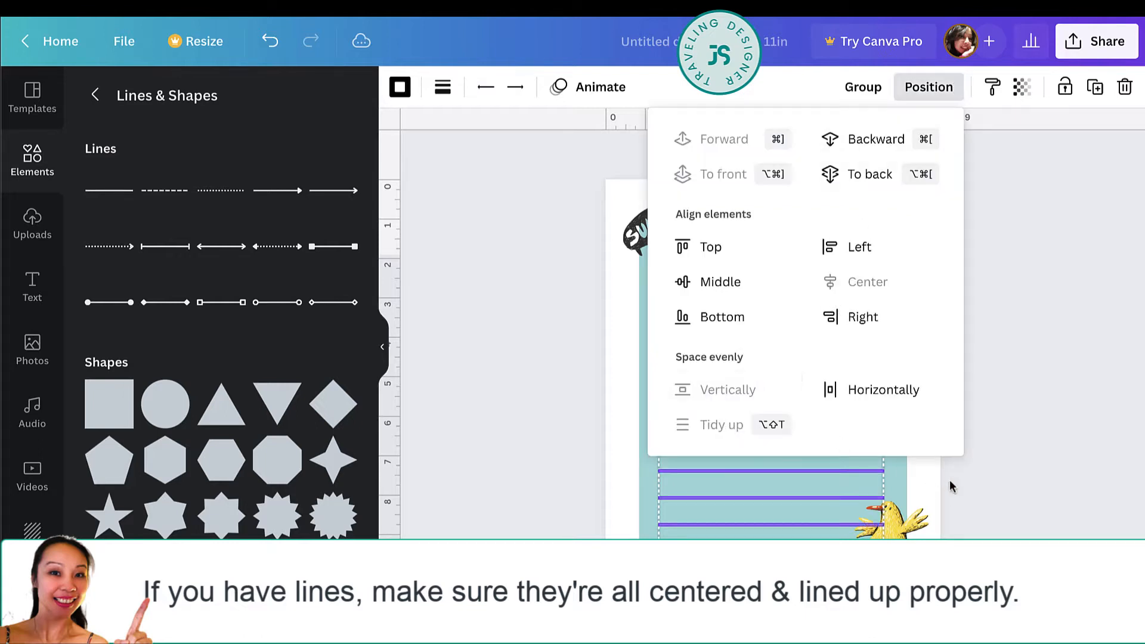
pyautogui.press('Escape')
pyautogui.click(867, 88)
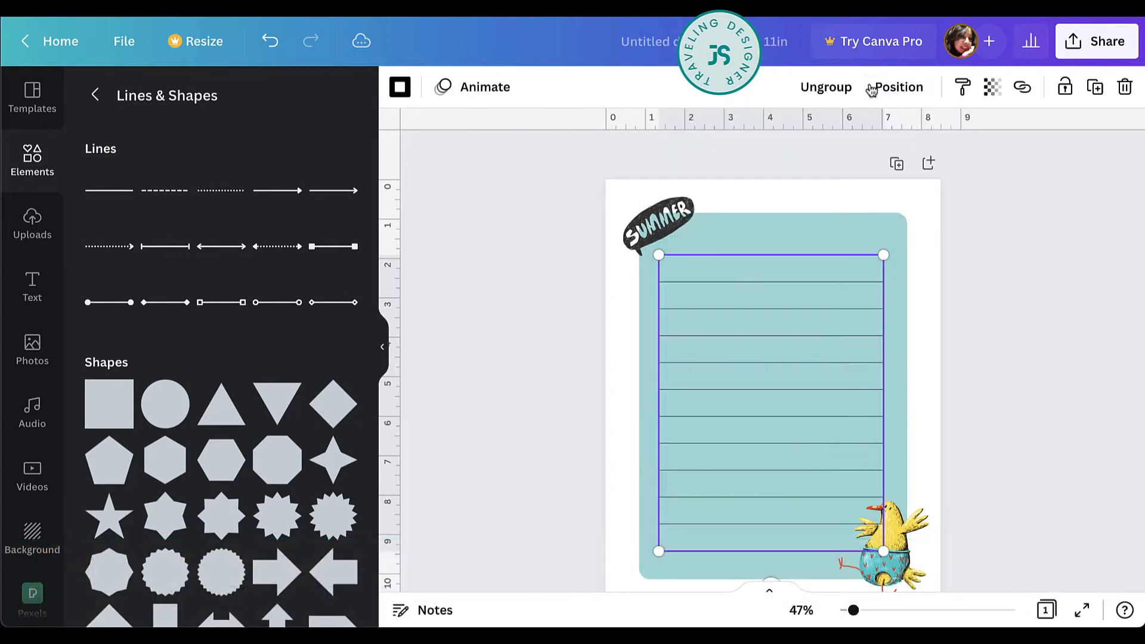
# Move the grouped lines slightly upward and center them horizontally within the teal rectangle.
pyautogui.click(796, 255)
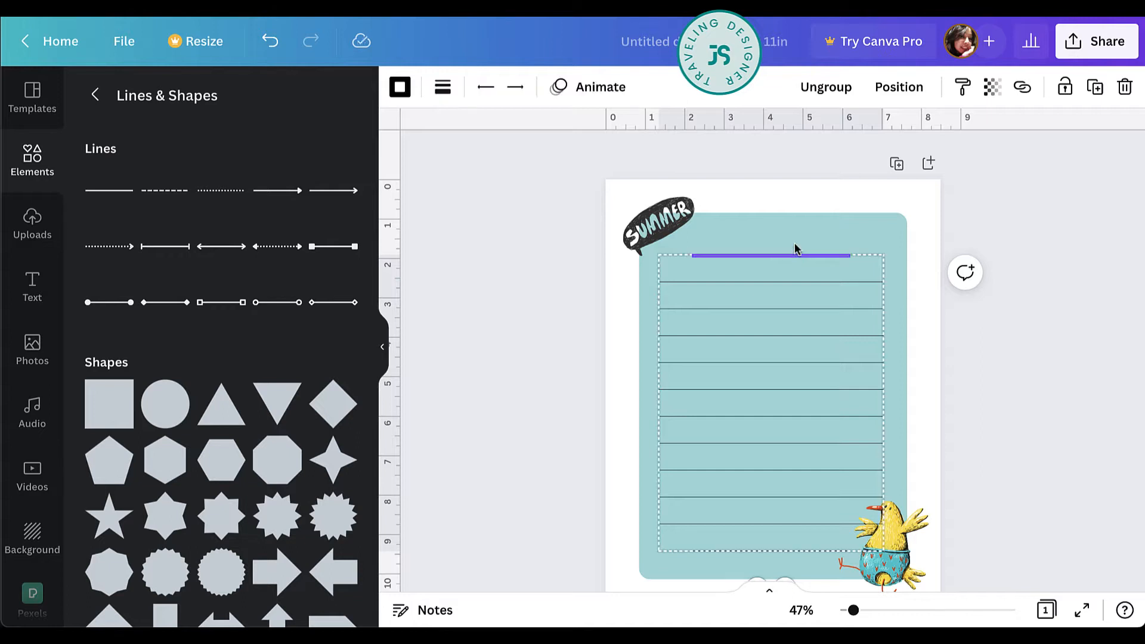
pyautogui.moveTo(866, 261)
pyautogui.mouseDown()
pyautogui.moveTo(866, 235)
pyautogui.moveTo(868, 256)
pyautogui.mouseUp()
pyautogui.click(1053, 391)
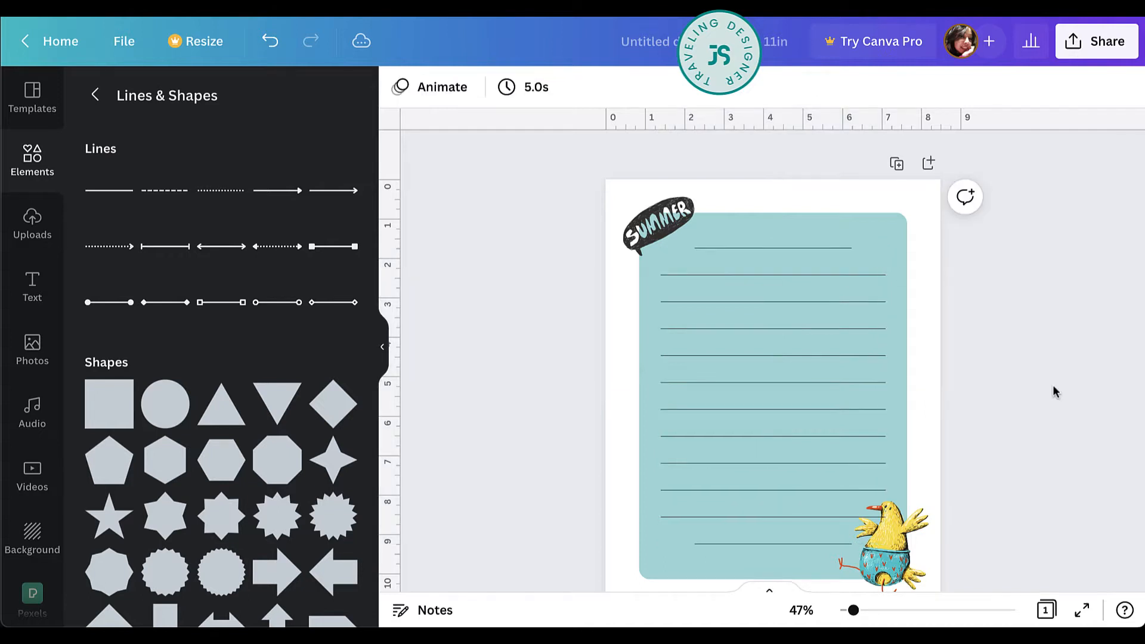
# Bring the chick image in front of the writing lines.
pyautogui.click(900, 574)
pyautogui.rightClick(887, 557)
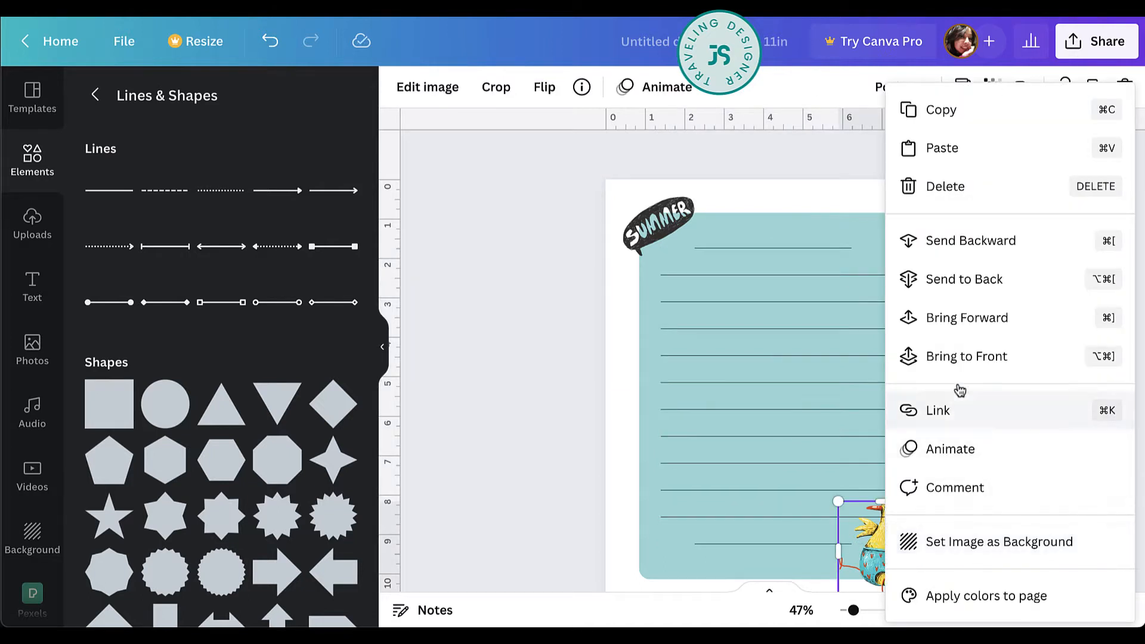
pyautogui.click(961, 326)
pyautogui.click(992, 360)
# Change the rectangle's fill to the turquoise taken from the chick image's photo colors.
pyautogui.scroll(-2, 990, 362)
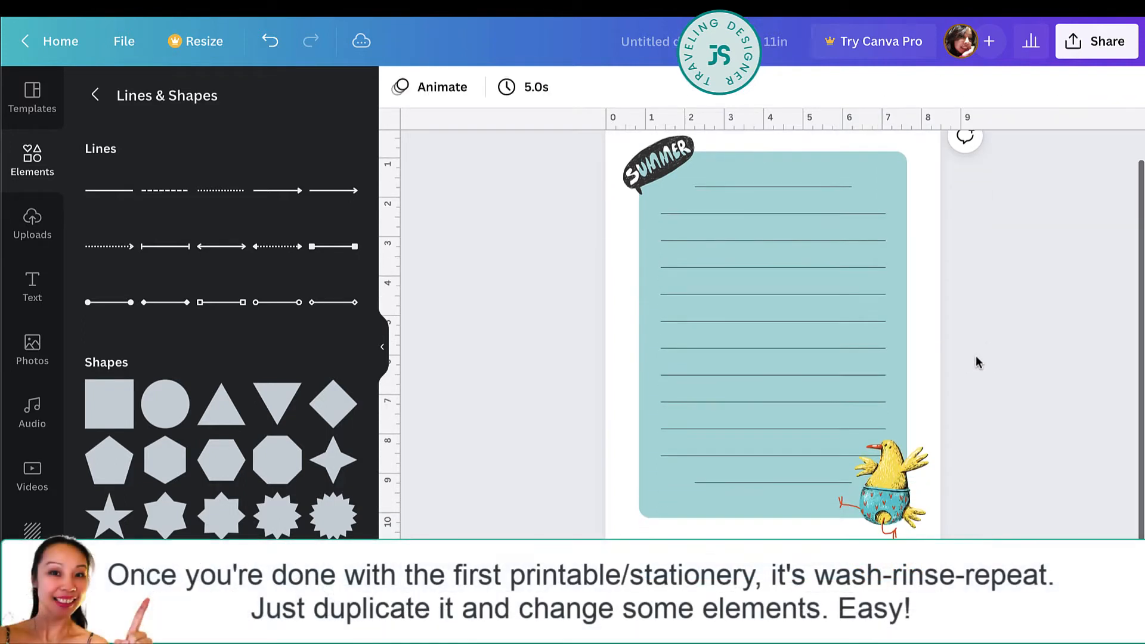
pyautogui.scroll(1, 978, 361)
pyautogui.click(897, 282)
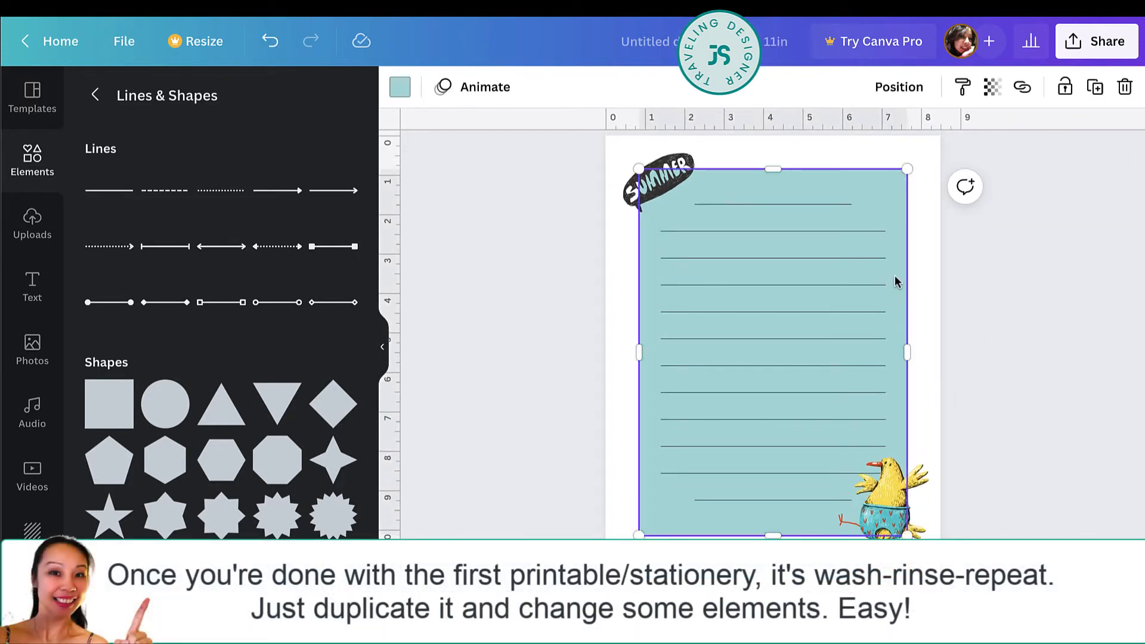
pyautogui.click(407, 88)
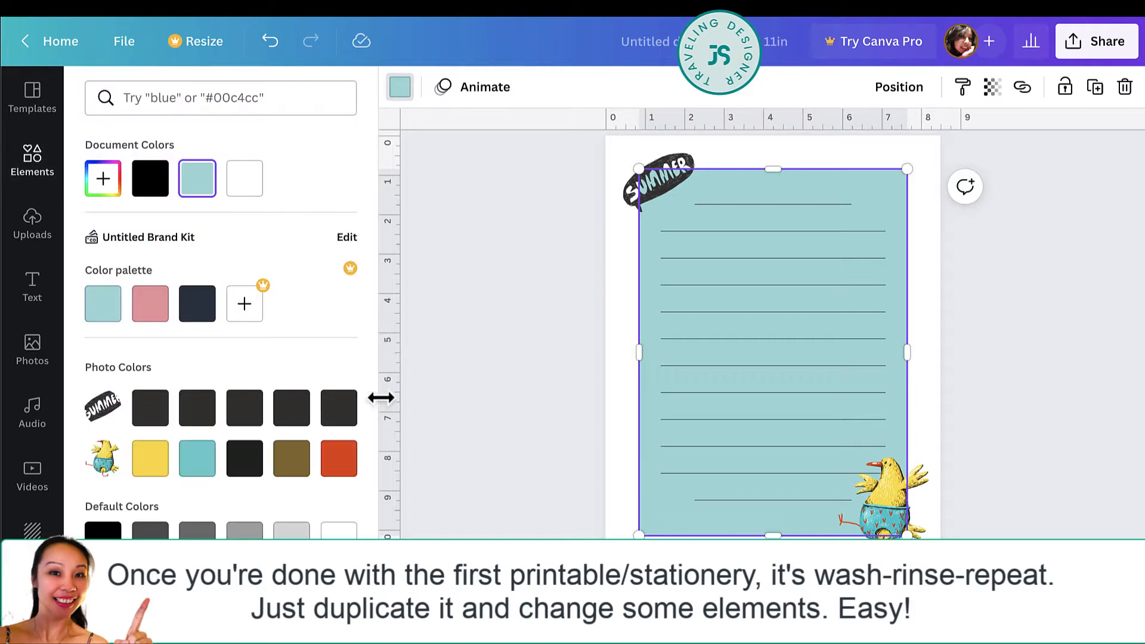
pyautogui.scroll(-2, 381, 399)
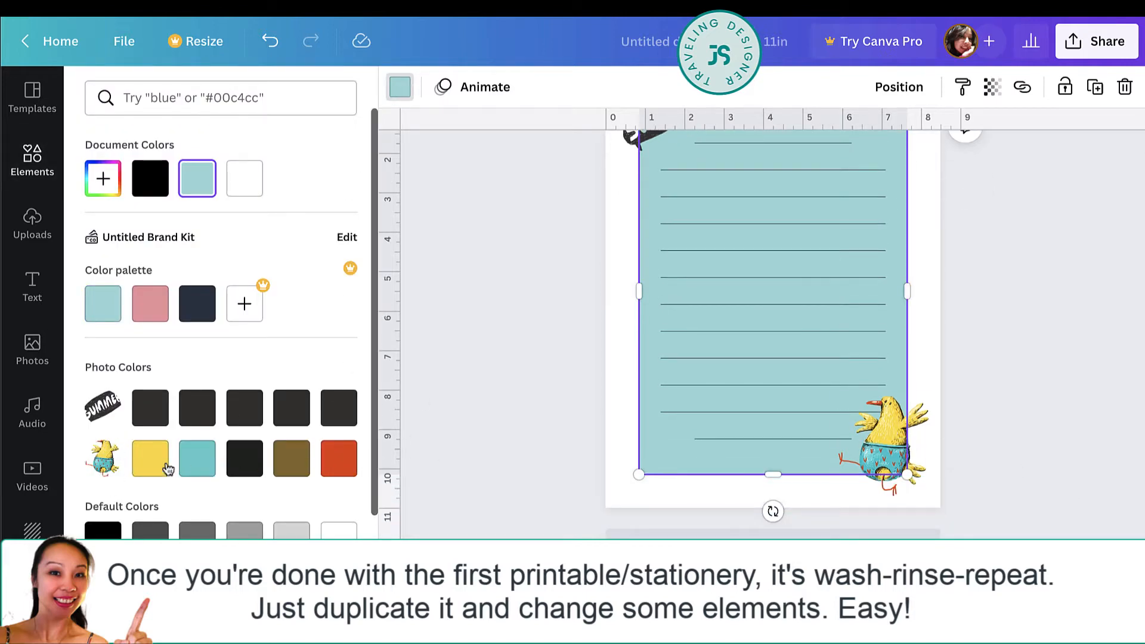
pyautogui.click(198, 460)
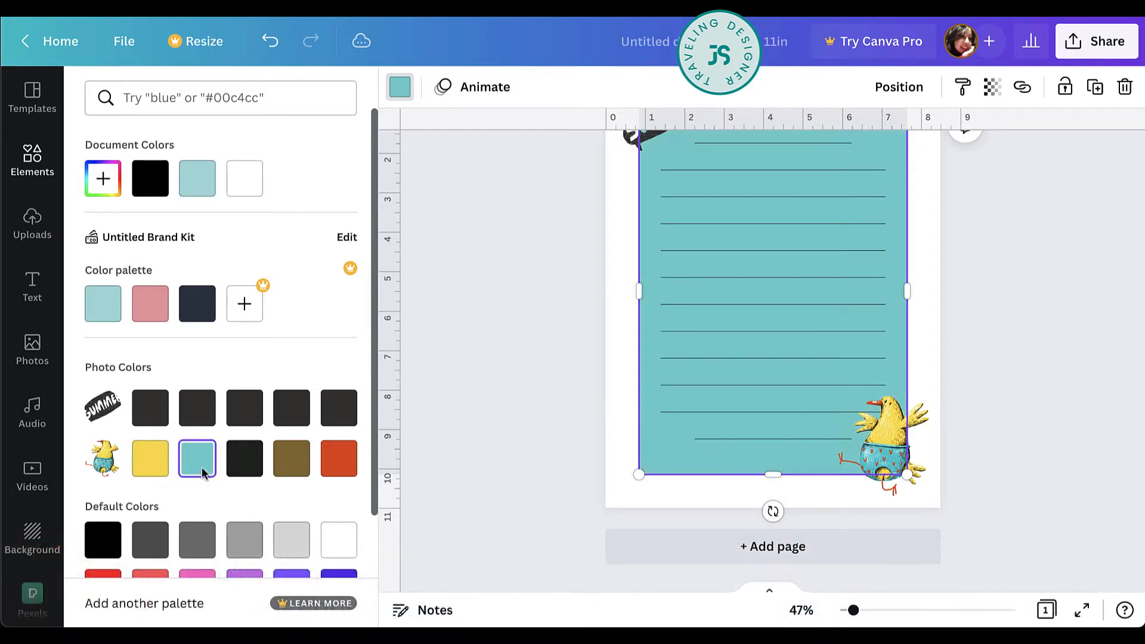
pyautogui.click(551, 401)
pyautogui.click(935, 318)
pyautogui.scroll(2, 935, 317)
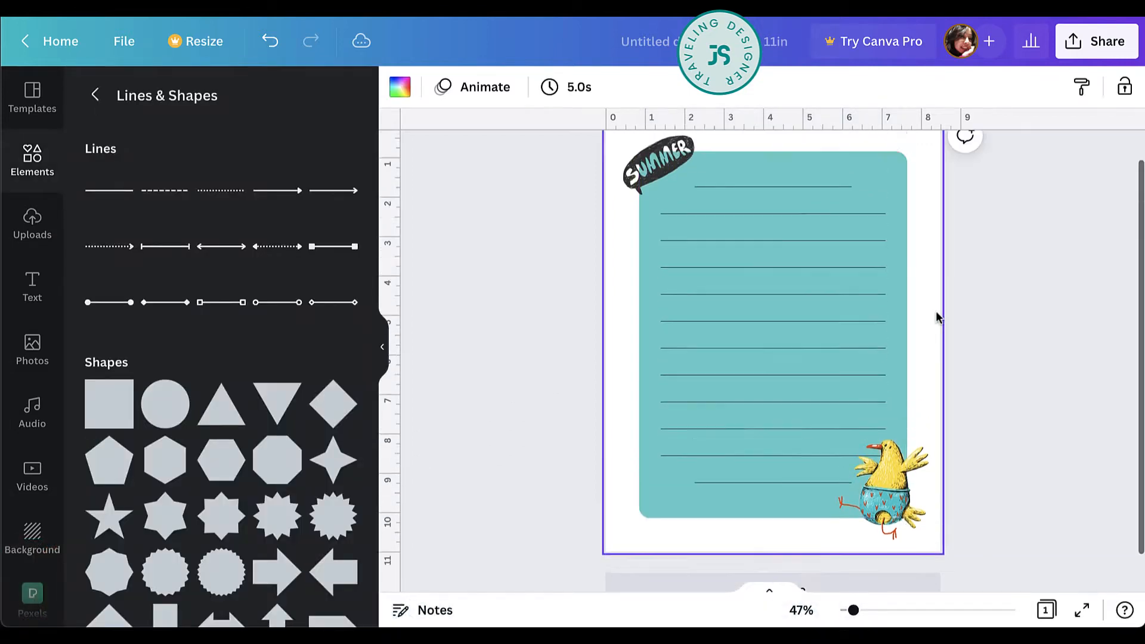
# Duplicate the finished page and set the copy's background to the yellow from the chick image's photo colors.
pyautogui.scroll(1, 936, 312)
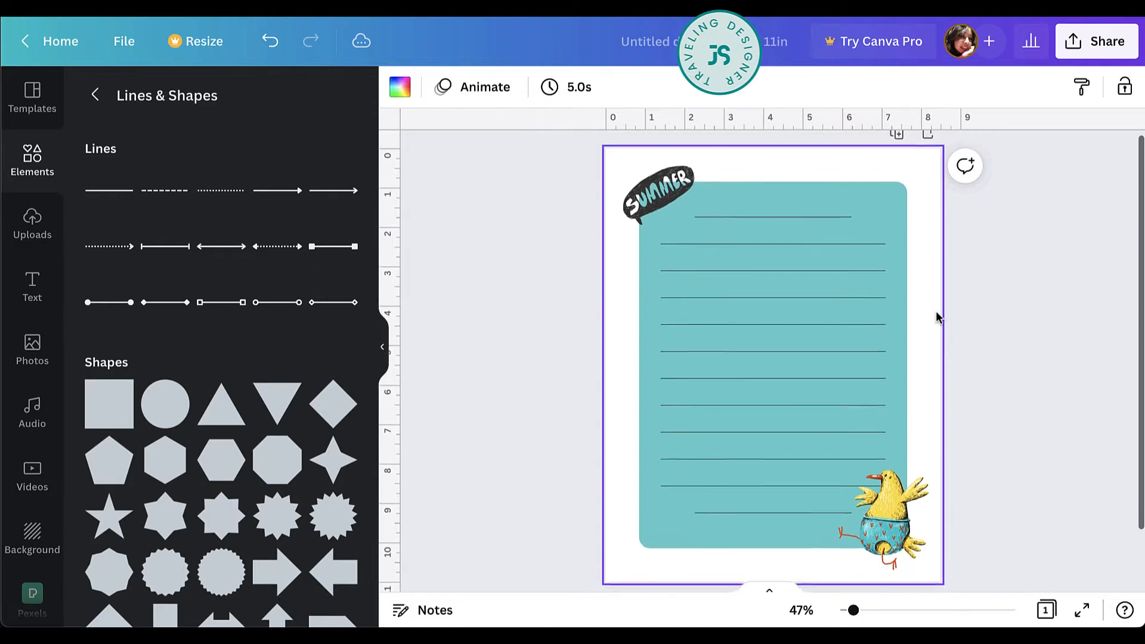
pyautogui.scroll(-2, 935, 312)
pyautogui.scroll(2, 935, 312)
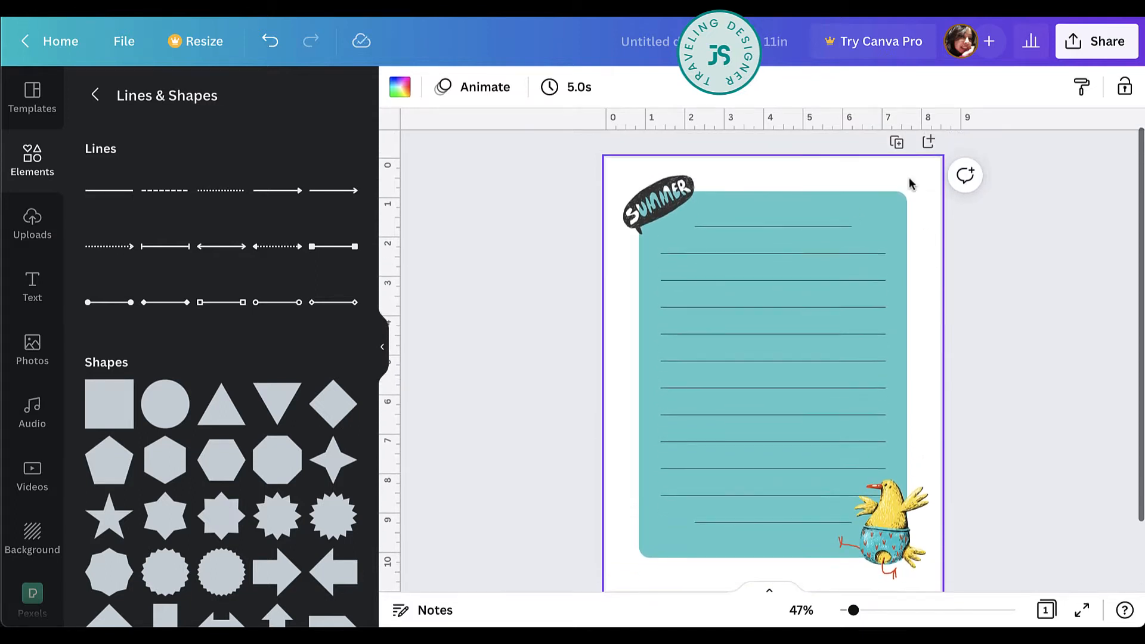
pyautogui.click(896, 141)
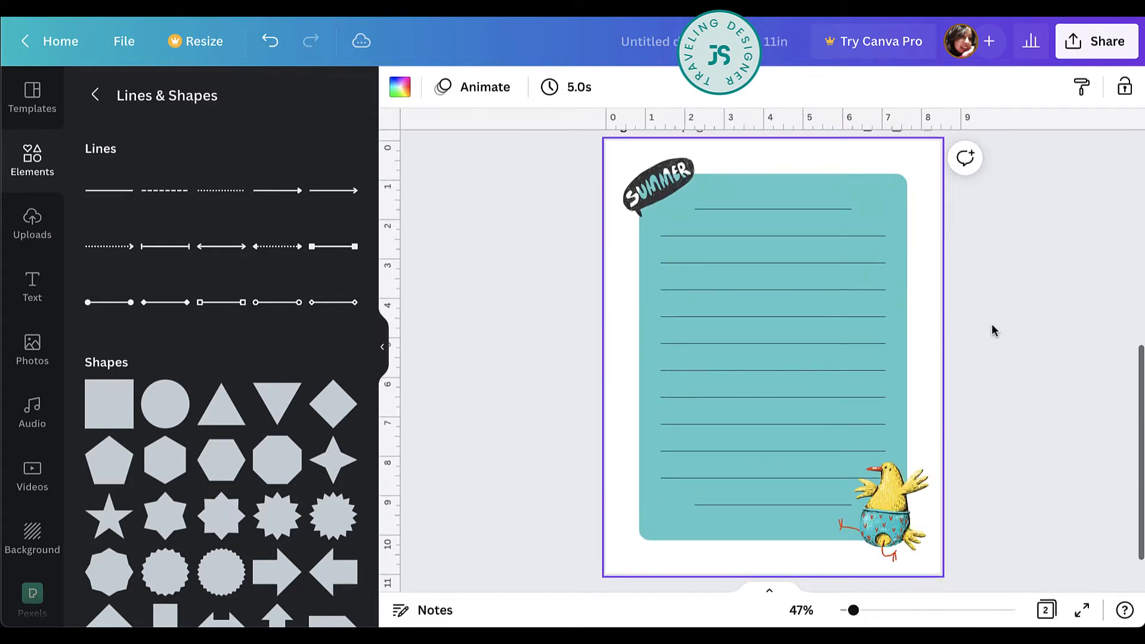
pyautogui.click(399, 87)
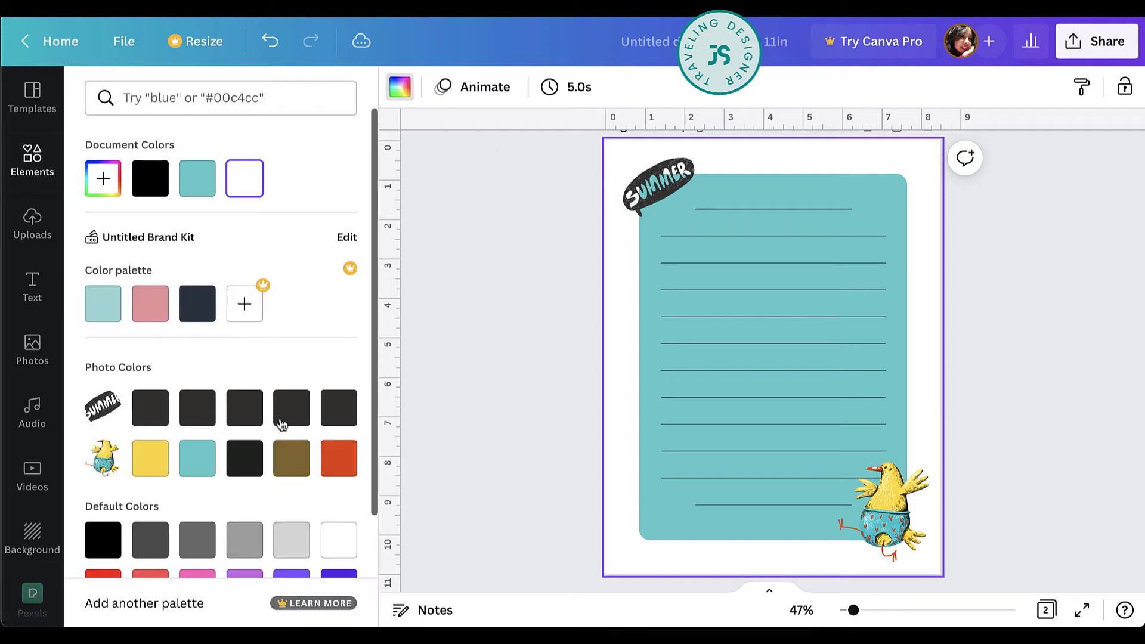
pyautogui.click(159, 471)
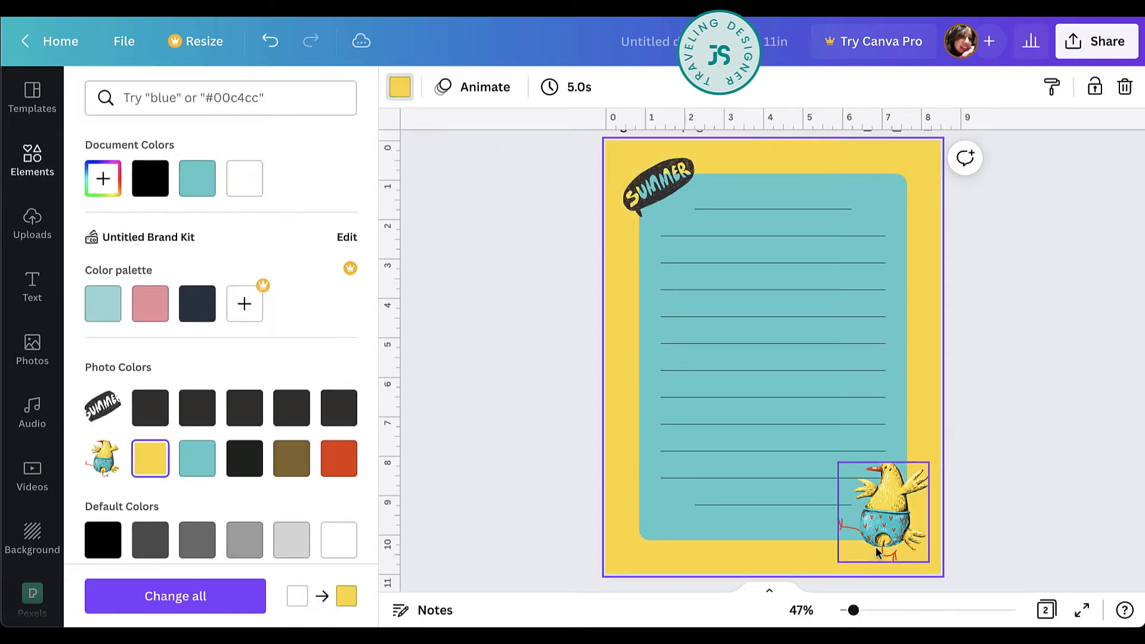
# Remove the chick and SUMMER graphics from the copied page and fill its rounded rectangle with white.
pyautogui.click(882, 511)
pyautogui.press('Escape')
pyautogui.click(793, 190)
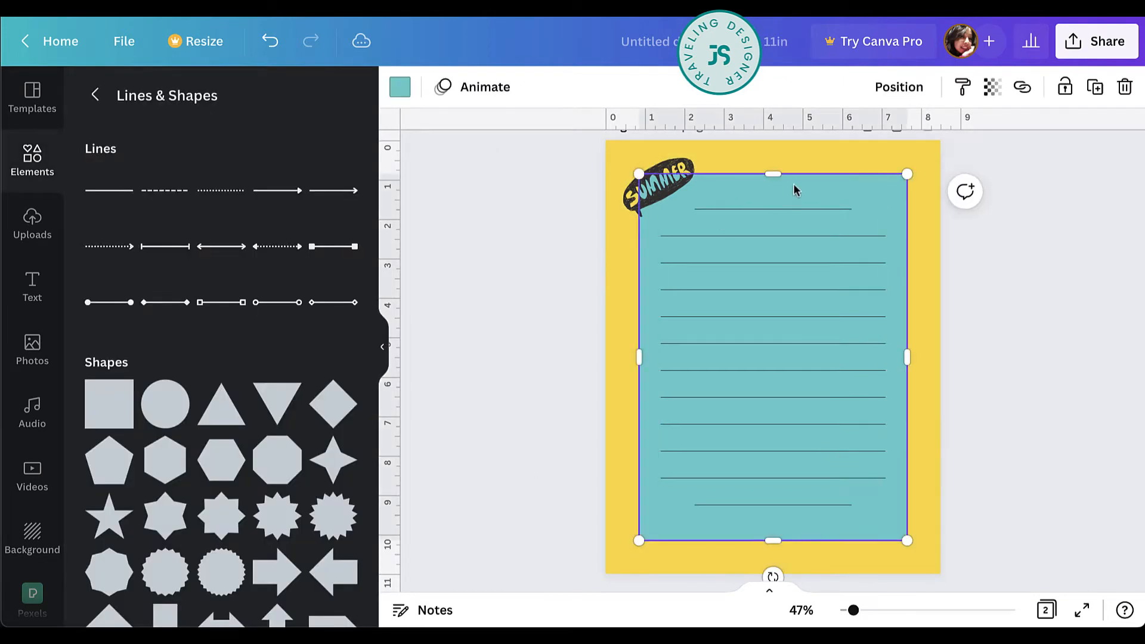
pyautogui.click(400, 86)
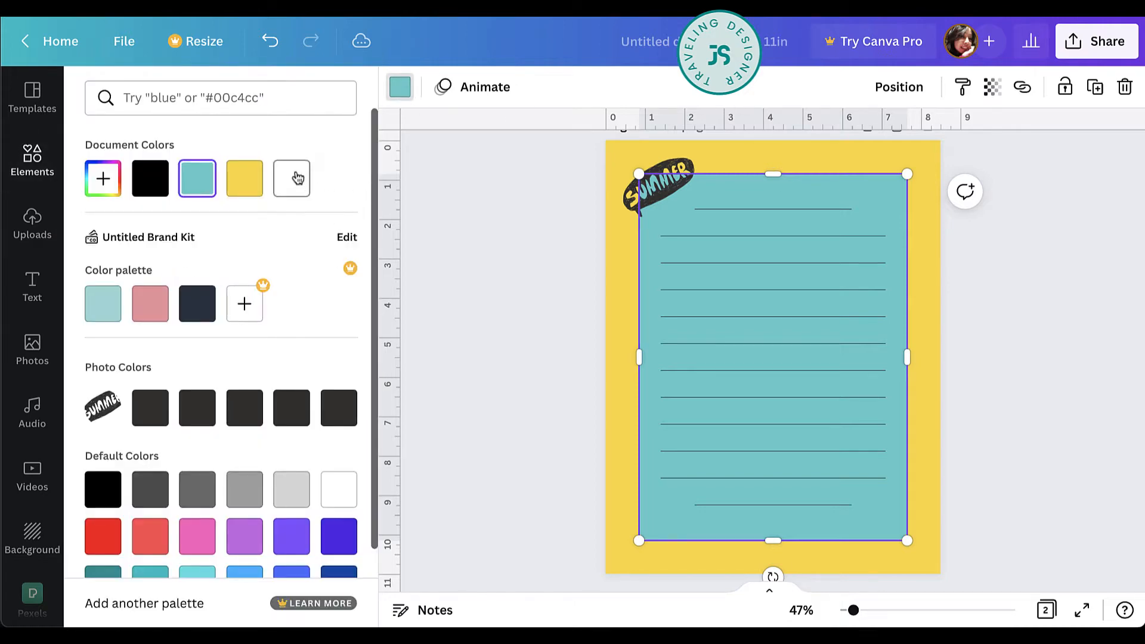
pyautogui.click(292, 179)
pyautogui.click(678, 158)
pyautogui.press('Delete')
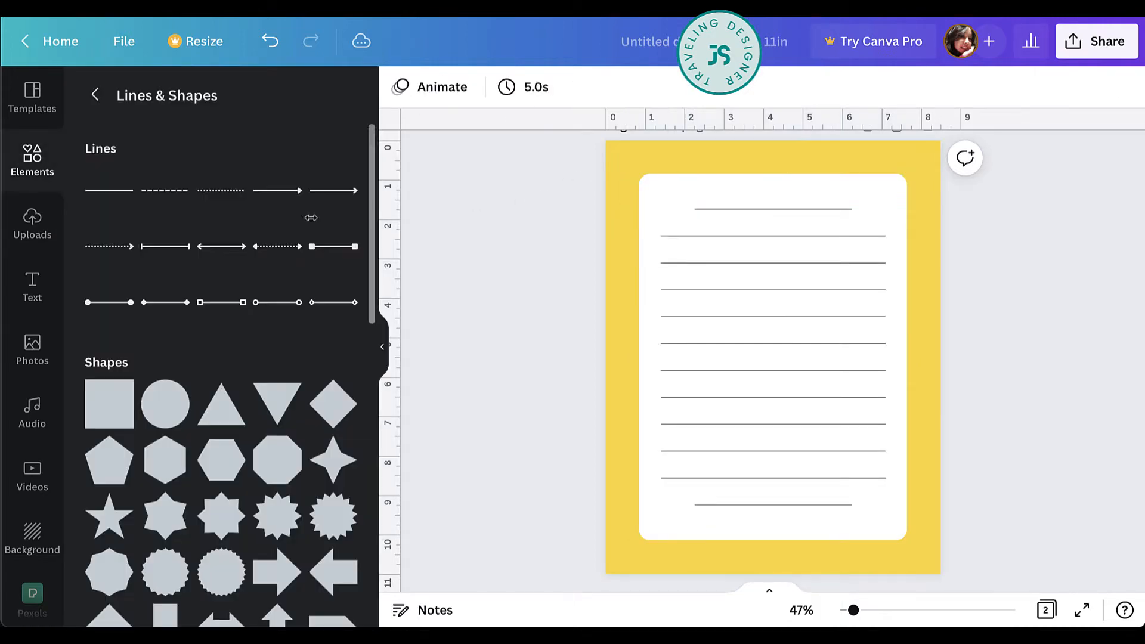
# Add the uploaded chick with pink hat and swim ring, shrink it, and place it over the rectangle's lower-right corner.
pyautogui.click(32, 220)
pyautogui.scroll(-15, 273, 432)
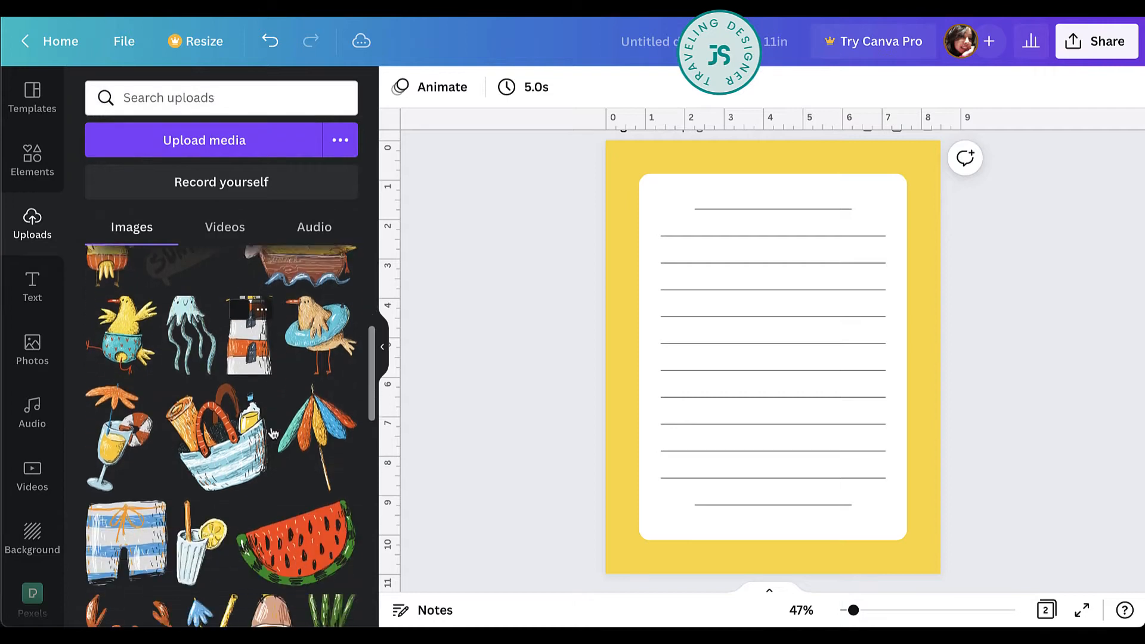
pyautogui.scroll(-5, 273, 432)
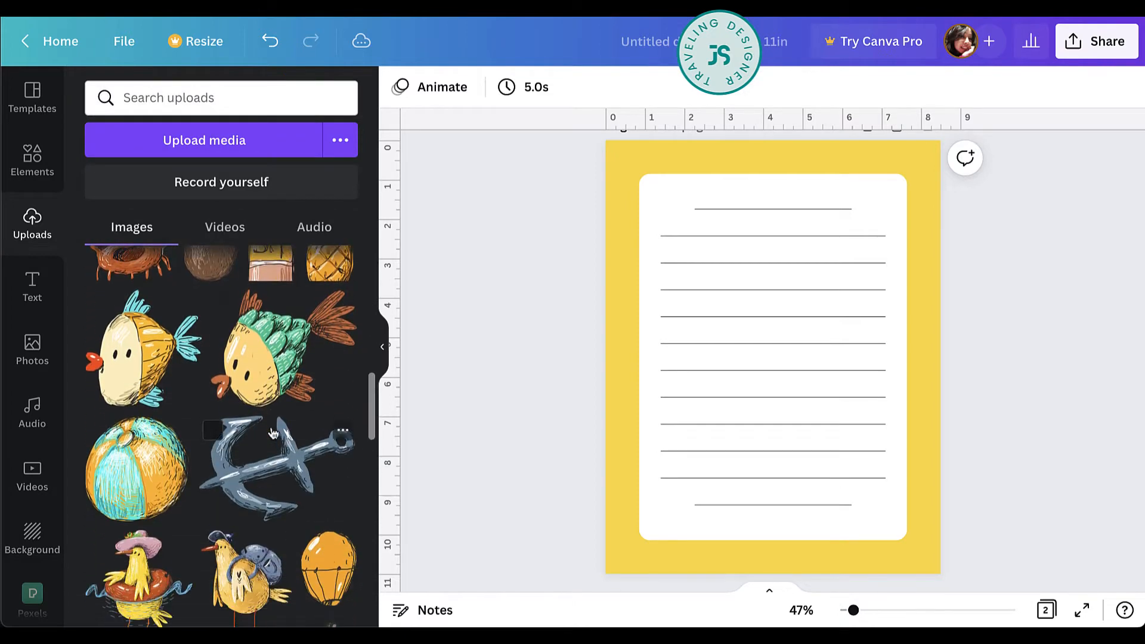
pyautogui.click(171, 448)
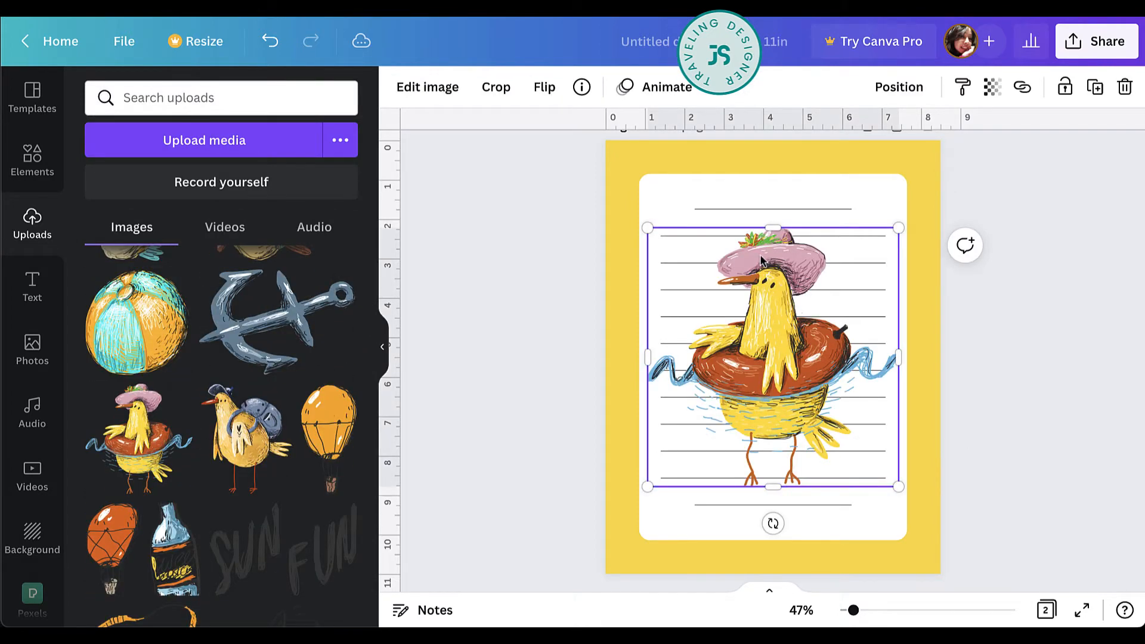
pyautogui.moveTo(650, 230); pyautogui.dragTo(793, 375)
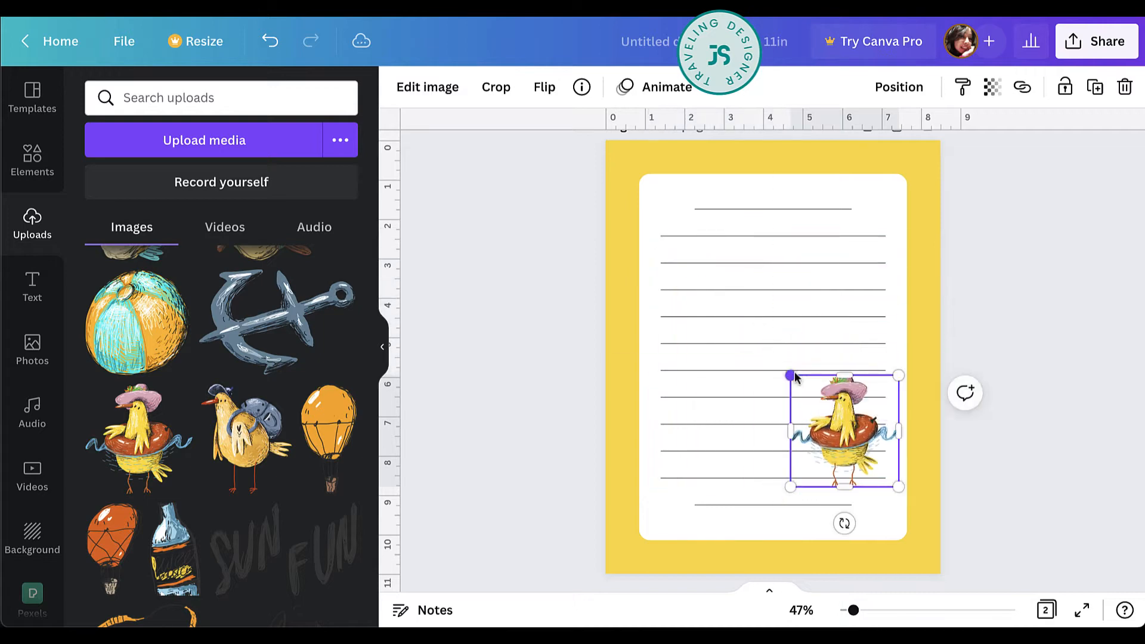
pyautogui.moveTo(879, 434); pyautogui.dragTo(910, 502)
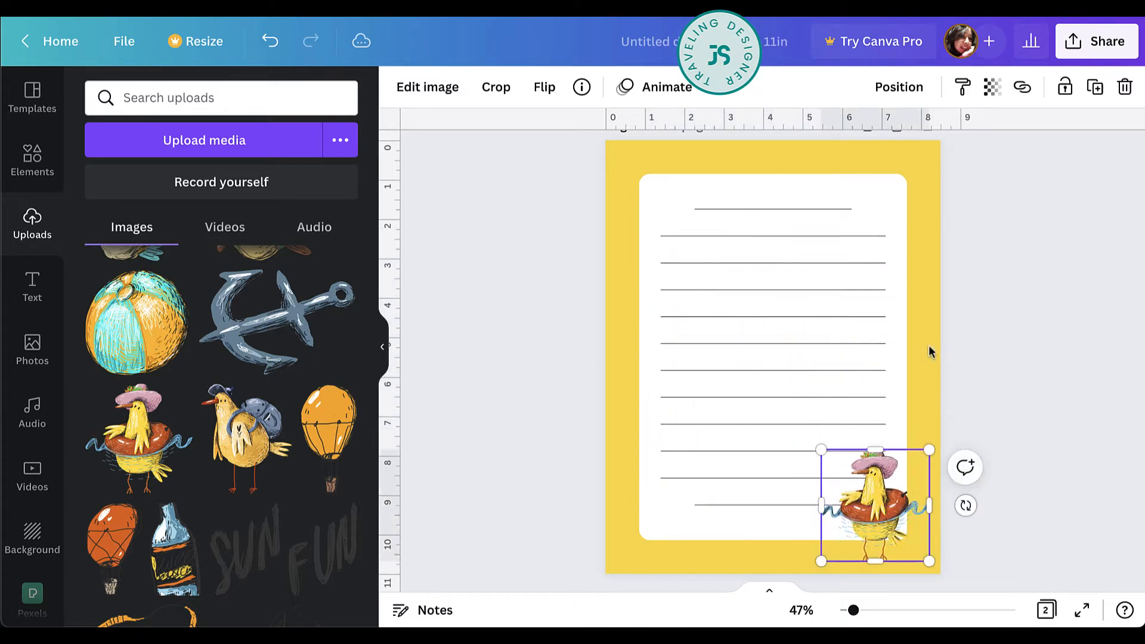
# Change the second page's background to the beige from the swim-ring chick's photo colors.
pyautogui.click(920, 321)
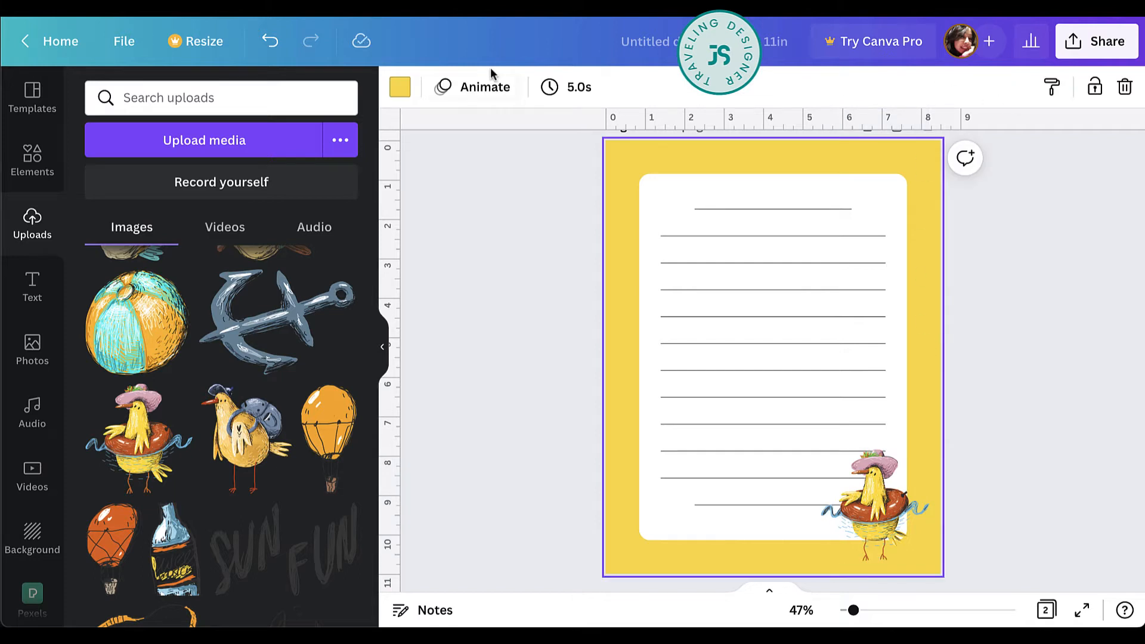
pyautogui.click(400, 86)
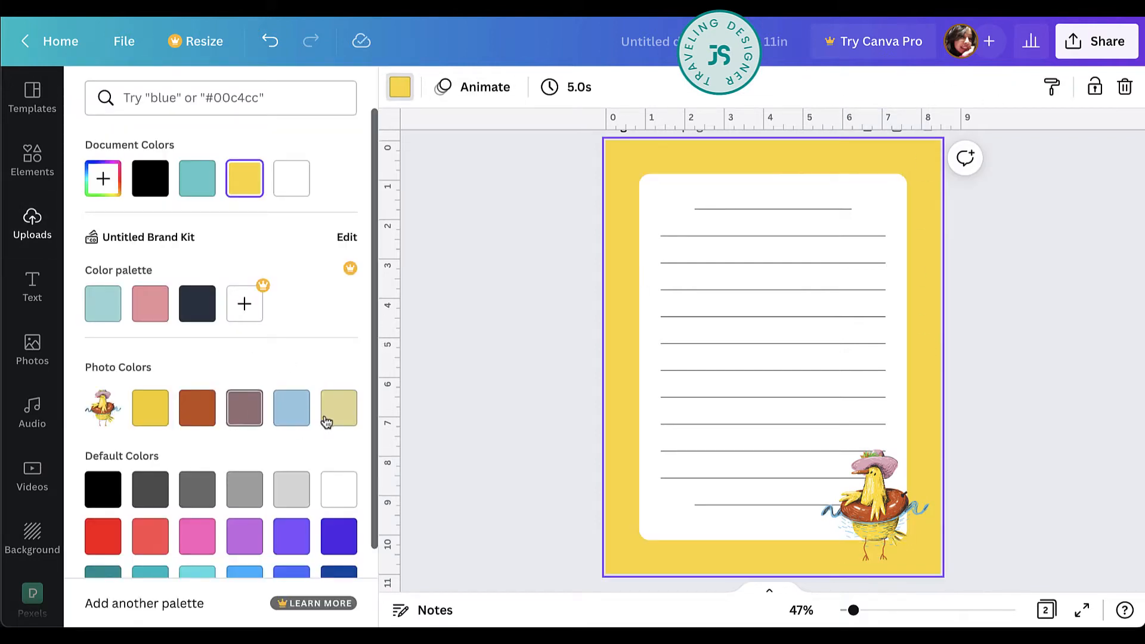
pyautogui.click(332, 422)
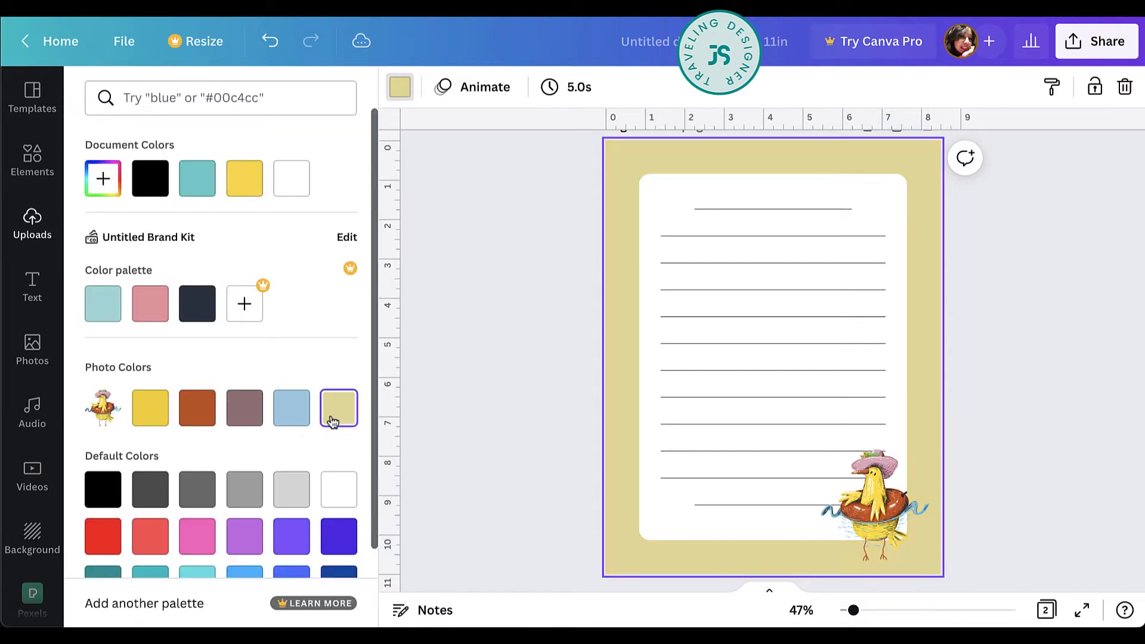
pyautogui.click(961, 395)
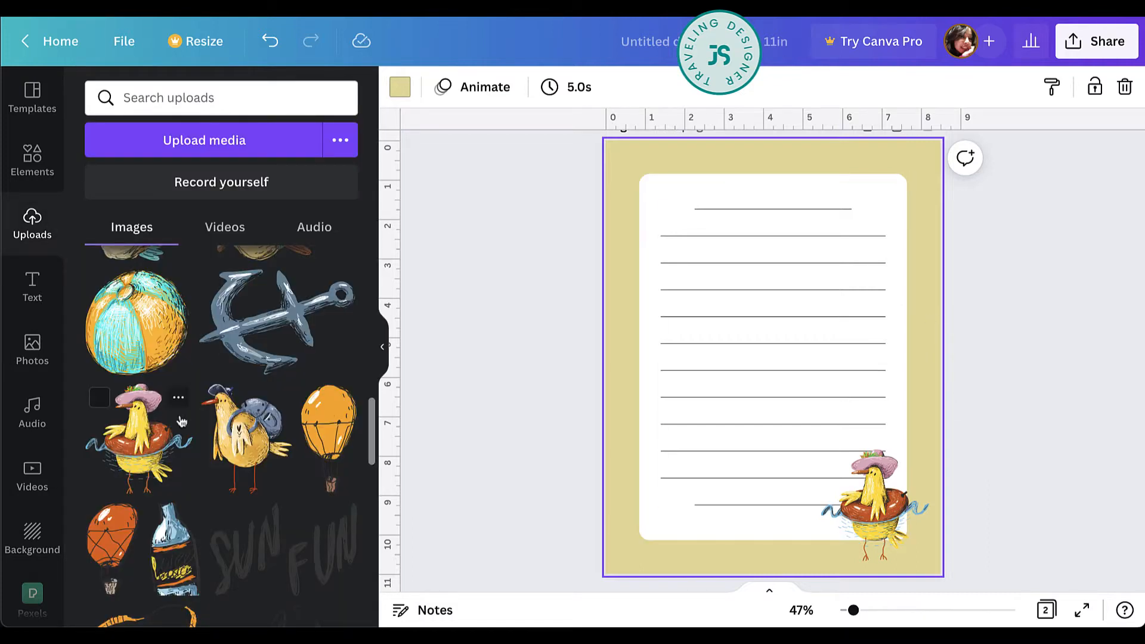
# Add the orange hot-air balloon, scaled down and slightly tilted, at the rectangle's upper-left corner.
pyautogui.click(337, 438)
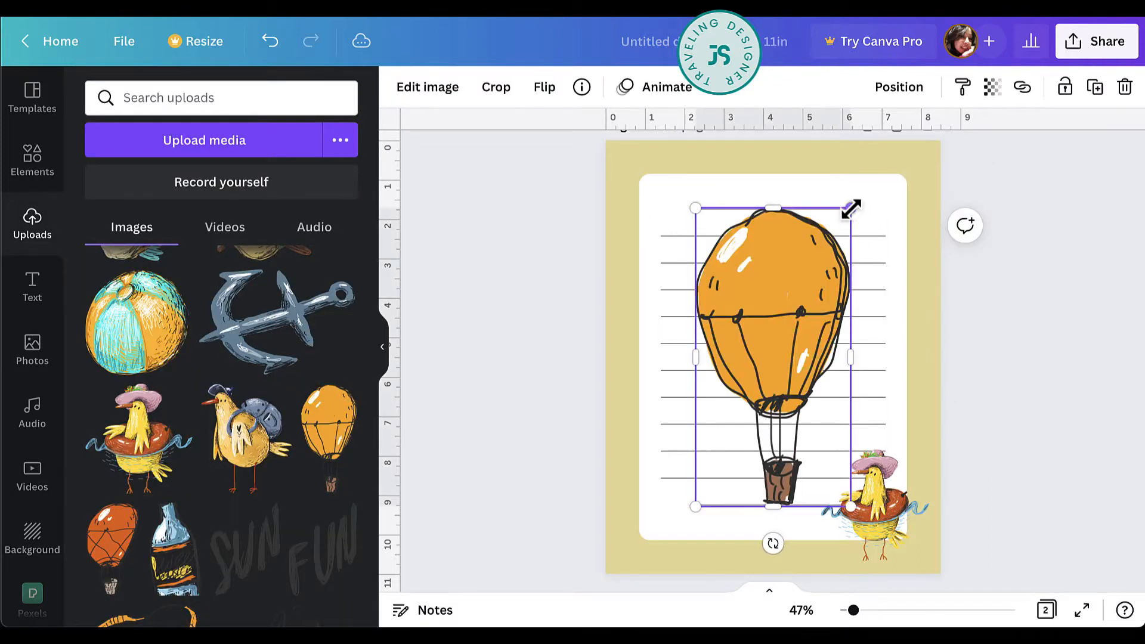
pyautogui.moveTo(851, 206); pyautogui.dragTo(641, 167)
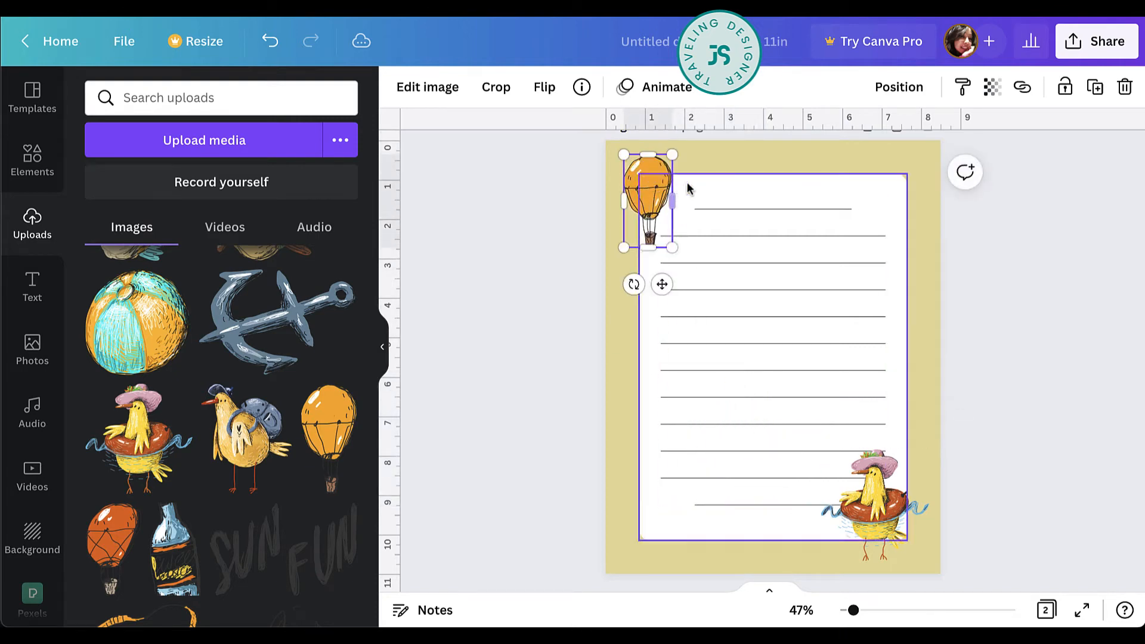
pyautogui.moveTo(634, 284)
pyautogui.mouseDown()
pyautogui.moveTo(616, 292)
pyautogui.moveTo(614, 280)
pyautogui.mouseUp()
pyautogui.click(978, 276)
# Duplicate page 2 and delete the writing lines, chick and balloon from the new page.
pyautogui.scroll(-8, 1041, 282)
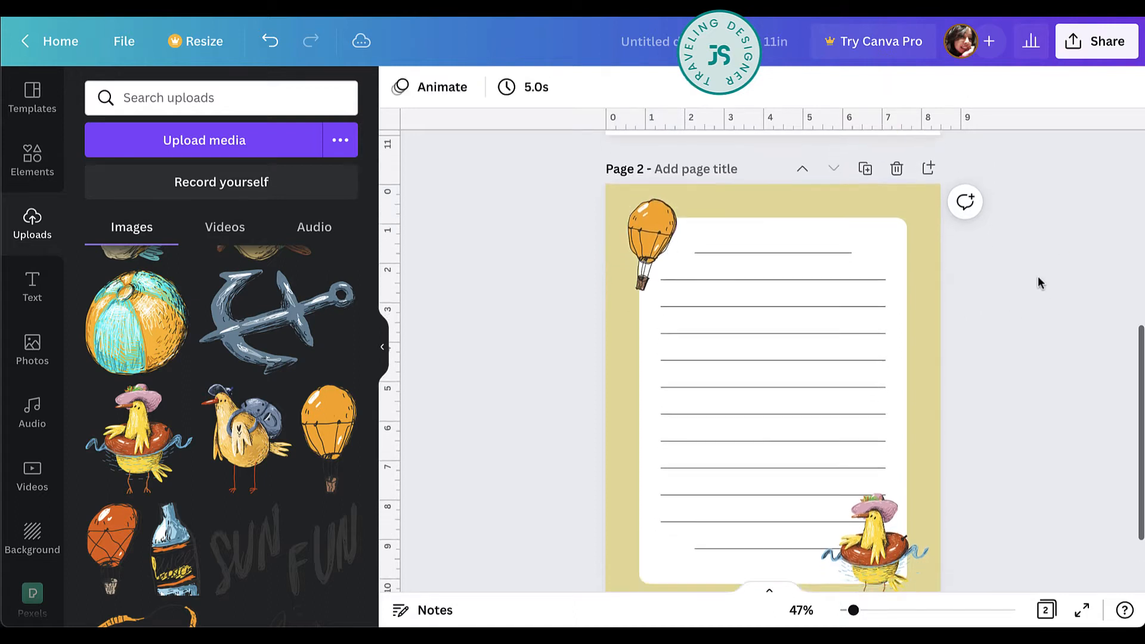
pyautogui.scroll(1, 996, 225)
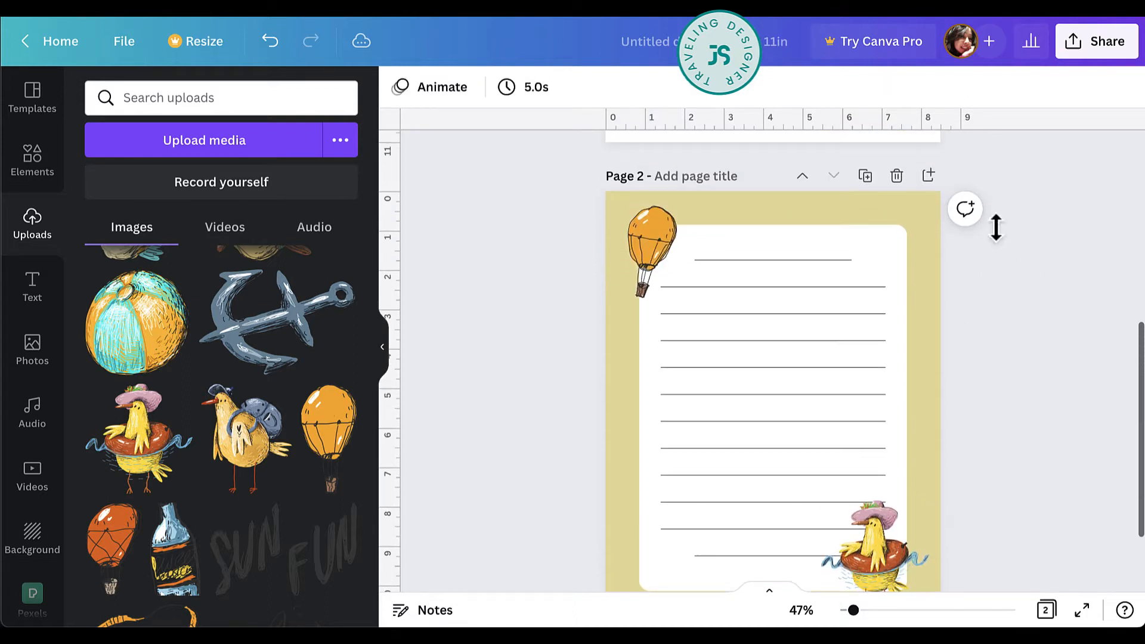
pyautogui.click(864, 176)
pyautogui.click(882, 272)
pyautogui.press('Delete')
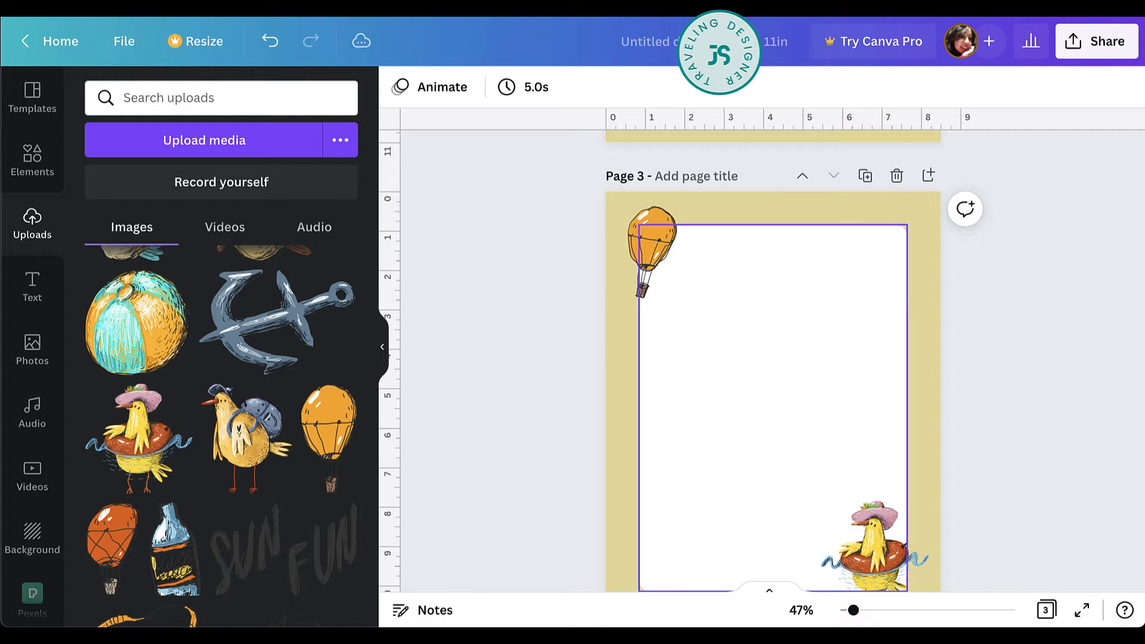
pyautogui.click(911, 545)
pyautogui.press('Delete')
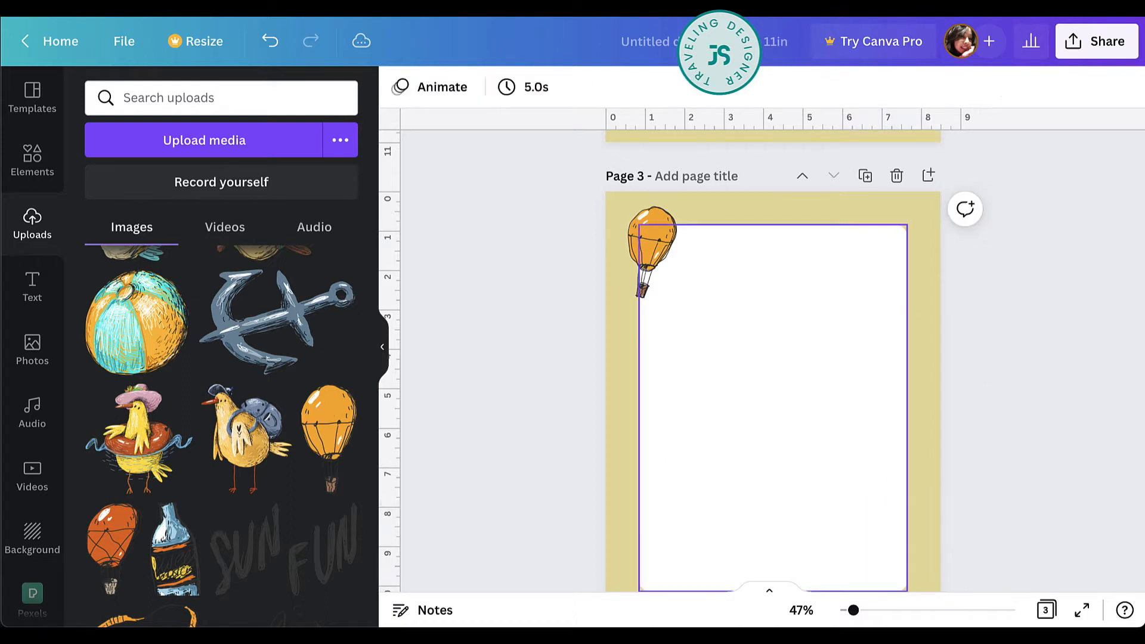
pyautogui.press('Delete')
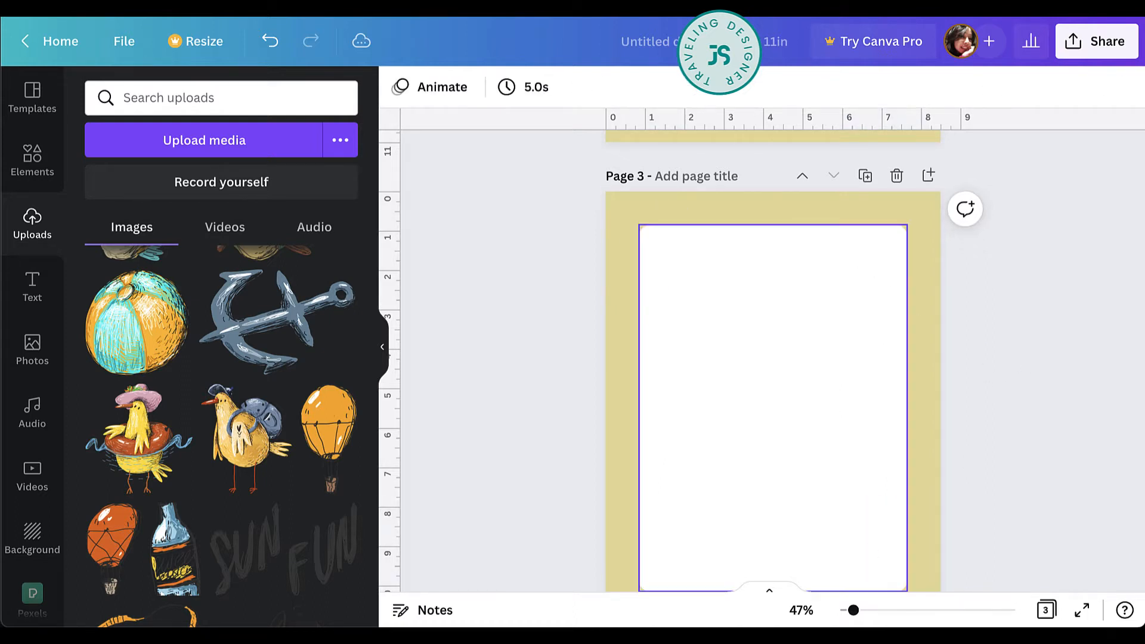
# Add the uploaded chick lying in a boat to page 3, shrink it, and center it over the rectangle's bottom edge.
pyautogui.scroll(-3, 263, 480)
pyautogui.scroll(-2, 262, 480)
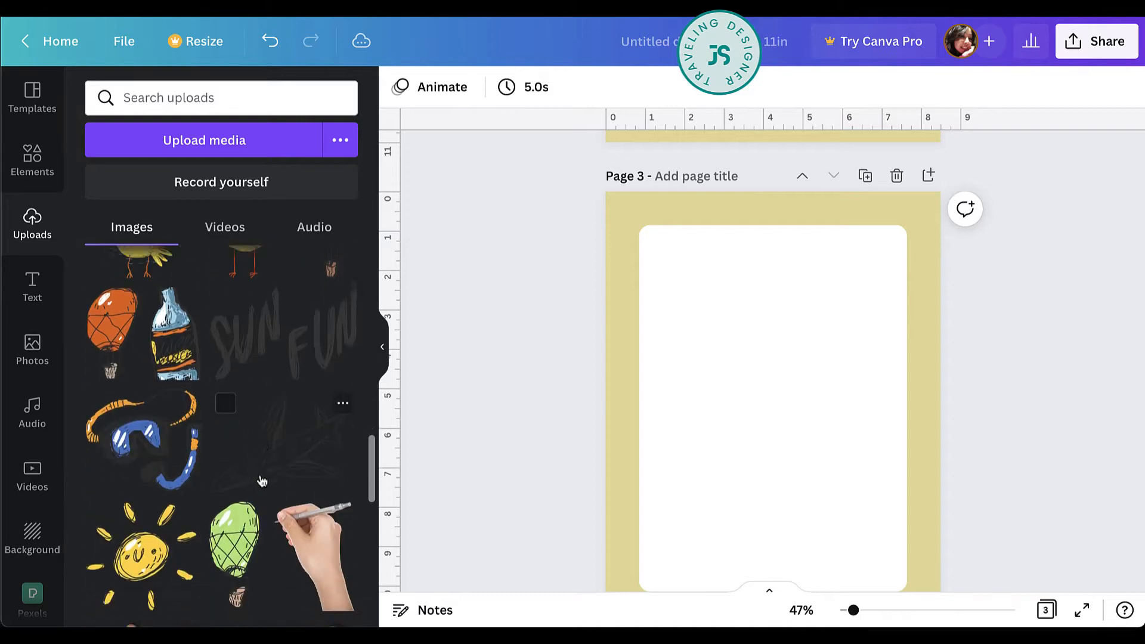
pyautogui.scroll(5, 263, 481)
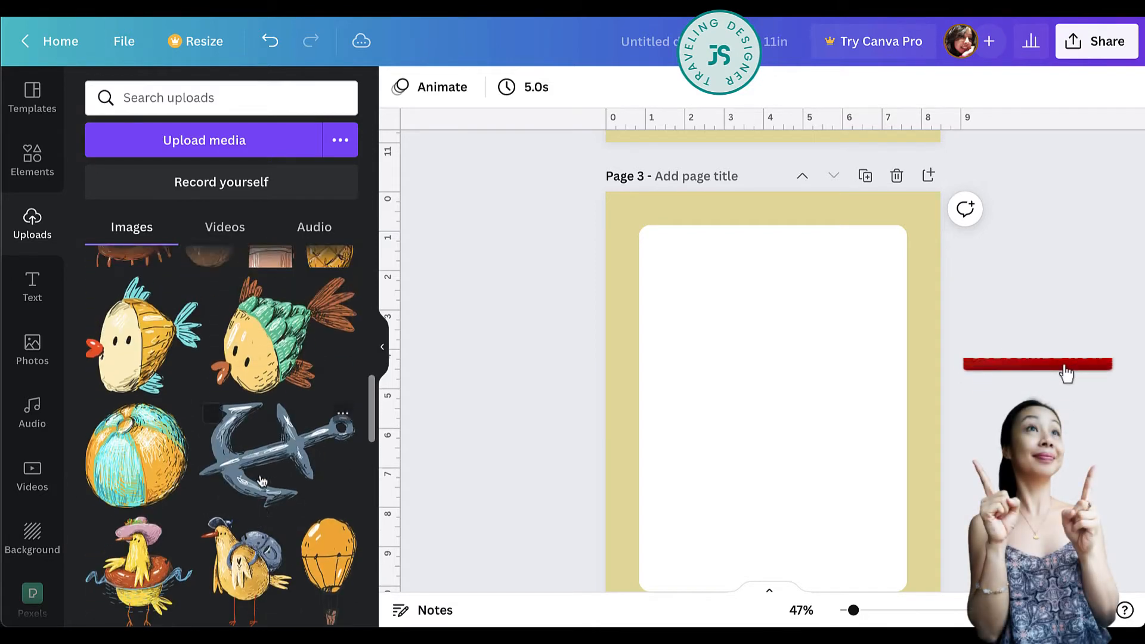
pyautogui.scroll(4, 262, 481)
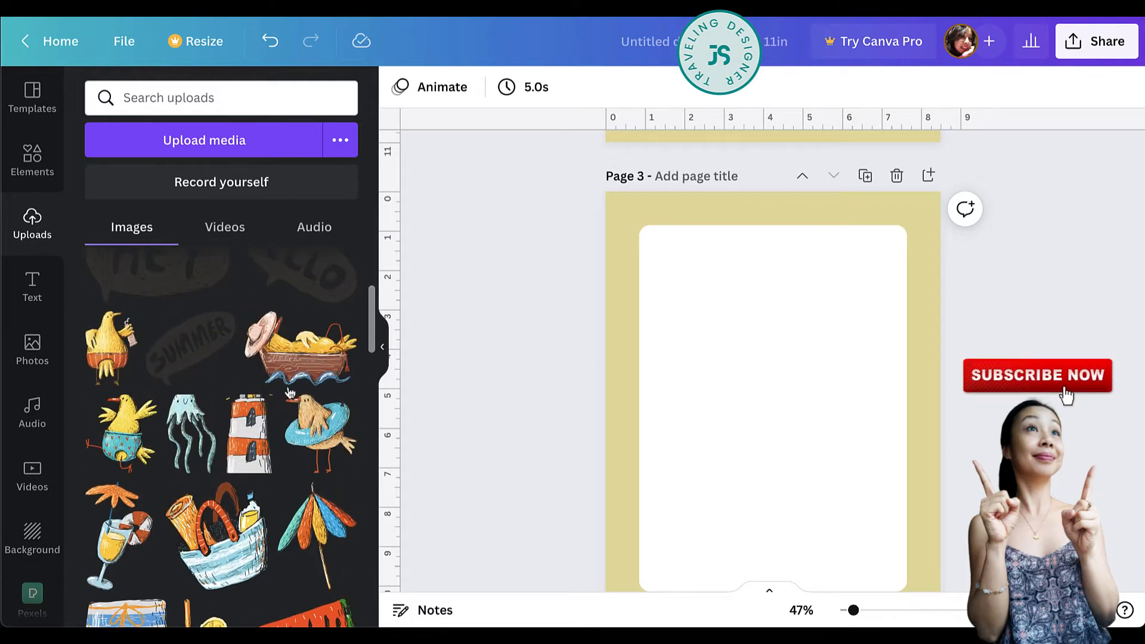
pyautogui.click(291, 393)
pyautogui.scroll(-2, 781, 431)
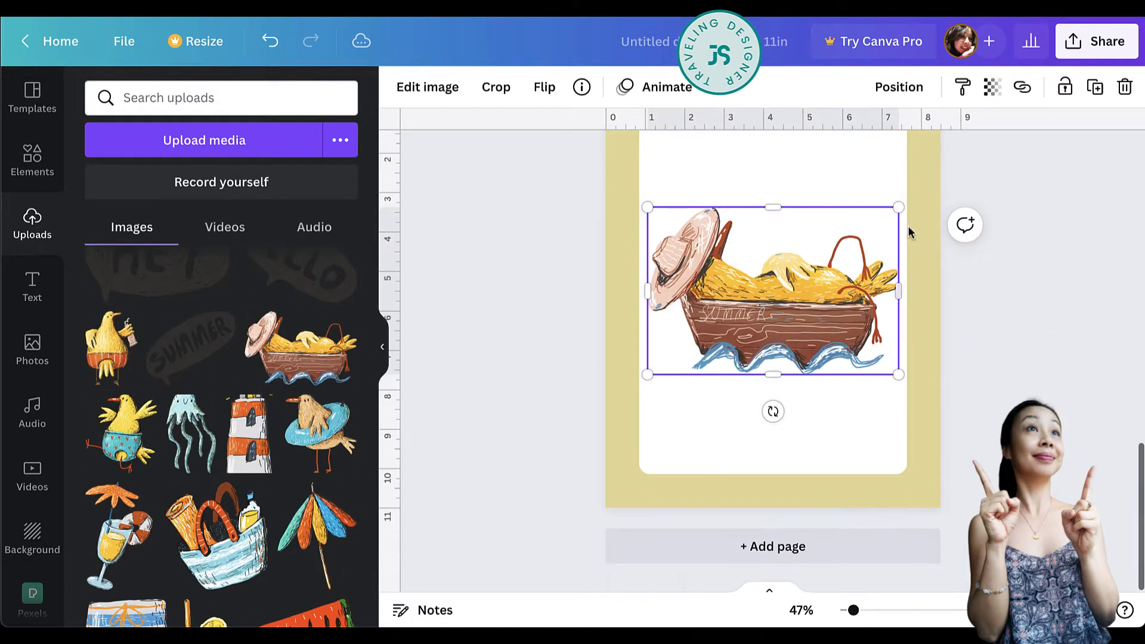
pyautogui.moveTo(898, 208); pyautogui.dragTo(759, 300)
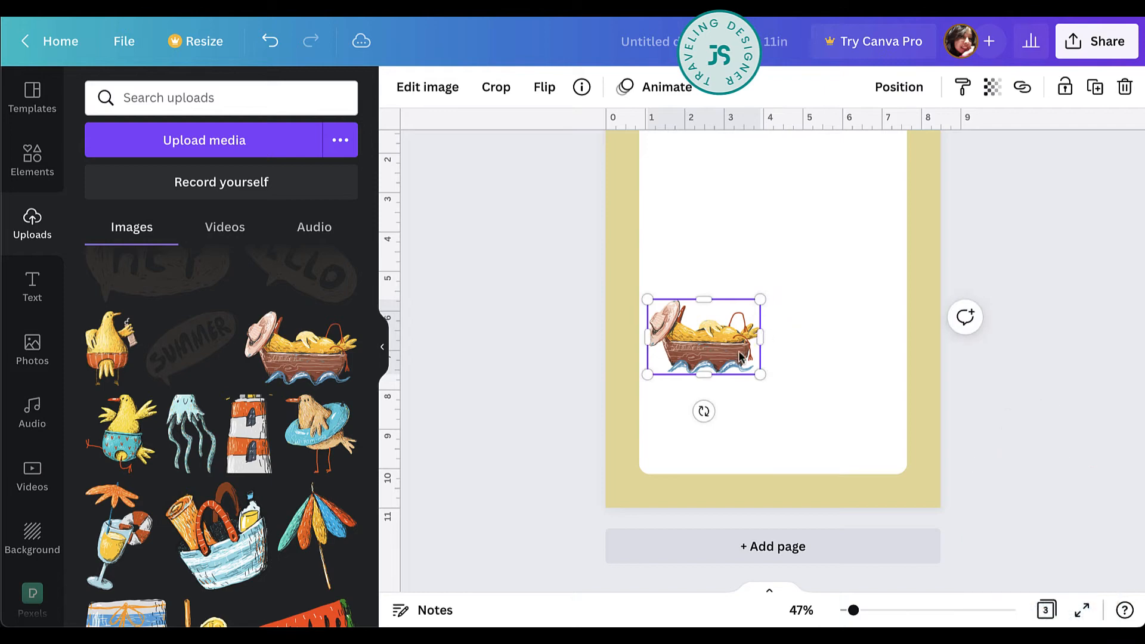
pyautogui.moveTo(740, 356); pyautogui.dragTo(808, 483)
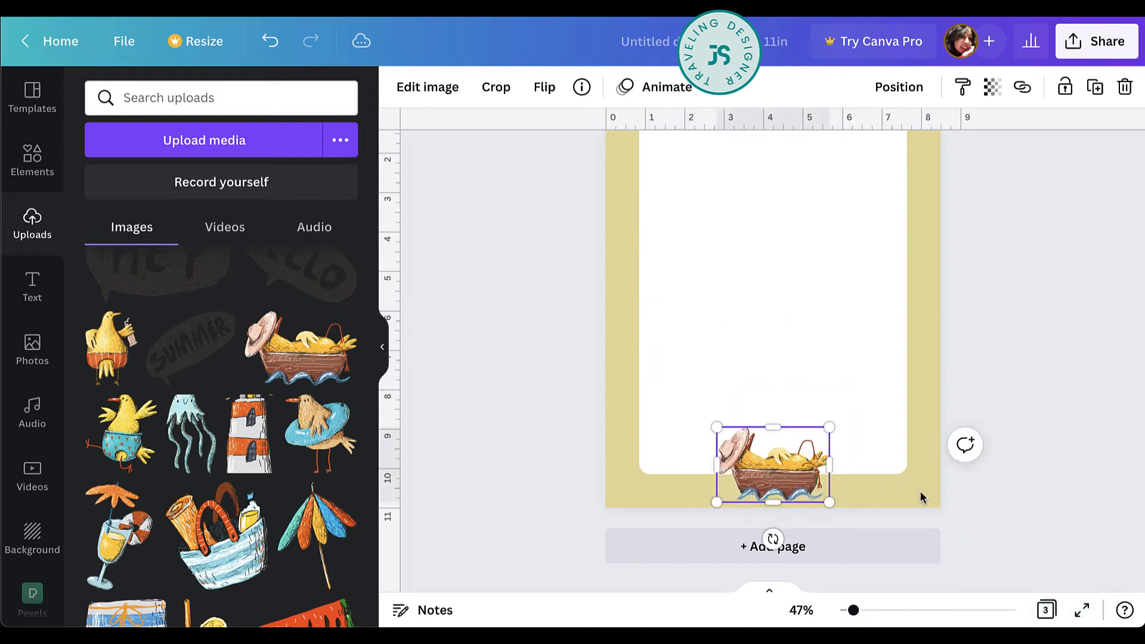
# Set page 3's background to the pale peach from the boat image's photo colors and nudge the boat slightly upward.
pyautogui.click(921, 497)
pyautogui.click(401, 87)
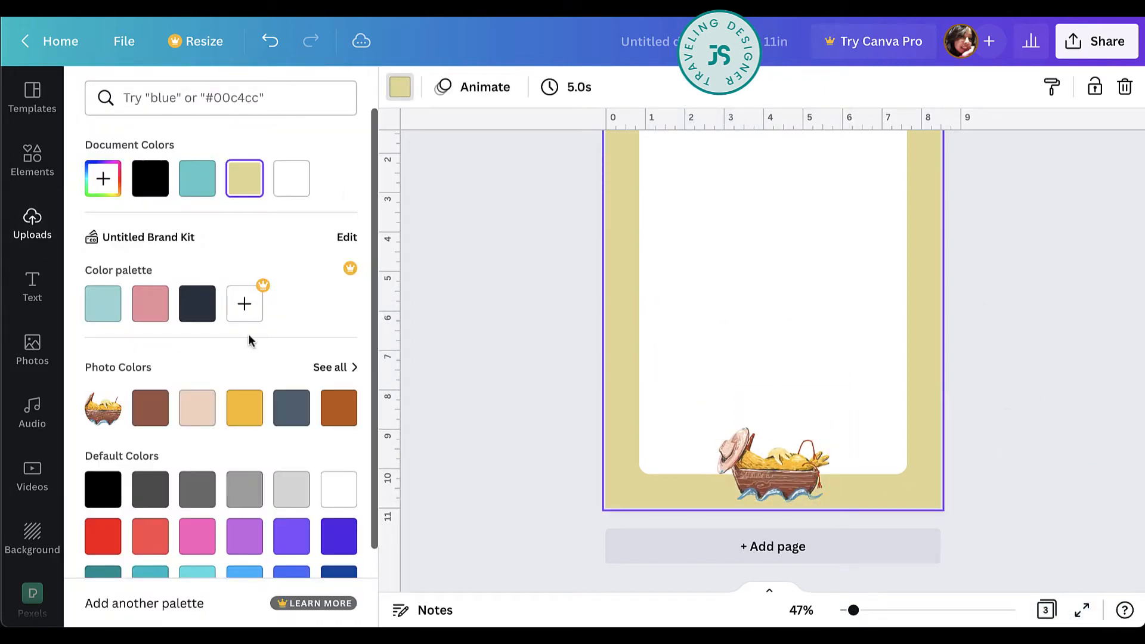
pyautogui.click(146, 417)
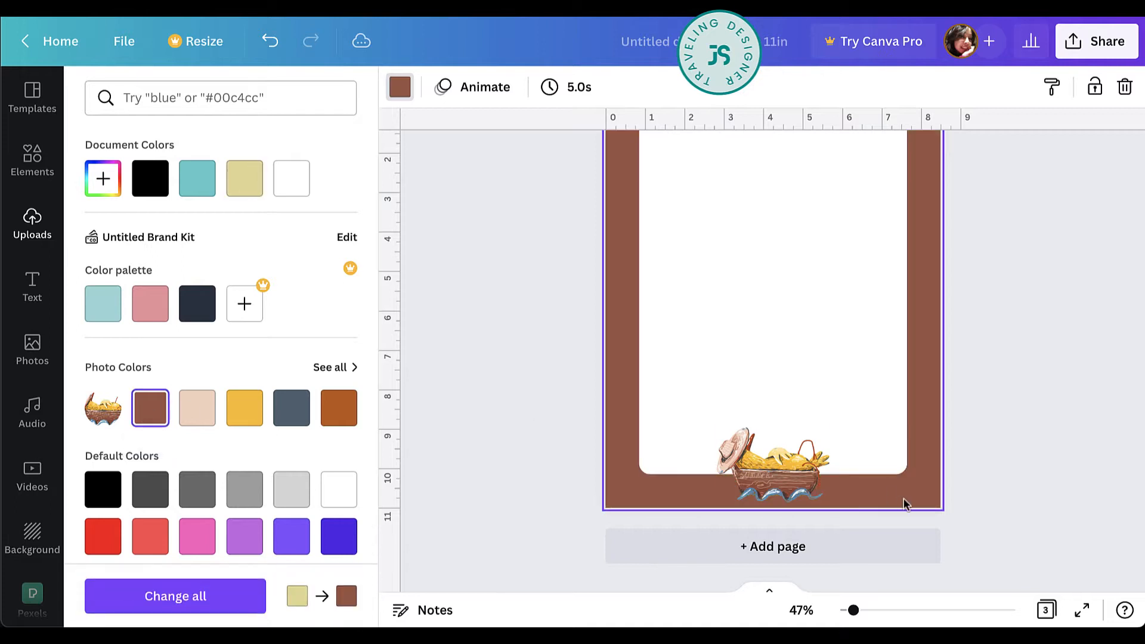
pyautogui.scroll(1, 1012, 465)
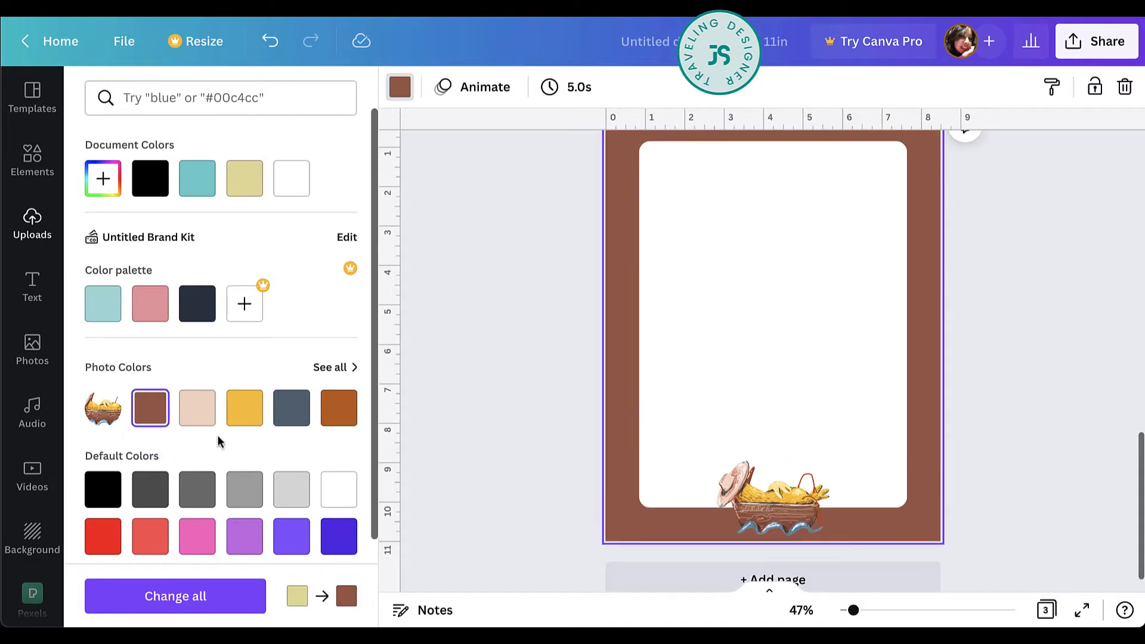
pyautogui.click(197, 407)
pyautogui.moveTo(793, 518)
pyautogui.mouseDown()
pyautogui.moveTo(811, 518)
pyautogui.moveTo(802, 514)
pyautogui.mouseUp()
pyautogui.click(1065, 341)
# Add the uploaded HELLO speech bubble to page 3, scaled down and rotated to slant upward at the rectangle's upper-left corner.
pyautogui.scroll(-5, 1065, 348)
pyautogui.scroll(4, 1065, 348)
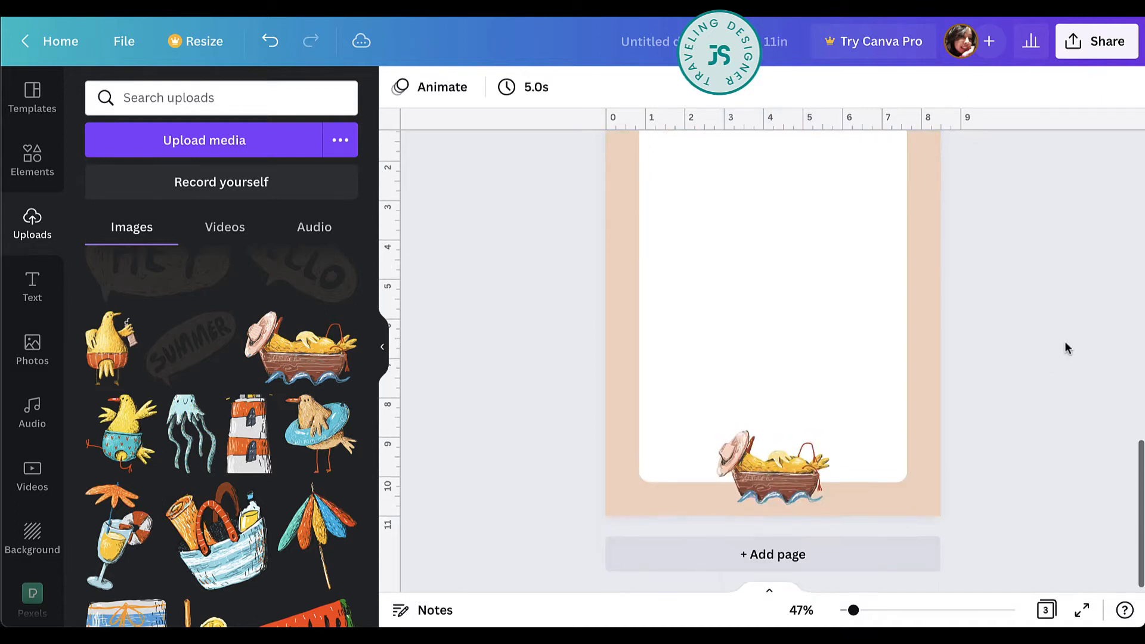
pyautogui.scroll(1, 362, 335)
pyautogui.scroll(3, 362, 335)
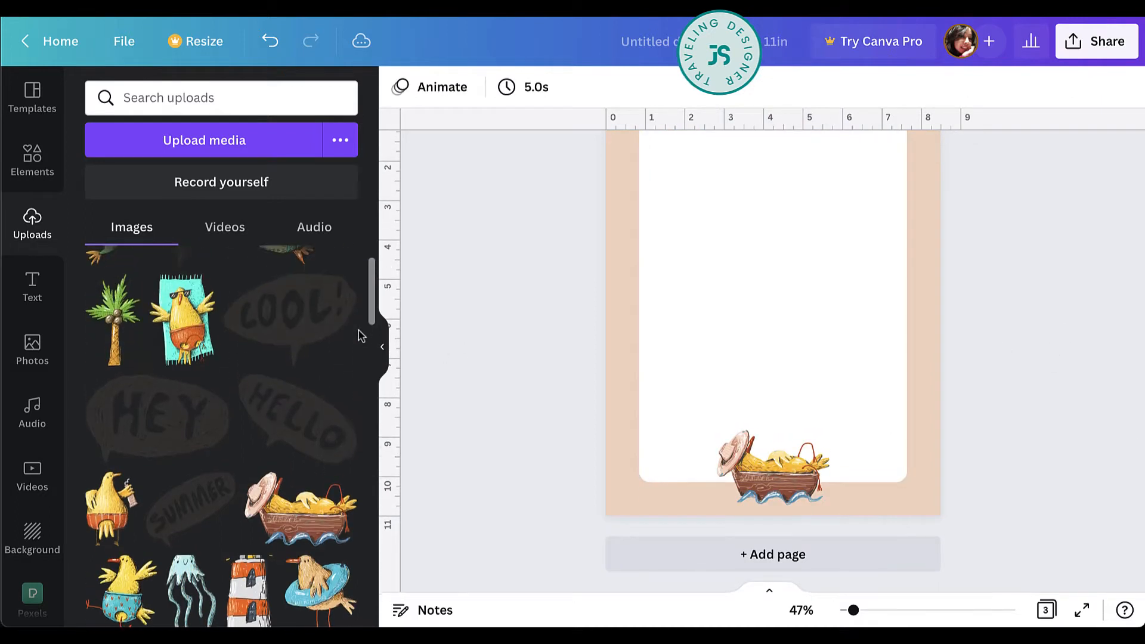
pyautogui.click(326, 413)
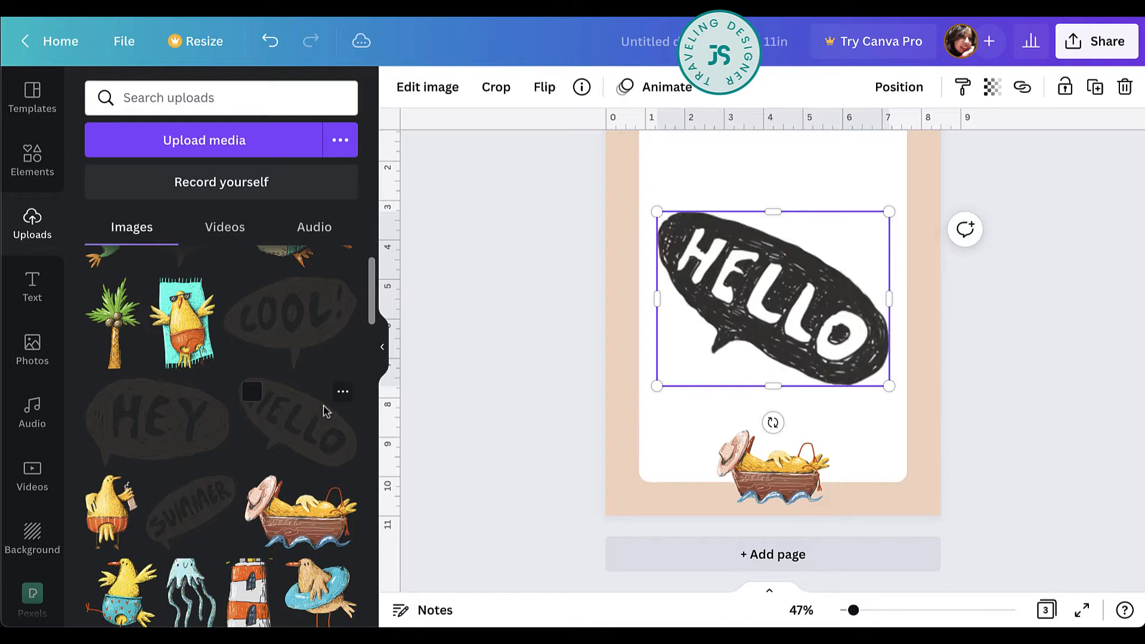
pyautogui.moveTo(887, 385); pyautogui.dragTo(745, 259)
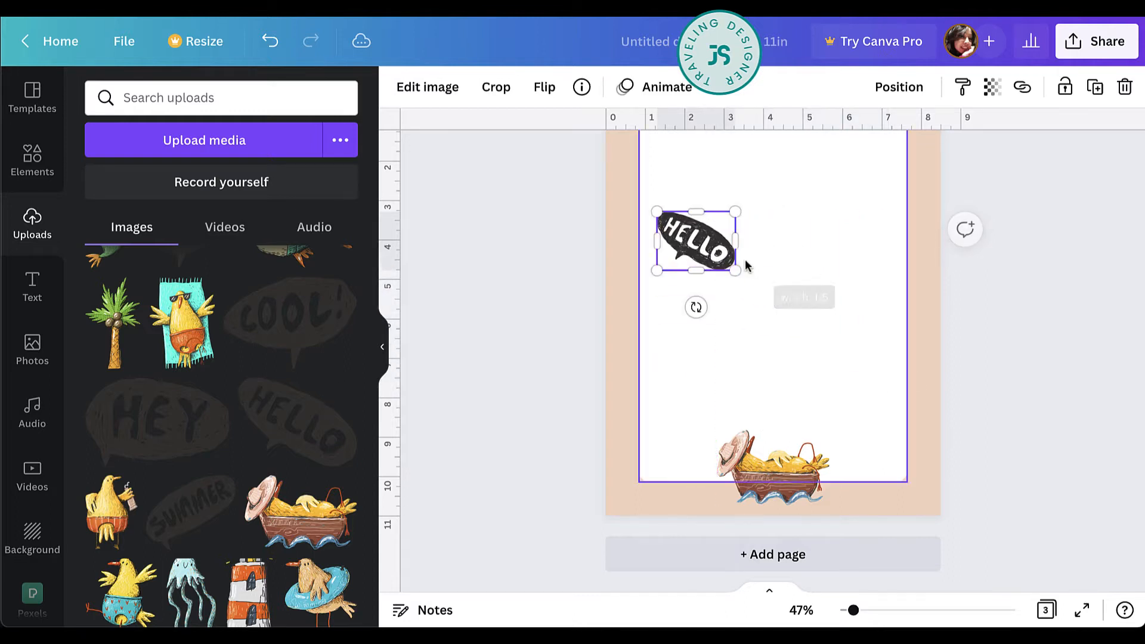
pyautogui.scroll(3, 746, 259)
pyautogui.moveTo(720, 353); pyautogui.dragTo(696, 239)
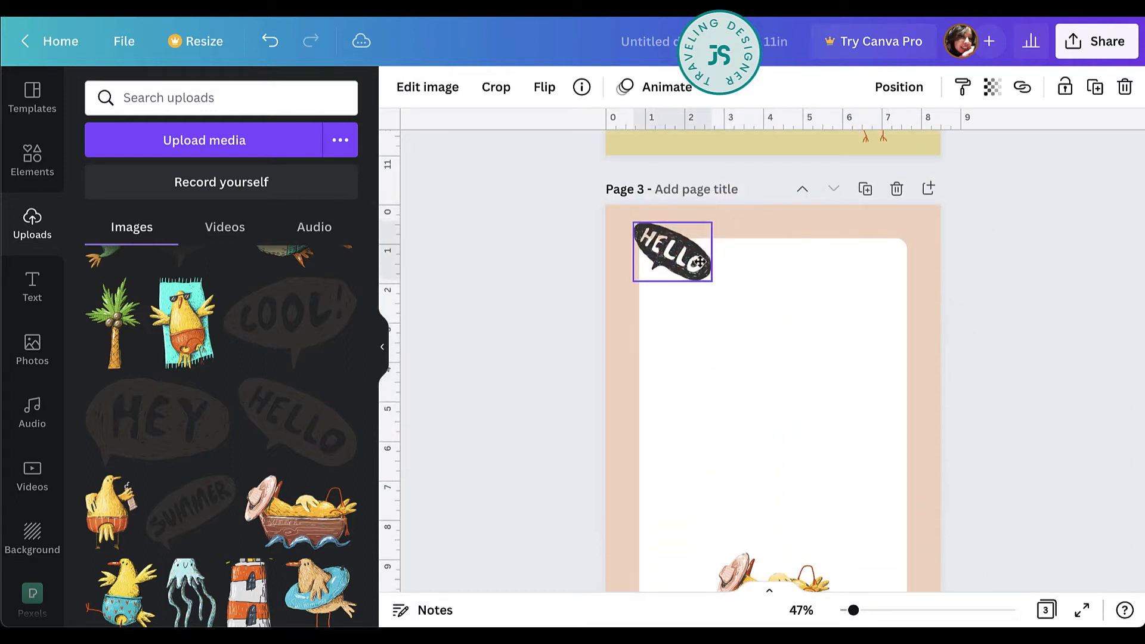
pyautogui.moveTo(669, 316); pyautogui.dragTo(731, 281)
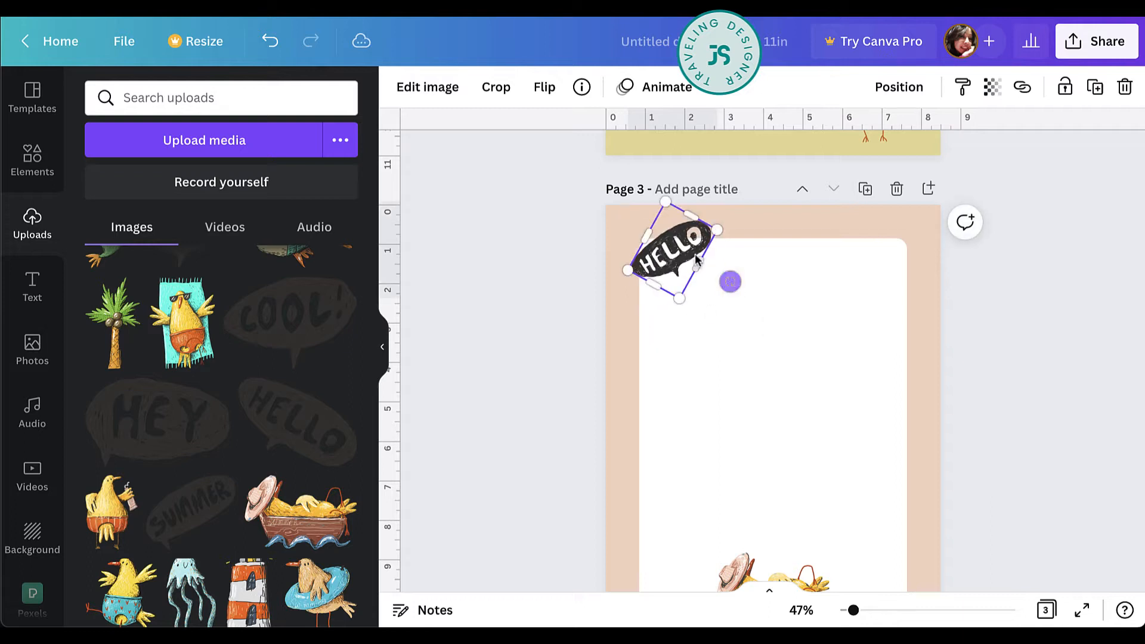
# Move the HELLO bubble down beside the boat chick's hat and shrink it slightly.
pyautogui.moveTo(672, 248); pyautogui.dragTo(727, 562)
pyautogui.click(695, 560)
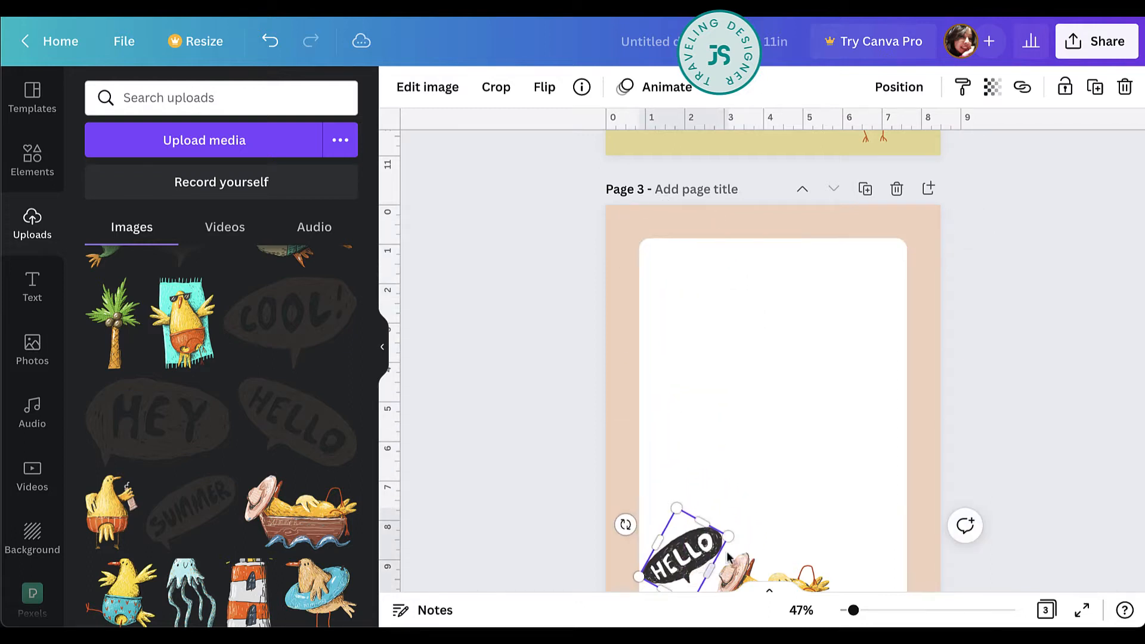
pyautogui.moveTo(724, 539); pyautogui.dragTo(712, 543)
pyautogui.scroll(-2, 812, 500)
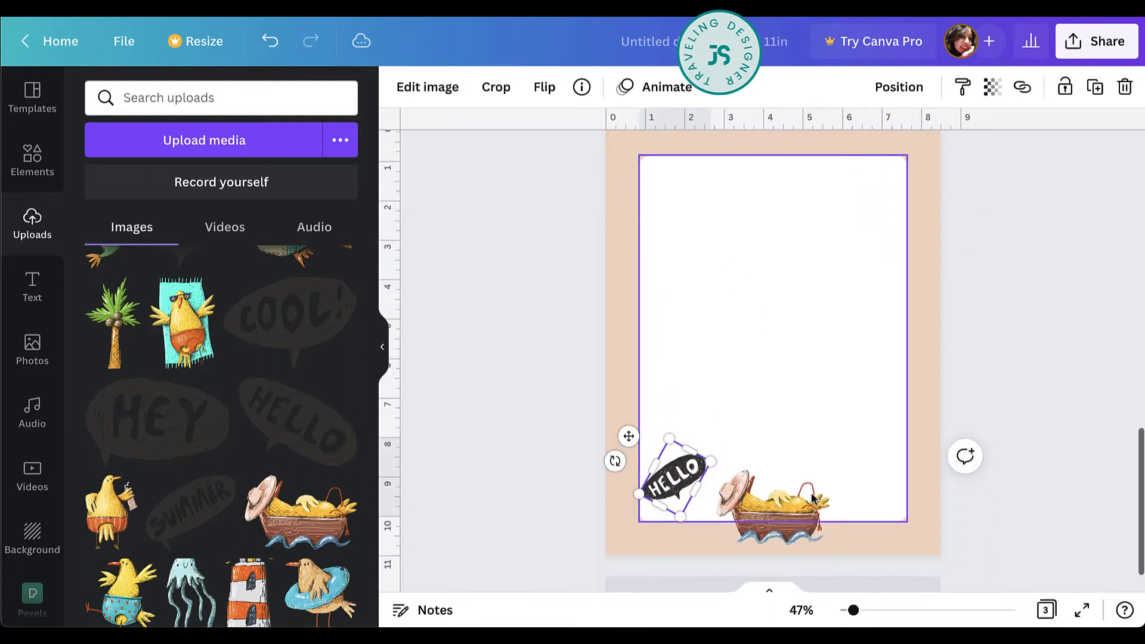
pyautogui.moveTo(685, 482)
pyautogui.mouseDown()
pyautogui.moveTo(708, 482)
pyautogui.moveTo(703, 491)
pyautogui.mouseUp()
pyautogui.click(1009, 516)
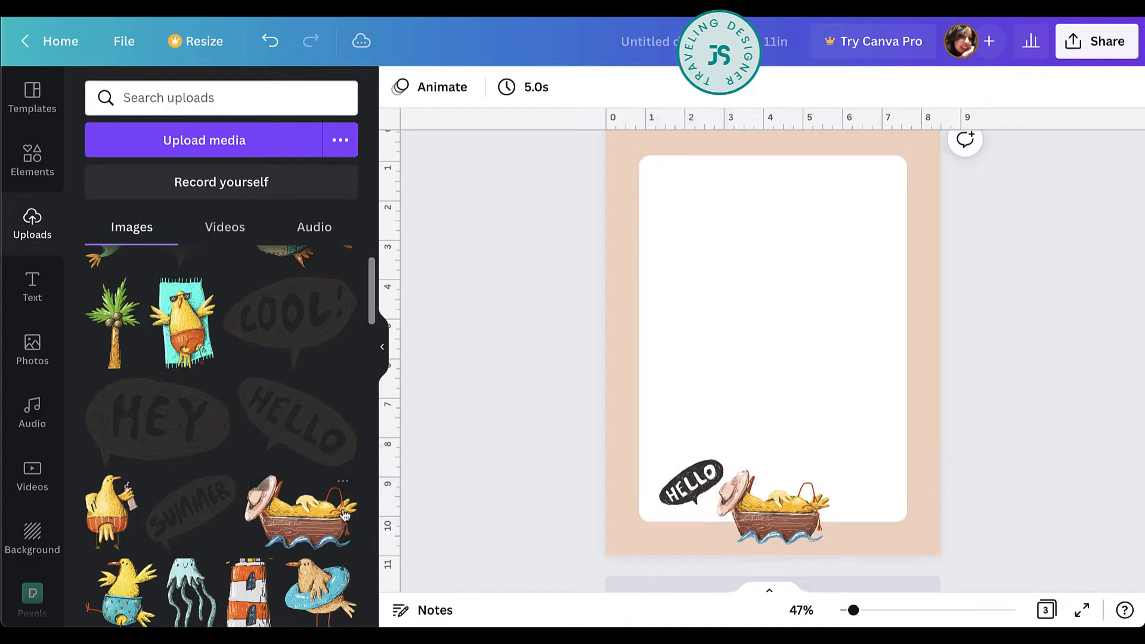
pyautogui.click(191, 505)
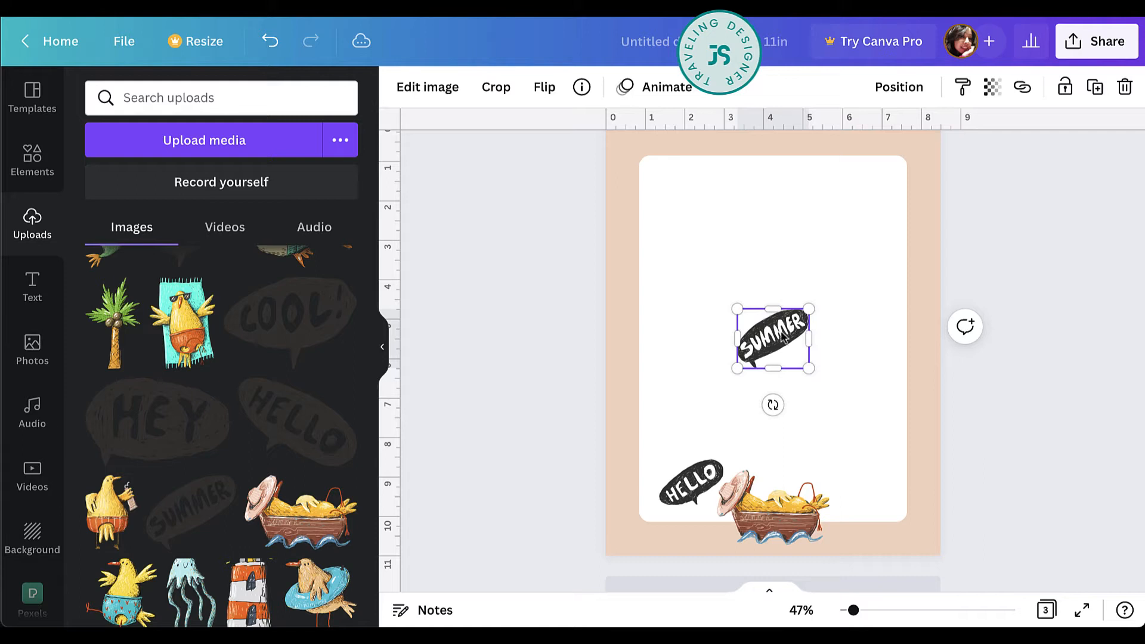
pyautogui.moveTo(784, 338); pyautogui.dragTo(674, 160)
pyautogui.press('Delete')
# Review the layouts of all three stationery pages at a reduced zoom.
pyautogui.scroll(1, 533, 364)
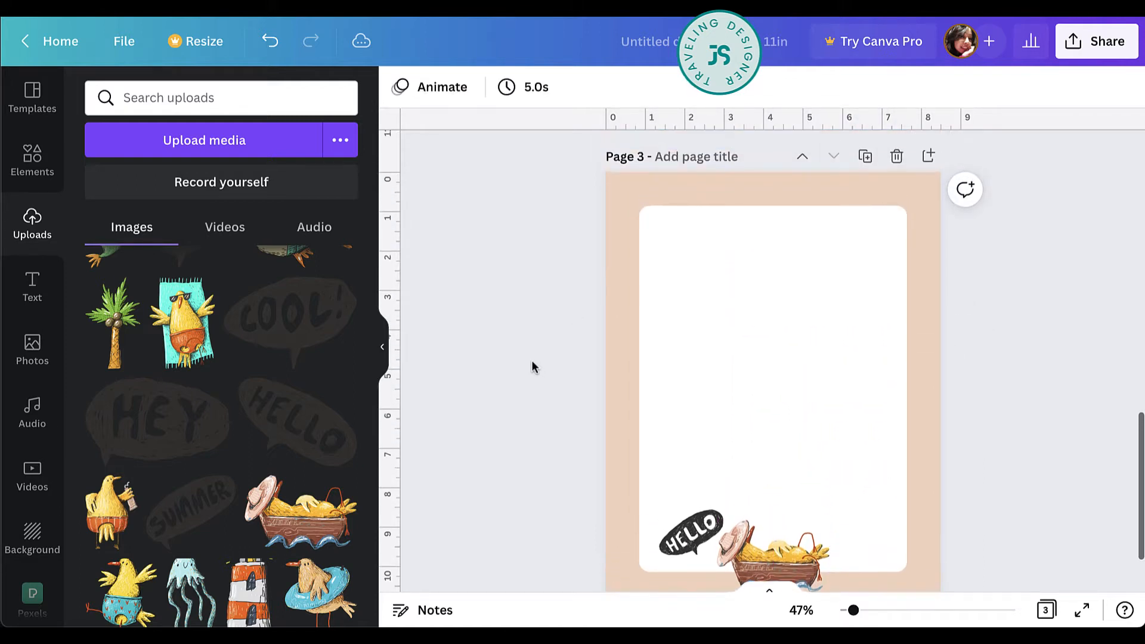
pyautogui.scroll(6, 971, 339)
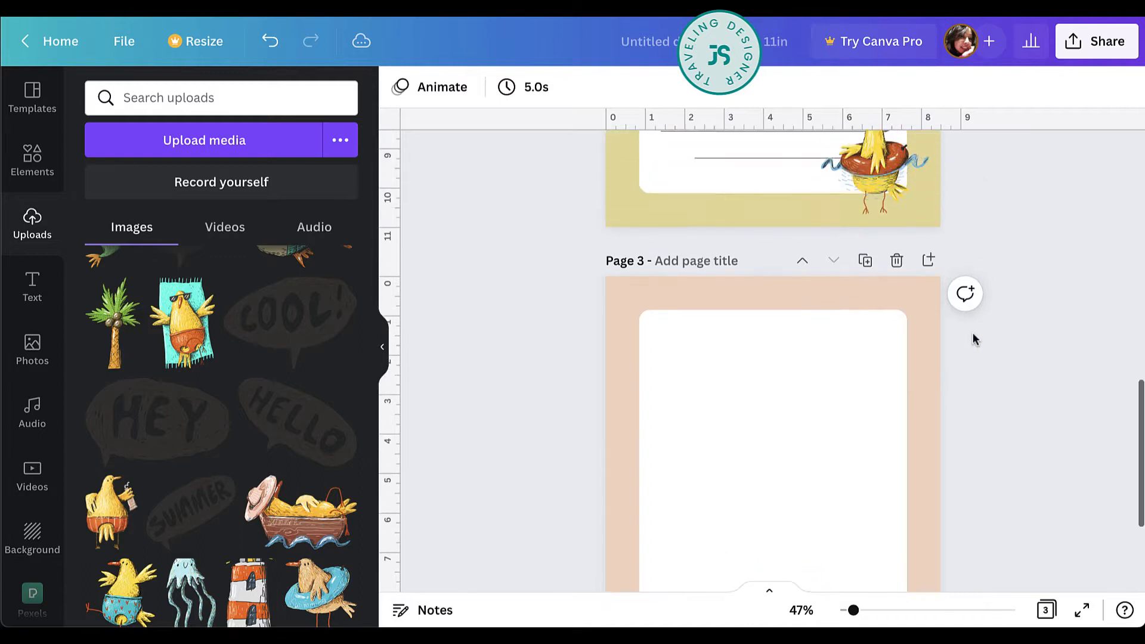
pyautogui.keyDown('ctrl'); pyautogui.scroll(-3, 972, 339); pyautogui.keyUp('ctrl')
pyautogui.keyDown('ctrl'); pyautogui.scroll(-3, 972, 339); pyautogui.keyUp('ctrl')
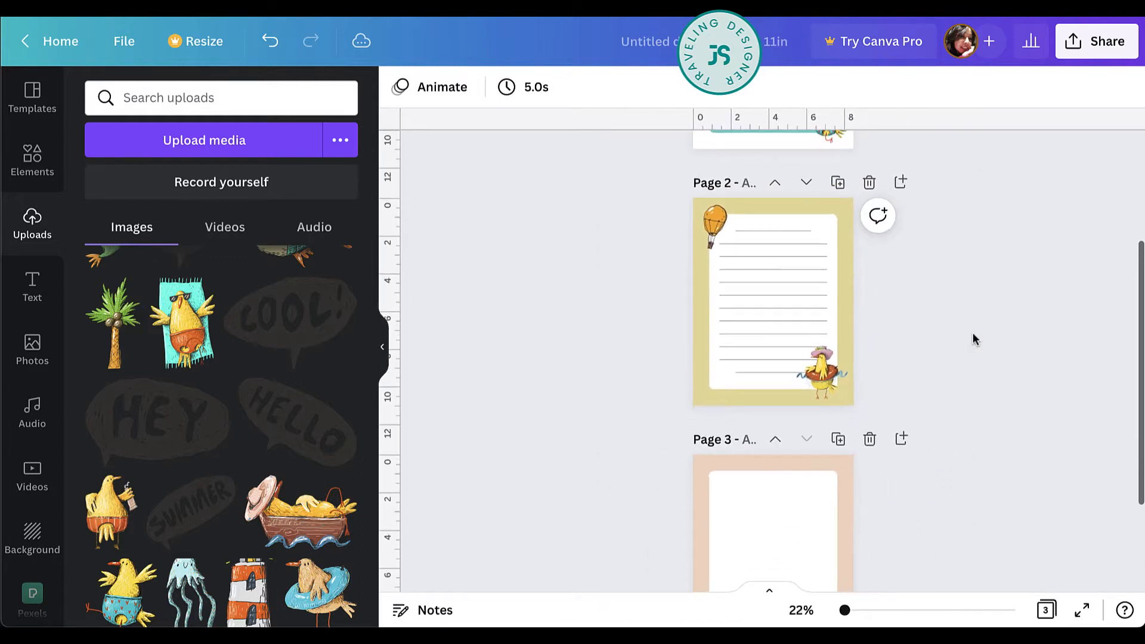
pyautogui.scroll(-2, 802, 521)
pyautogui.click(804, 508)
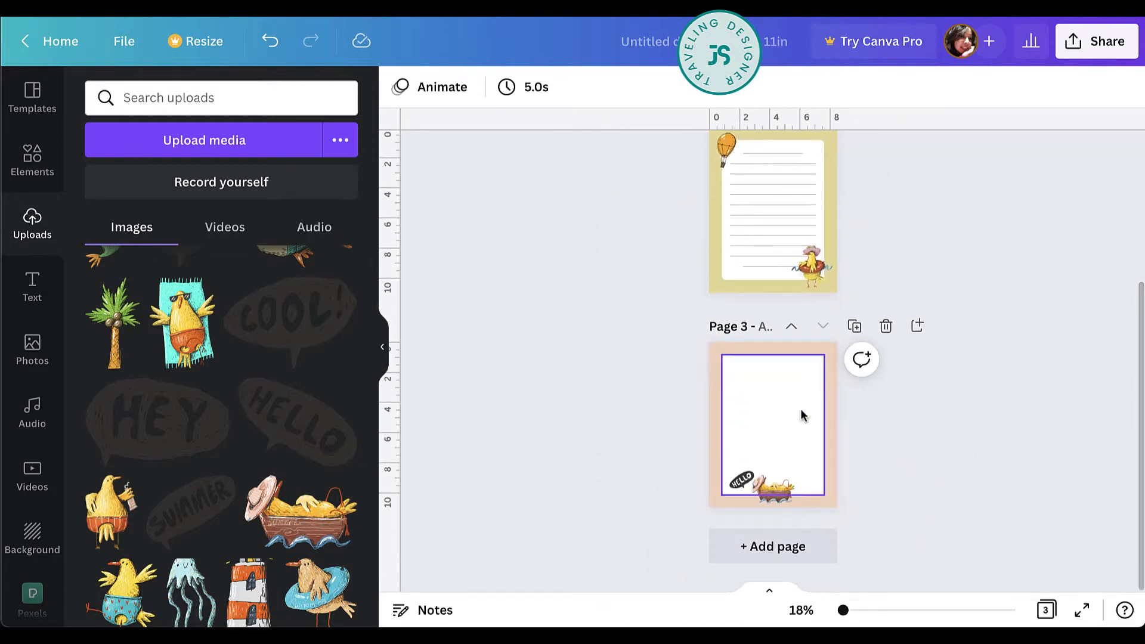
pyautogui.scroll(3, 934, 331)
pyautogui.scroll(2, 934, 328)
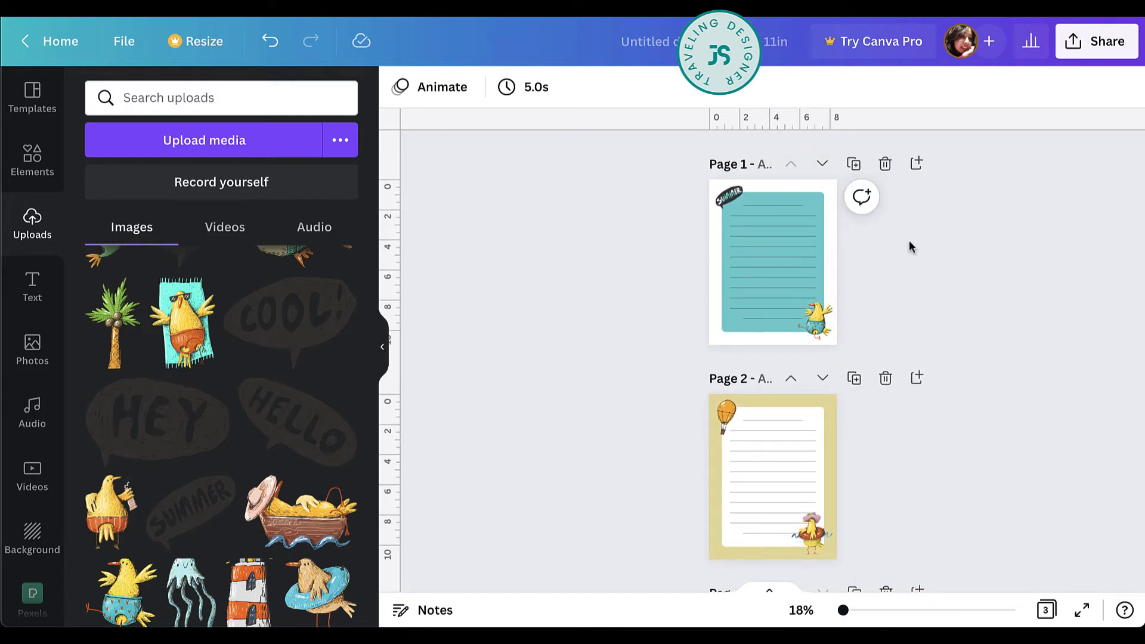
pyautogui.scroll(-3, 910, 246)
pyautogui.scroll(2, 911, 247)
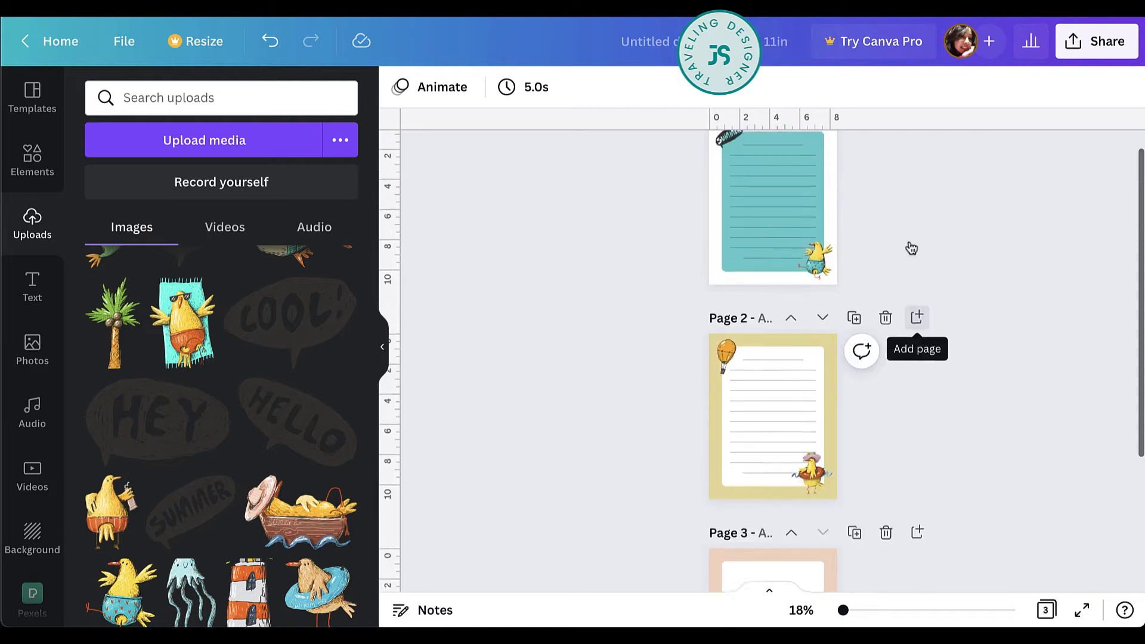
pyautogui.scroll(5, 911, 247)
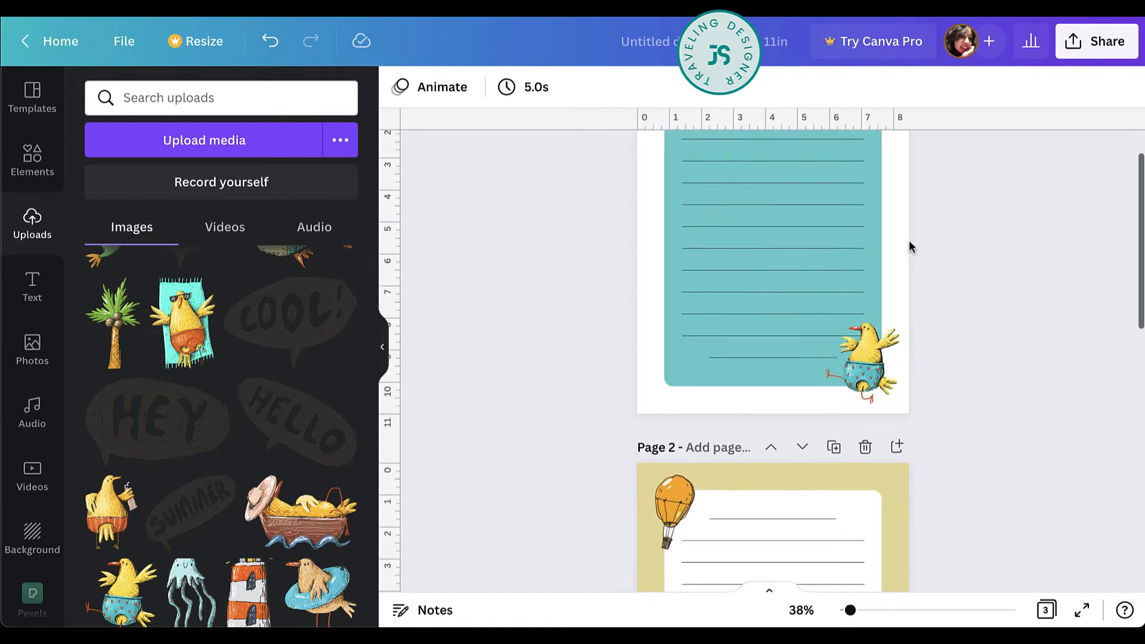
# Duplicate page 1 and ungroup the writing lines on the new page 2.
pyautogui.scroll(1, 911, 246)
pyautogui.scroll(3, 910, 248)
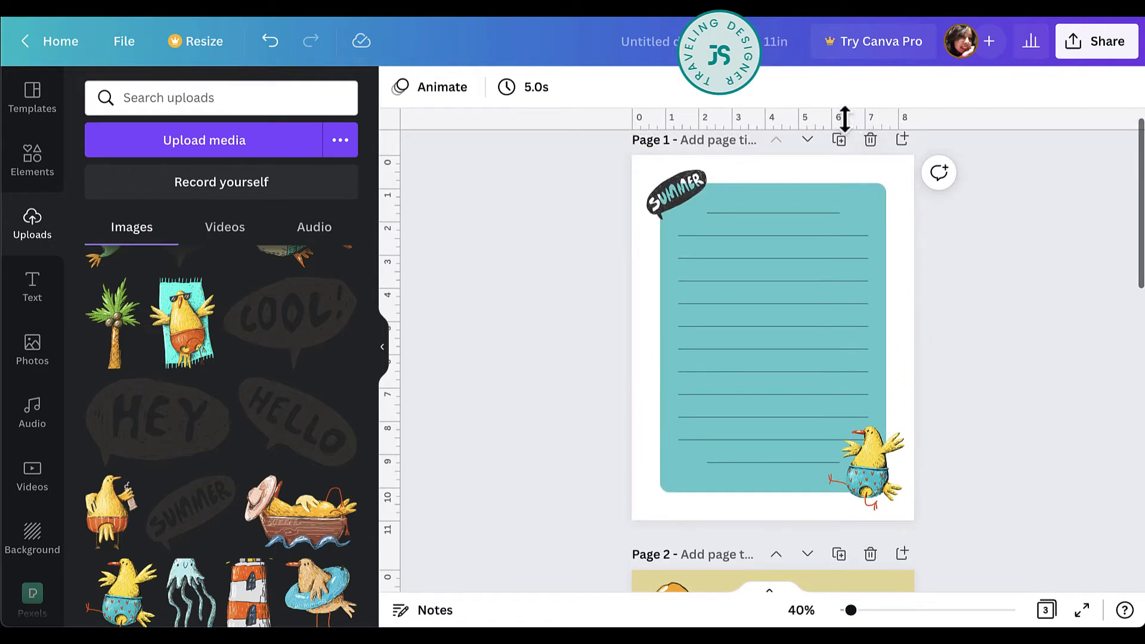
pyautogui.click(840, 142)
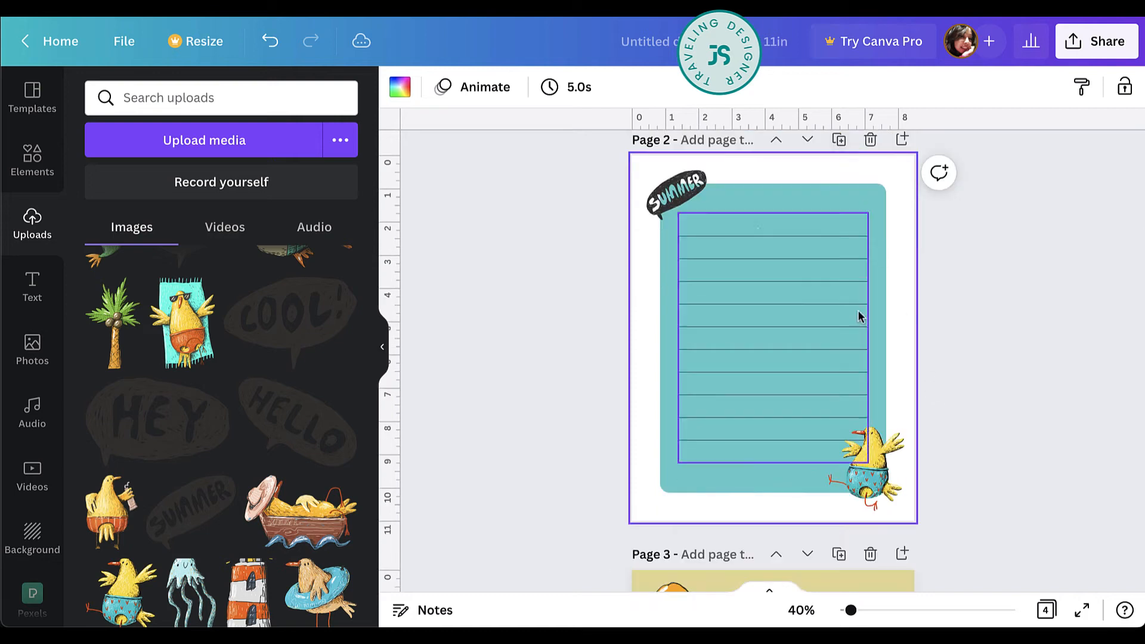
pyautogui.click(756, 230)
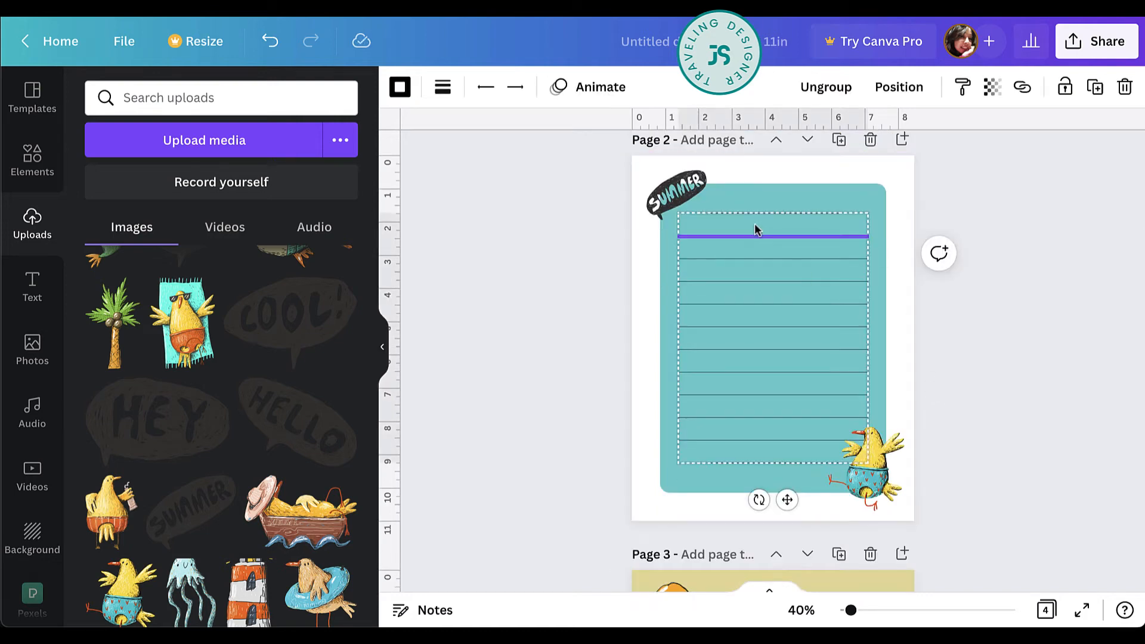
pyautogui.click(954, 251)
pyautogui.click(864, 217)
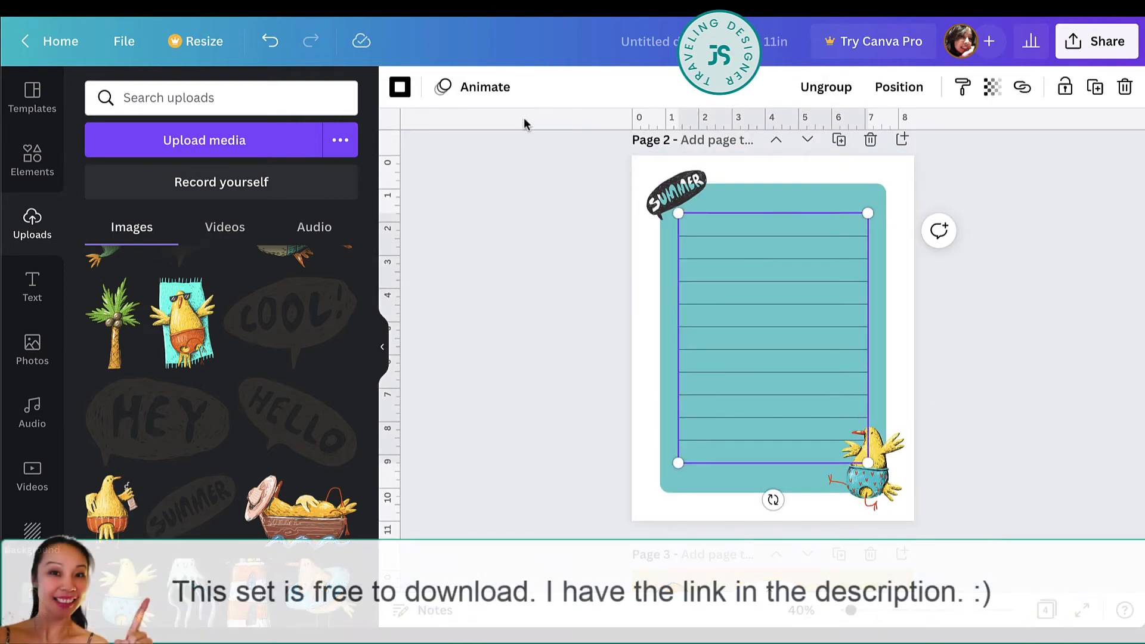
pyautogui.click(782, 238)
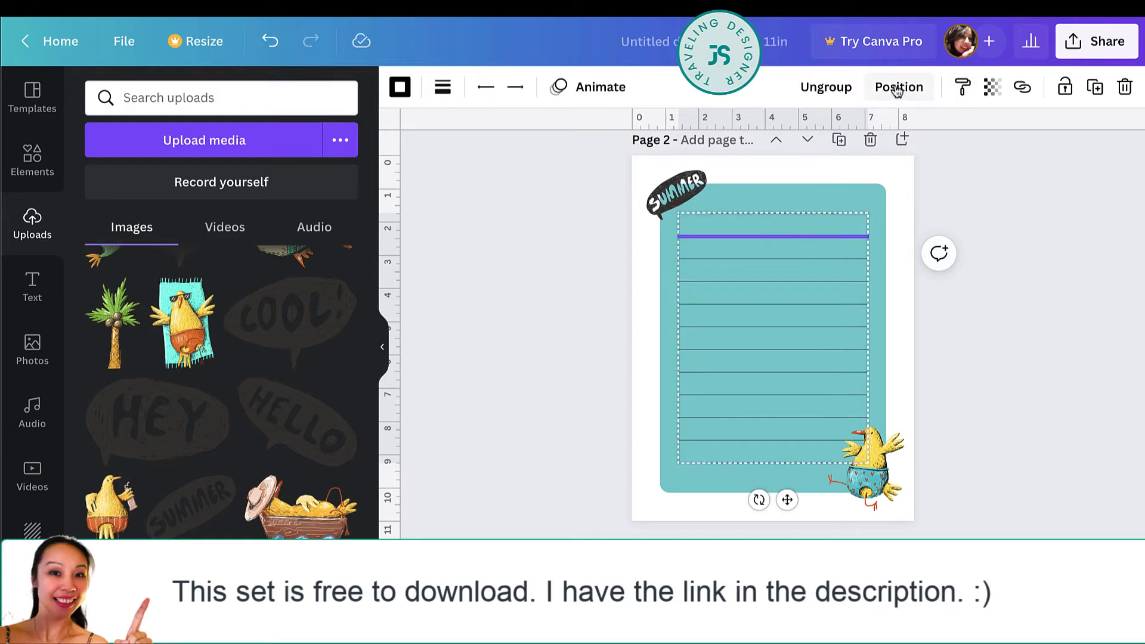
pyautogui.click(829, 88)
pyautogui.click(986, 315)
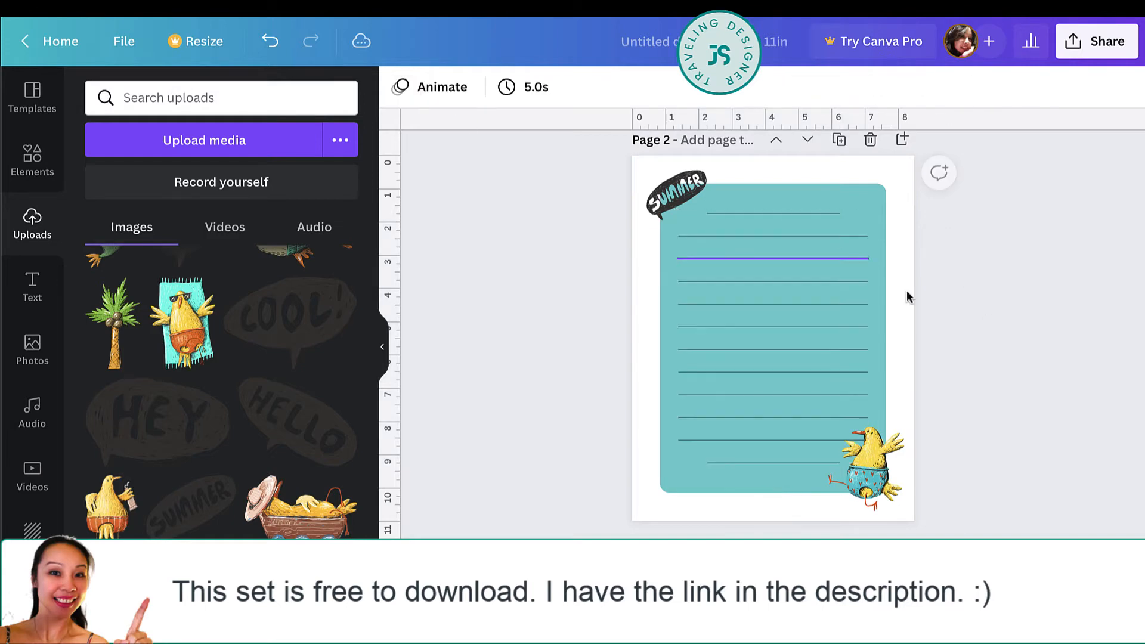
# Set all the writing lines on page 2 to the dotted style with a line weight of 2.
pyautogui.click(828, 222)
pyautogui.keyDown('shift'); pyautogui.click(829, 235); pyautogui.keyUp('shift')
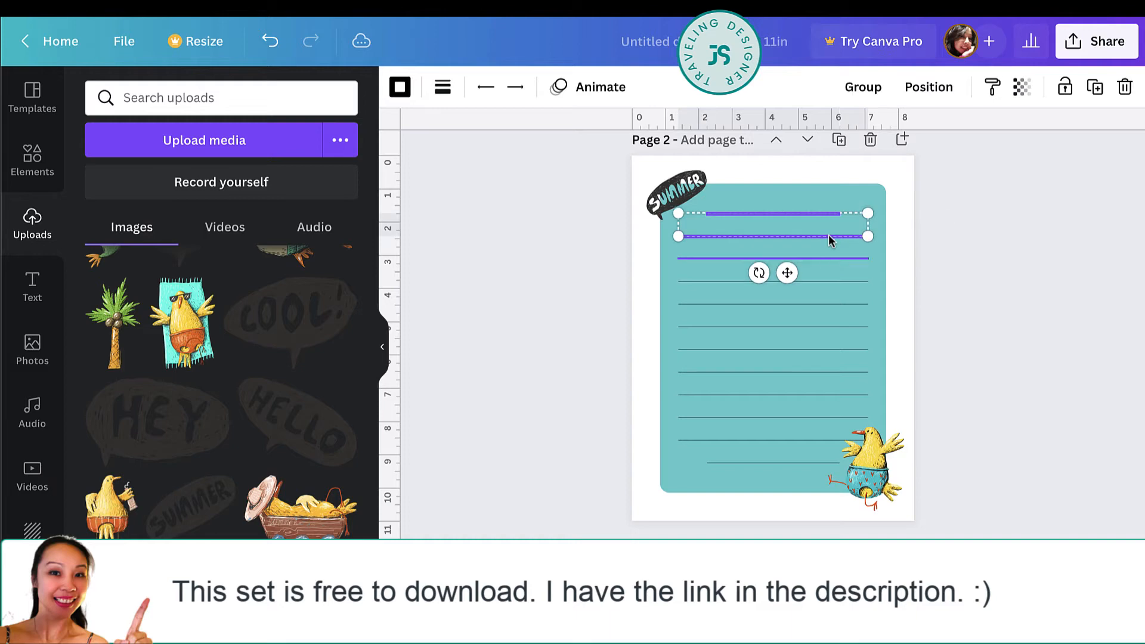
pyautogui.moveTo(911, 209); pyautogui.dragTo(724, 477)
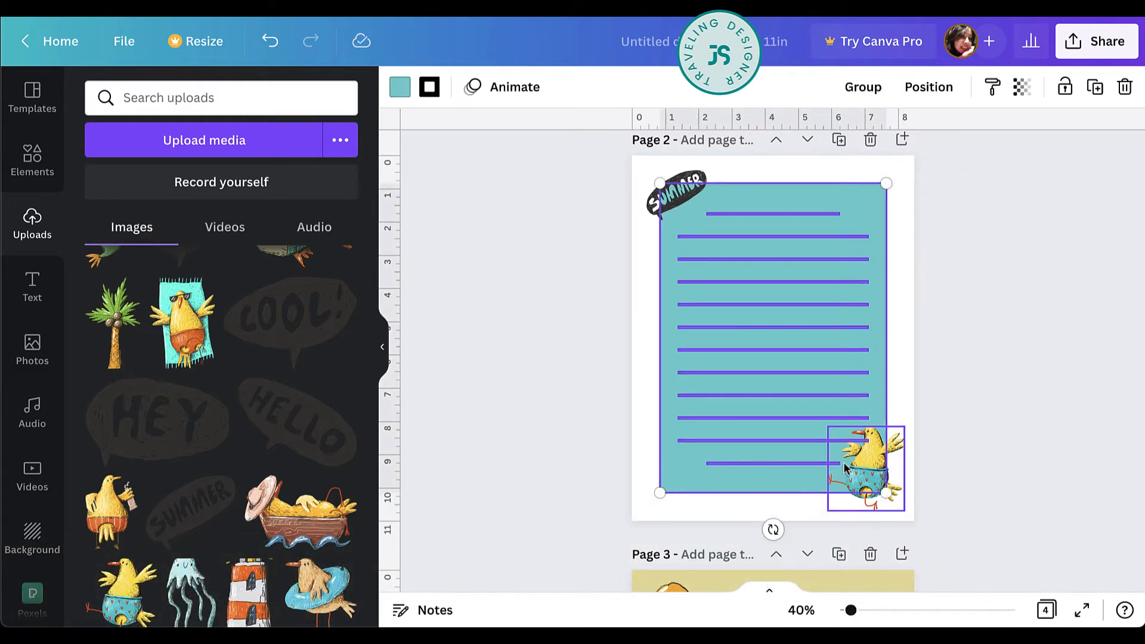
pyautogui.keyDown('shift'); pyautogui.click(754, 191); pyautogui.keyUp('shift')
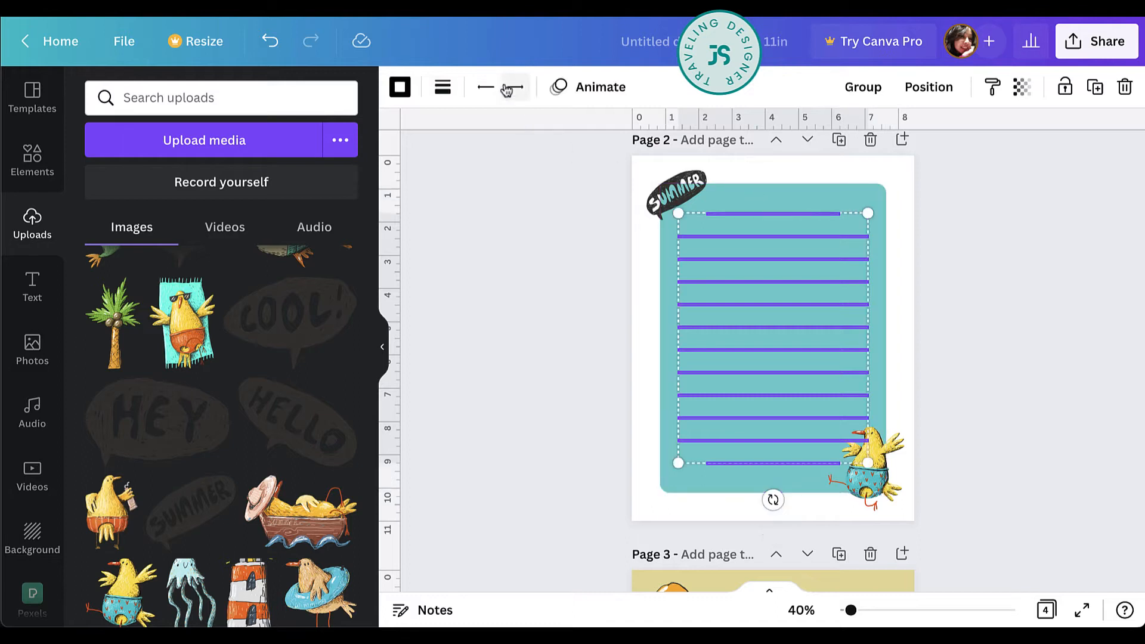
pyautogui.click(443, 87)
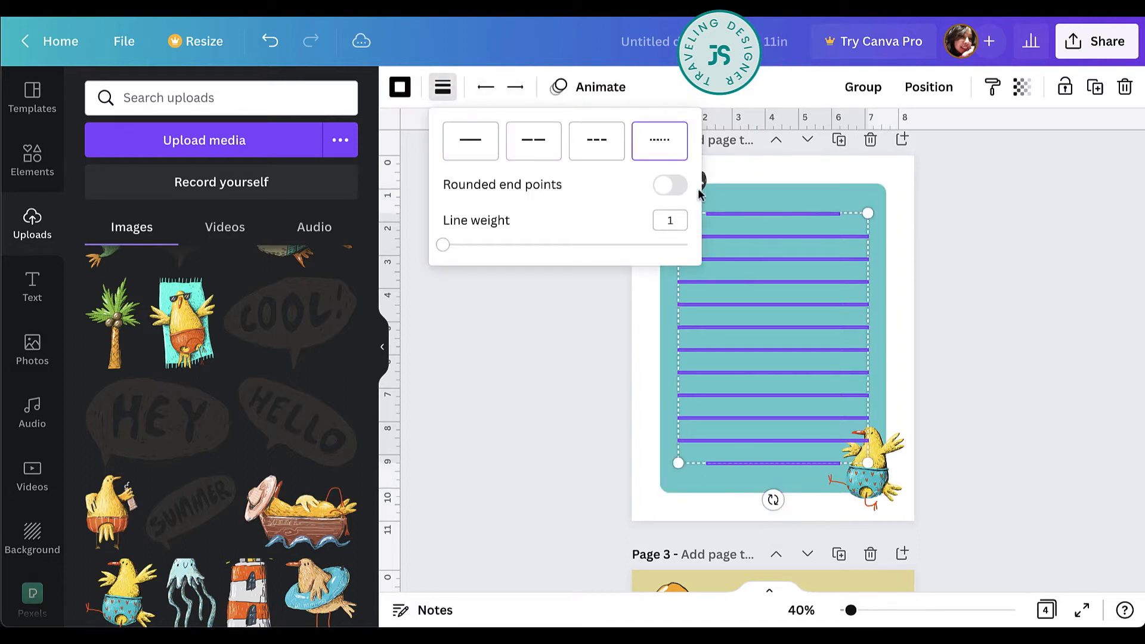
pyautogui.press('Return')
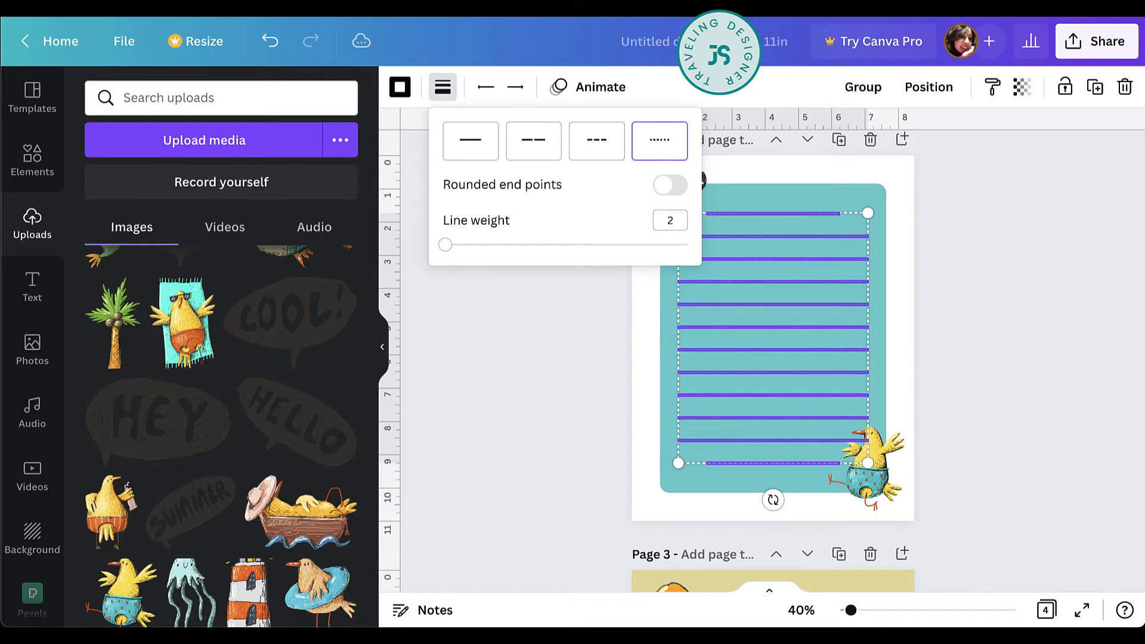
pyautogui.click(635, 438)
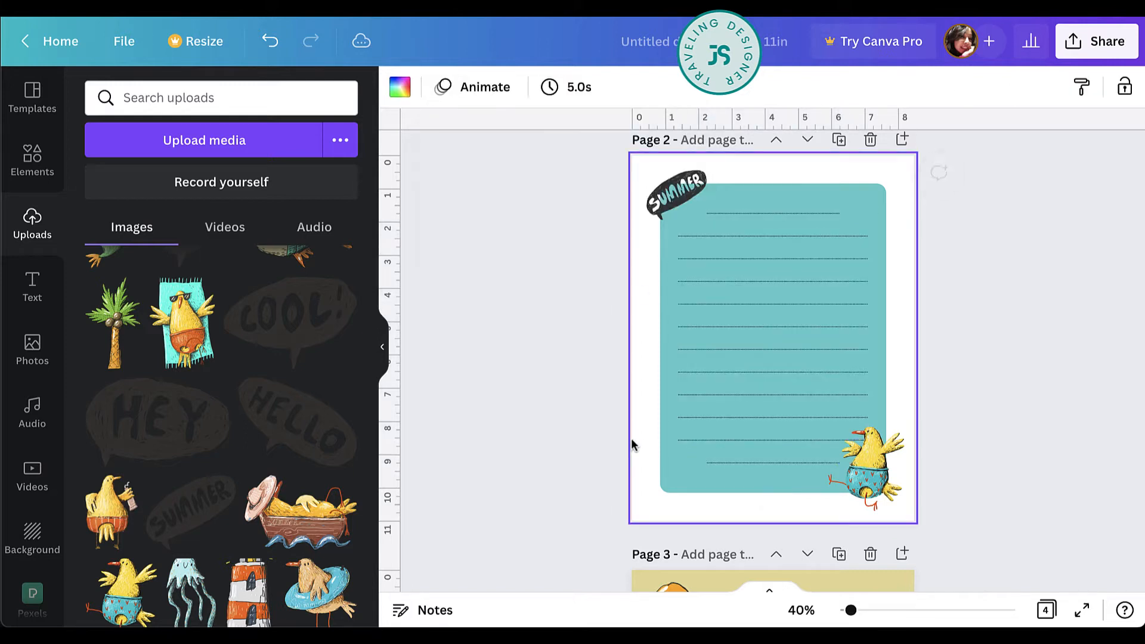
# Delete the SUMMER speech bubble and the chick from page 2.
pyautogui.scroll(6, 765, 463)
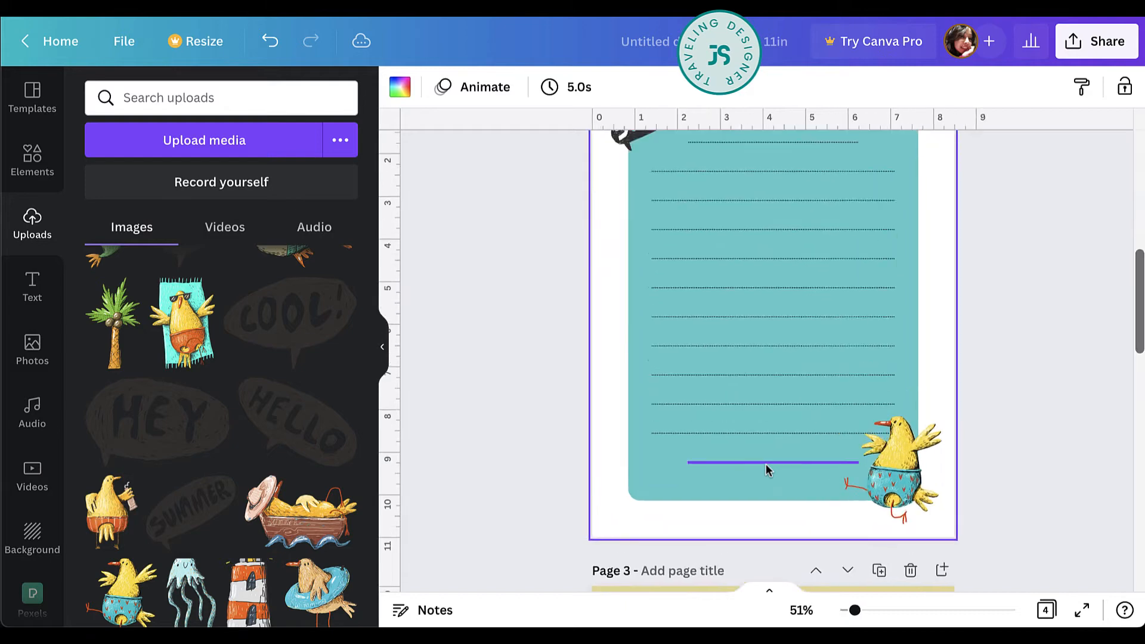
pyautogui.scroll(-2, 765, 464)
pyautogui.scroll(-3, 766, 463)
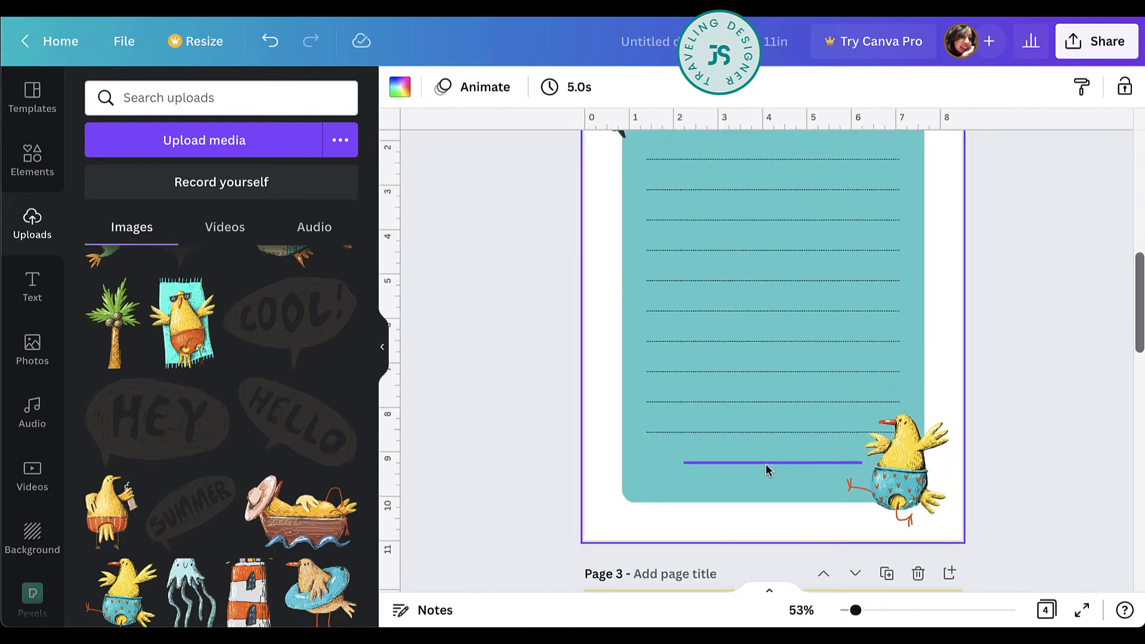
pyautogui.click(697, 241)
pyautogui.press('Delete')
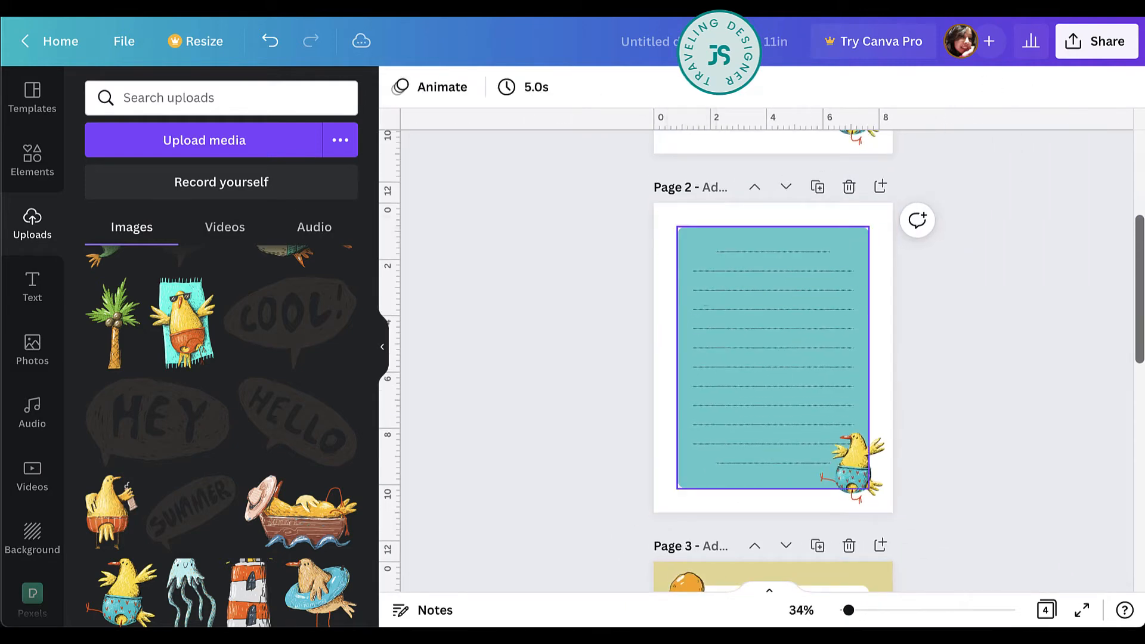
pyautogui.click(862, 465)
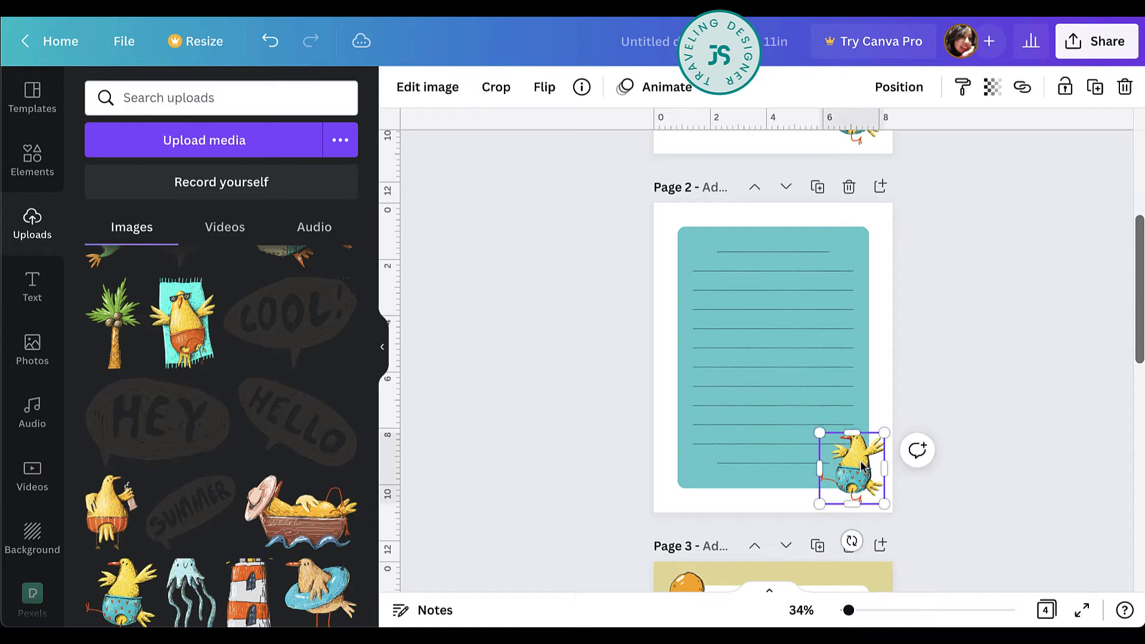
pyautogui.press('Delete')
# Add the uploaded chick holding a drink to page 2, shrink it and place it at the lower-left corner of the teal rectangle.
pyautogui.scroll(-3, 257, 528)
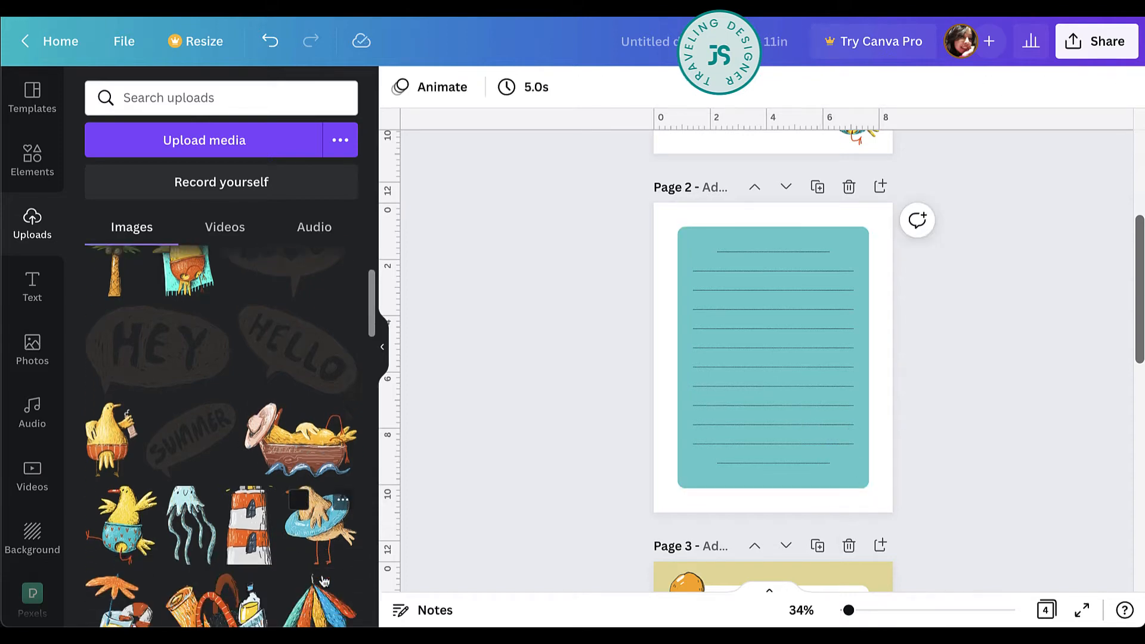
pyautogui.click(110, 417)
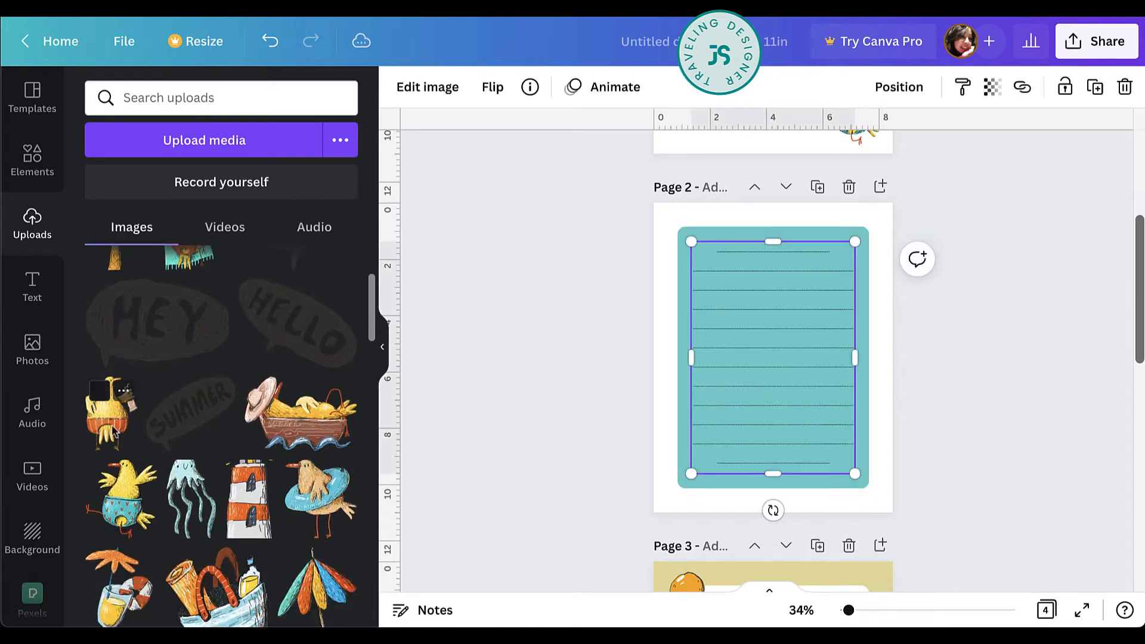
pyautogui.moveTo(846, 245); pyautogui.dragTo(736, 382)
pyautogui.moveTo(725, 442); pyautogui.dragTo(703, 476)
# Fill the teal rectangle on page 2 with the photo's yellow and lower its transparency to 35.
pyautogui.click(851, 240)
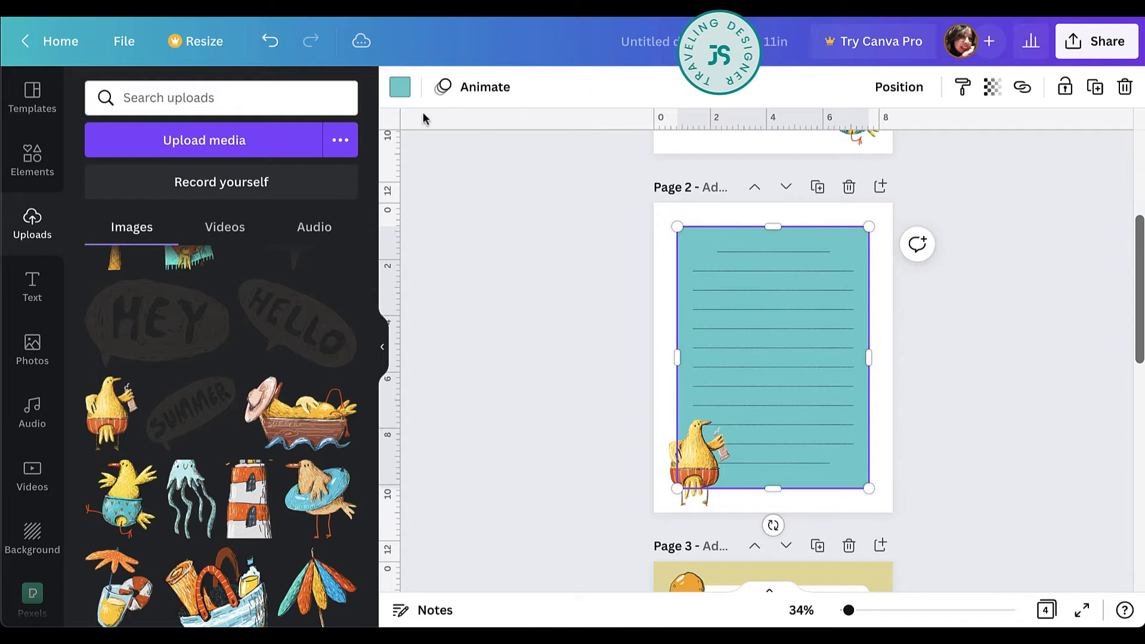
pyautogui.click(400, 87)
pyautogui.click(151, 409)
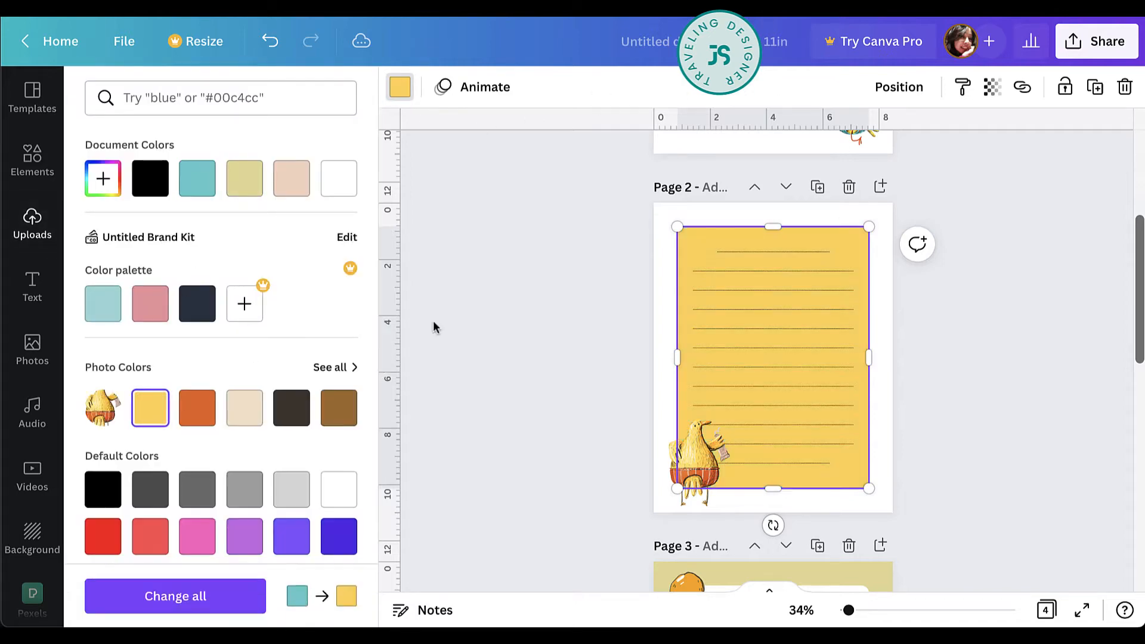
pyautogui.click(997, 93)
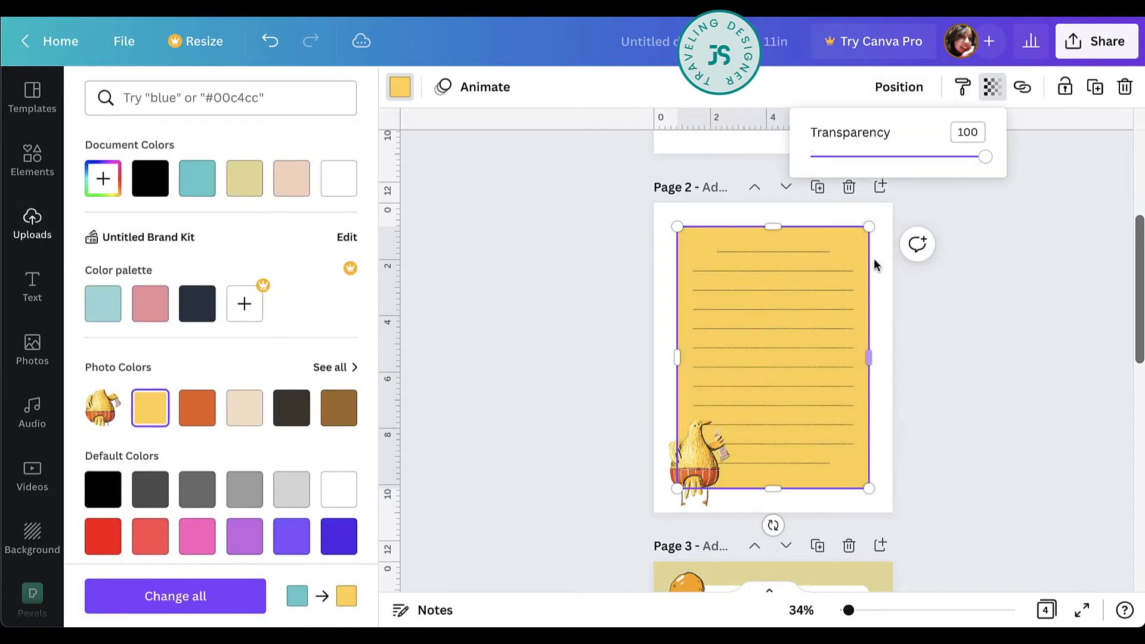
pyautogui.moveTo(984, 160); pyautogui.dragTo(878, 163)
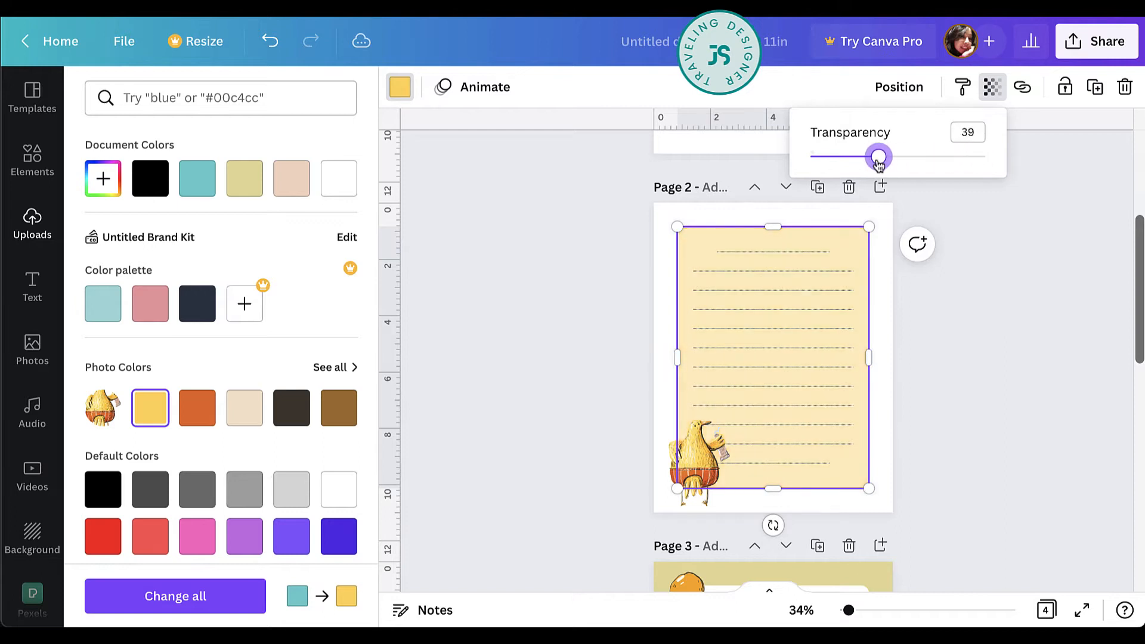
pyautogui.click(982, 465)
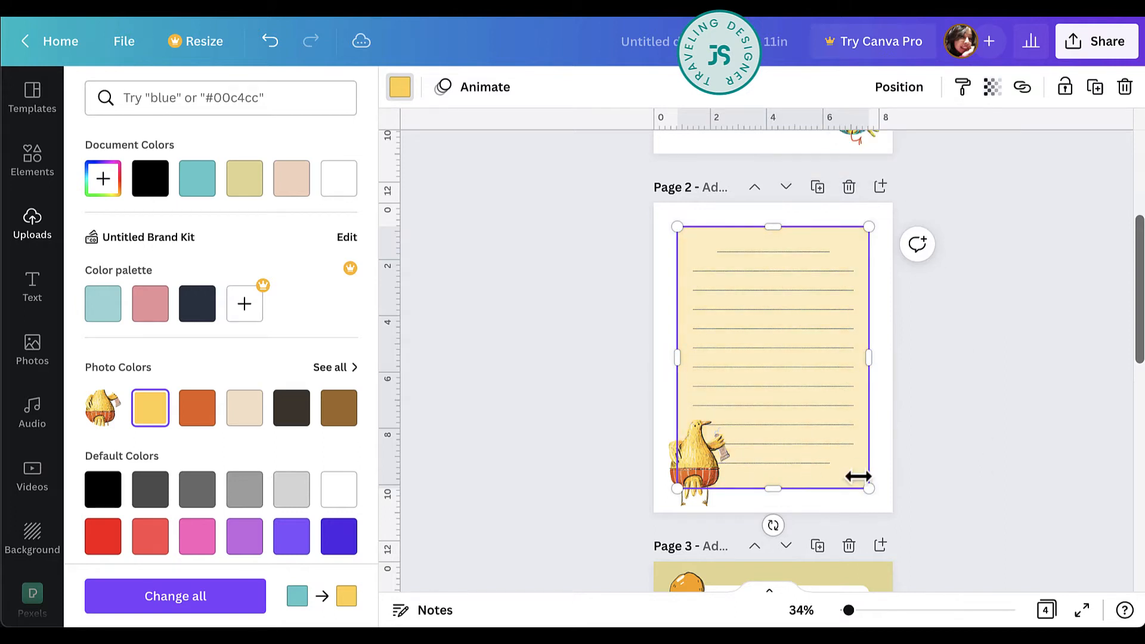
# Try the photo's beige and medium brown as the page 2 background, and settle on its darkest brown.
pyautogui.click(893, 472)
pyautogui.click(886, 473)
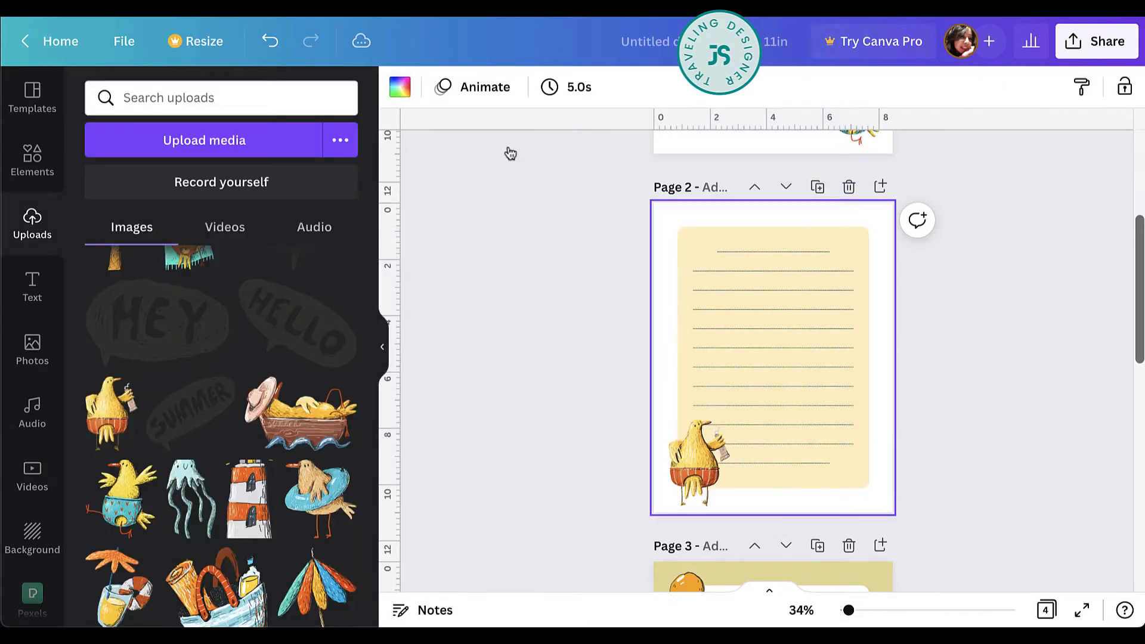
pyautogui.click(399, 87)
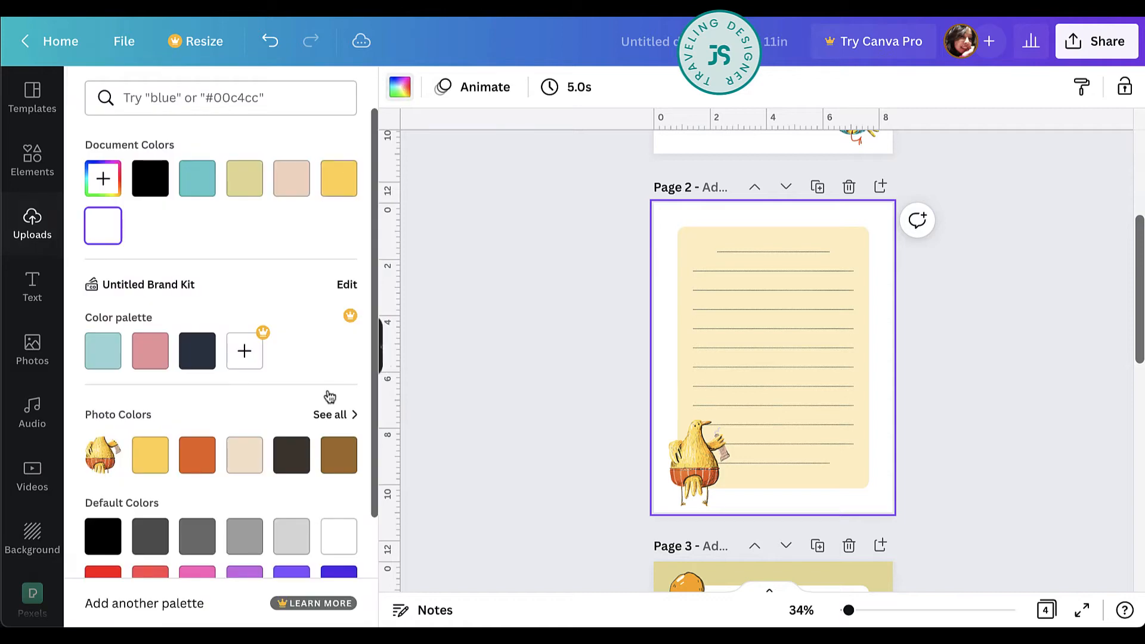
pyautogui.click(242, 468)
pyautogui.click(355, 460)
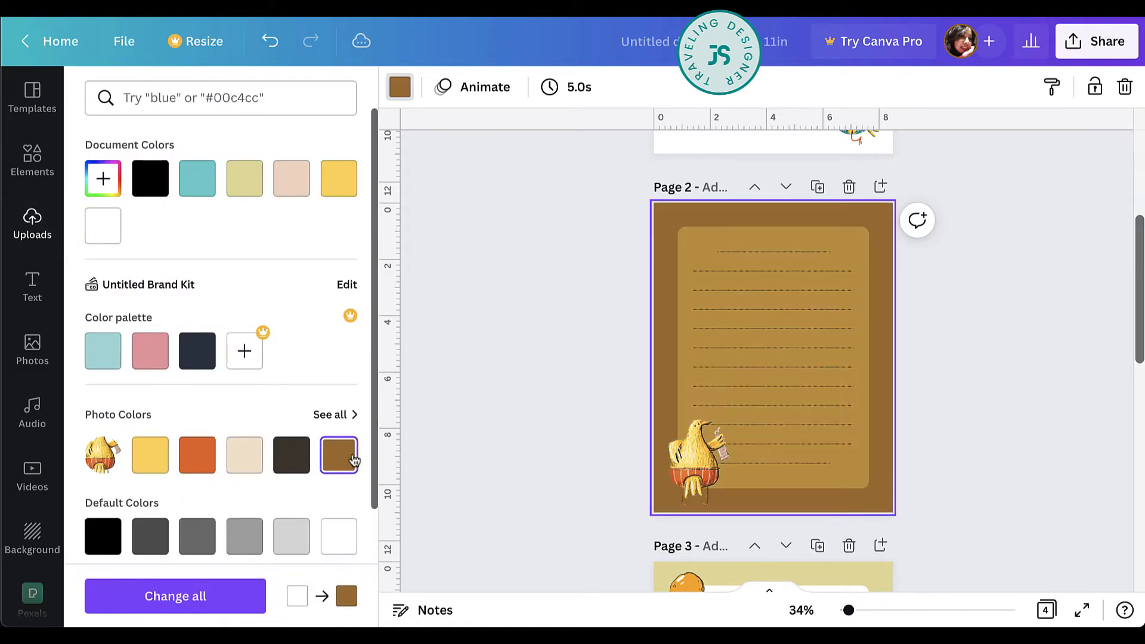
pyautogui.click(298, 467)
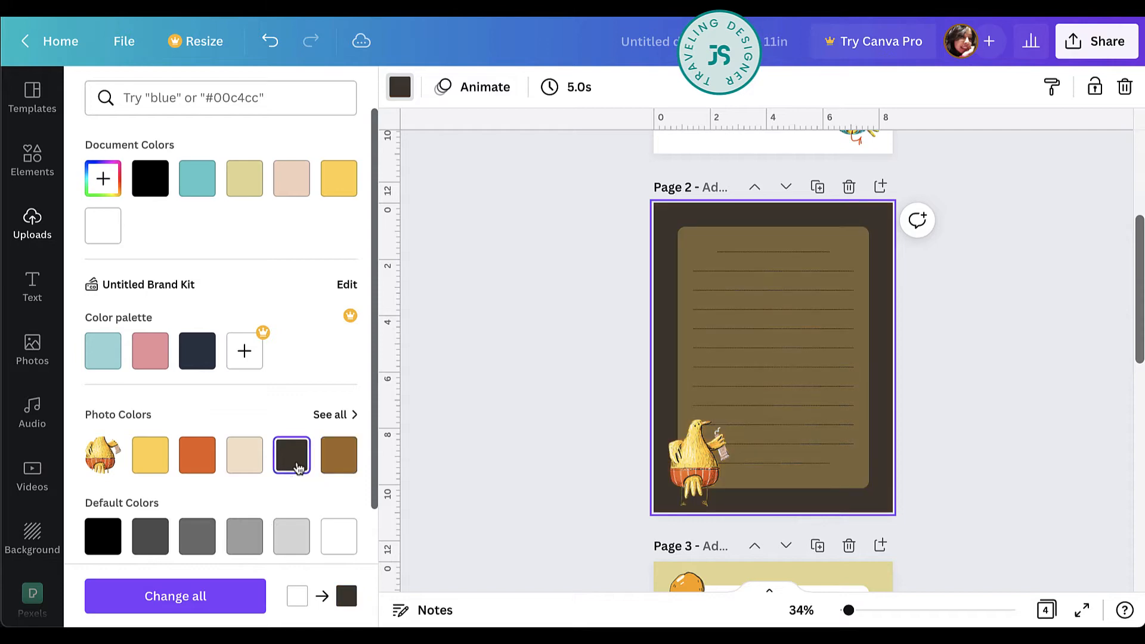
# Bring the yellow rectangle on page 2 to the front and set its transparency to 25.
pyautogui.click(871, 234)
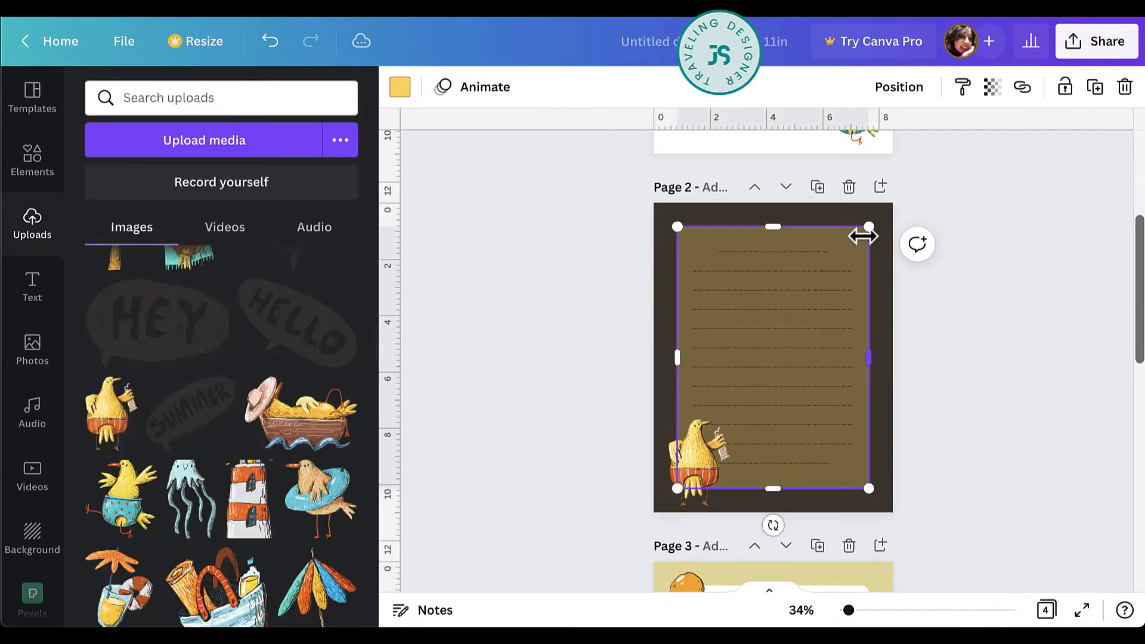
pyautogui.click(898, 87)
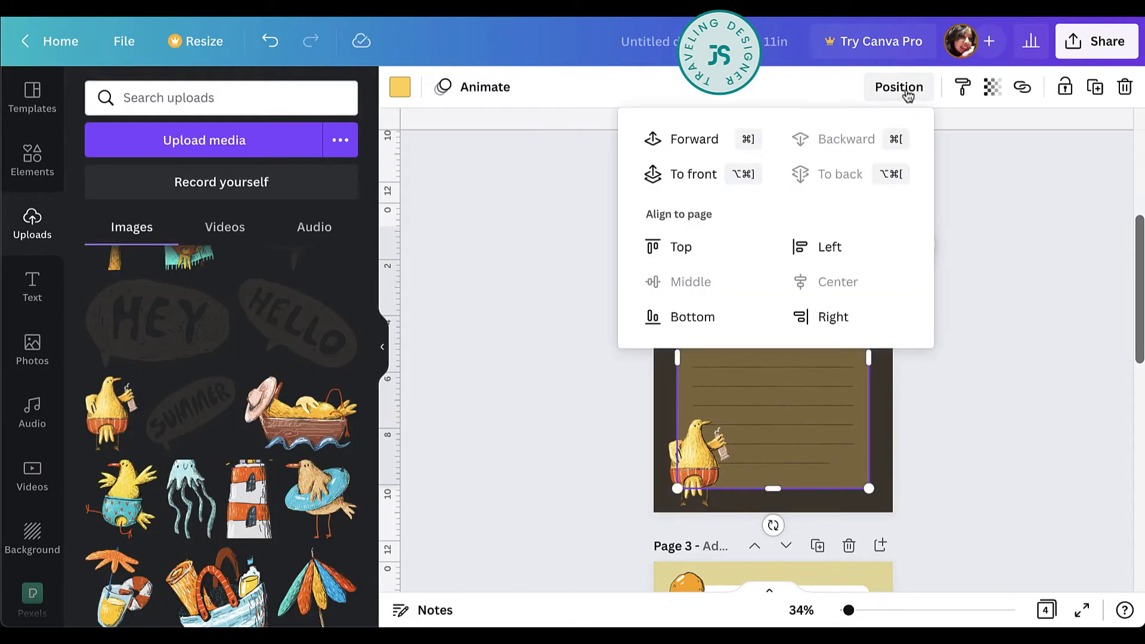
pyautogui.click(693, 173)
pyautogui.click(994, 90)
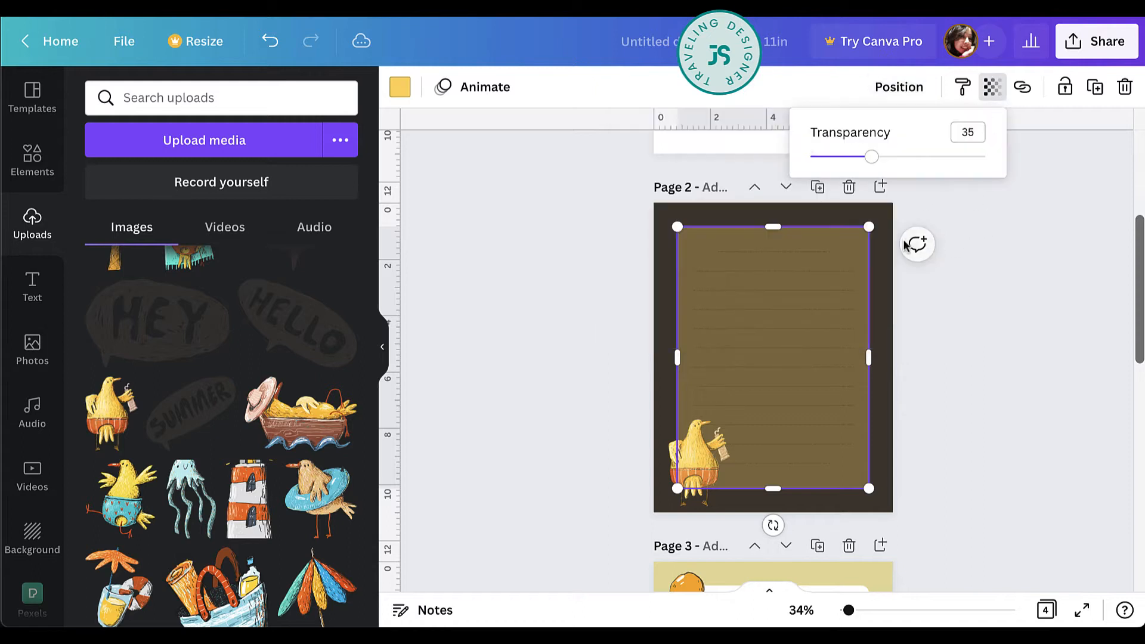
pyautogui.moveTo(871, 157)
pyautogui.mouseDown()
pyautogui.moveTo(843, 157)
pyautogui.moveTo(854, 160)
pyautogui.mouseUp()
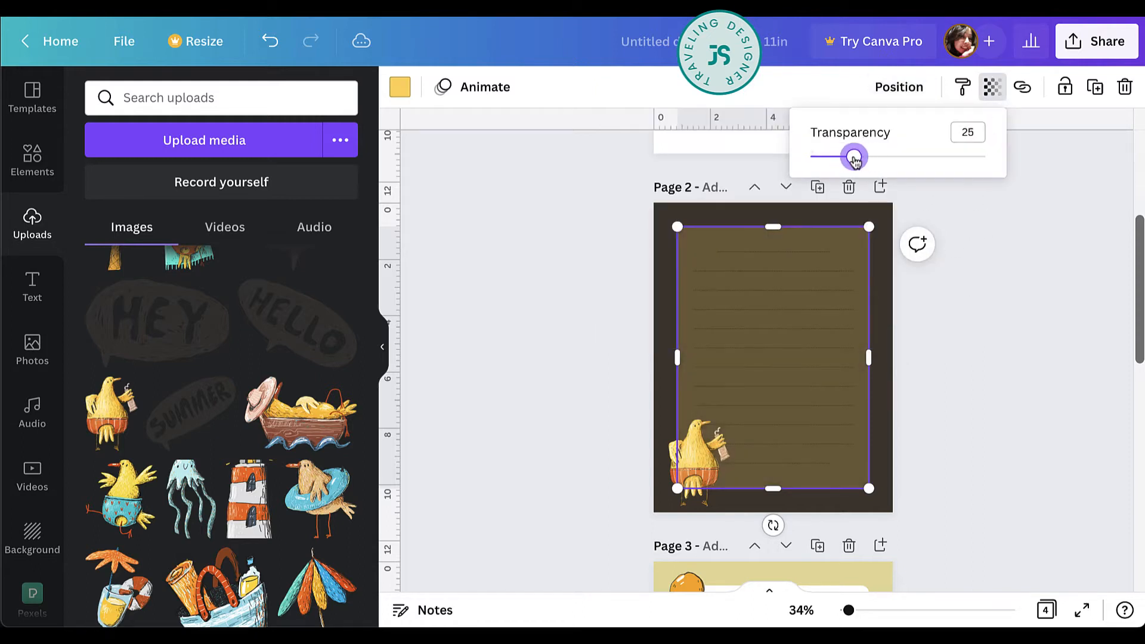
# Fill the rectangle on page 2 with the photo's beige and set its transparency to 100.
pyautogui.click(400, 86)
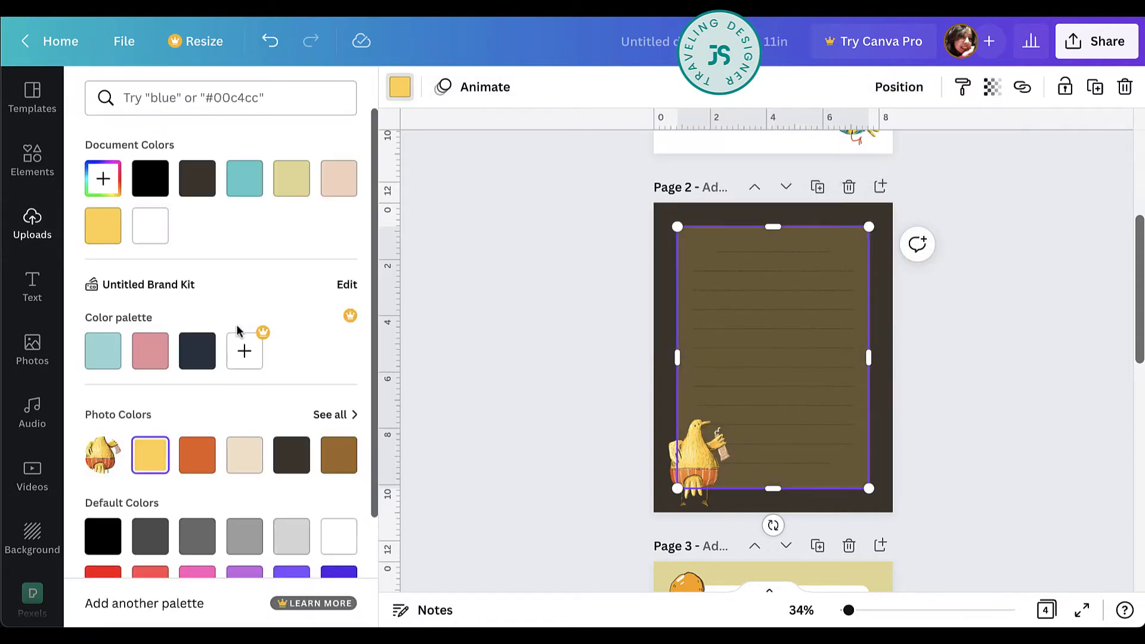
pyautogui.click(242, 471)
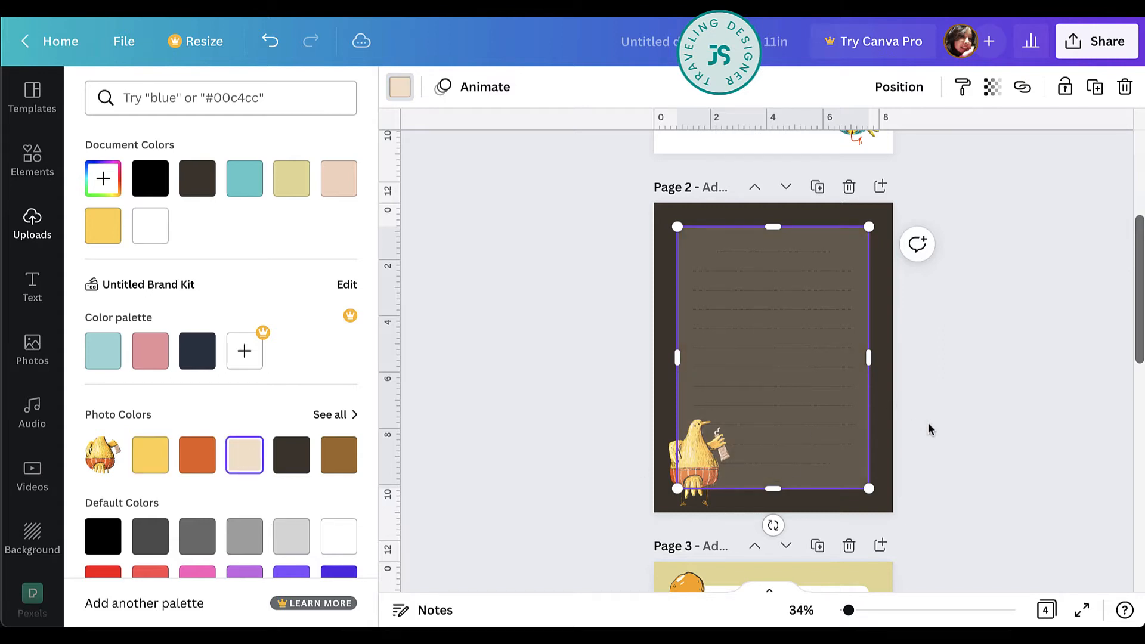
pyautogui.click(992, 87)
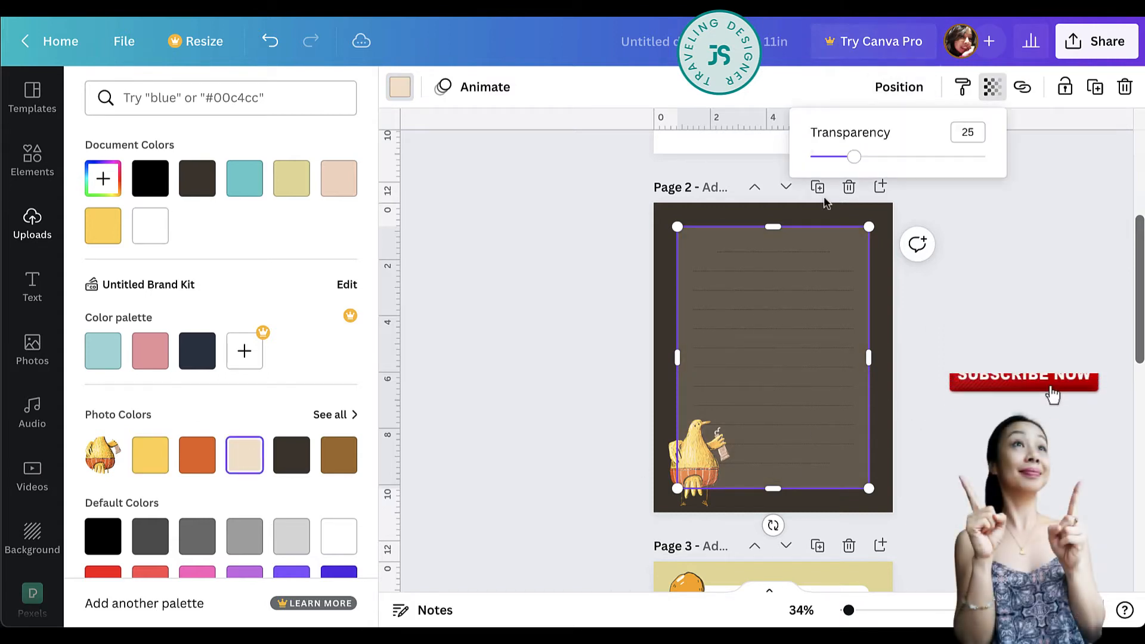
pyautogui.moveTo(854, 156); pyautogui.dragTo(985, 156)
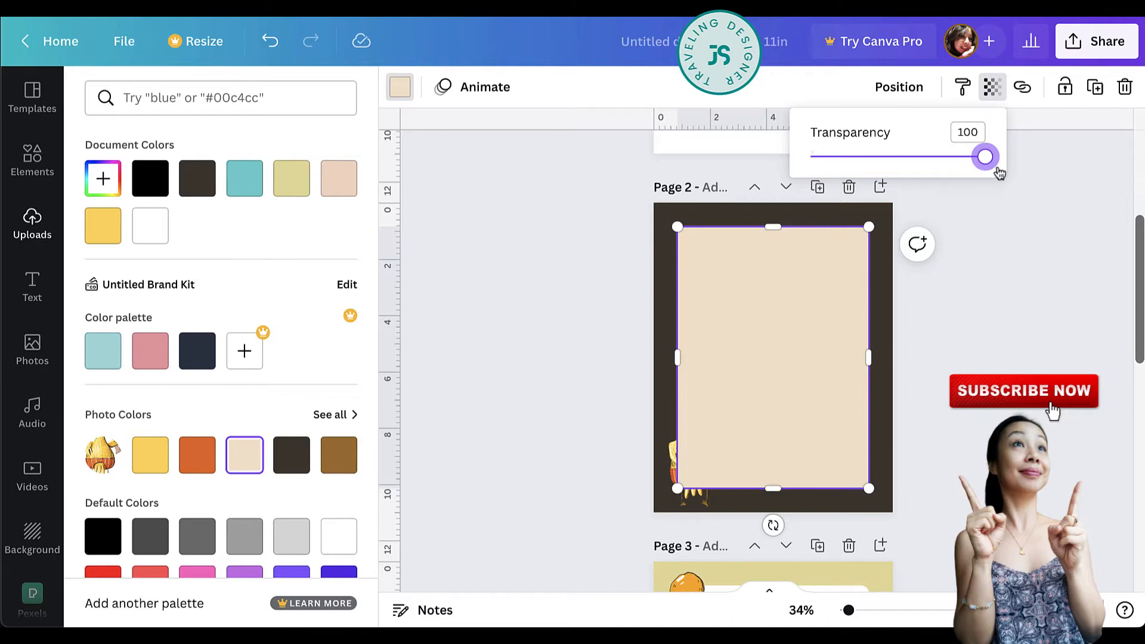
pyautogui.click(992, 363)
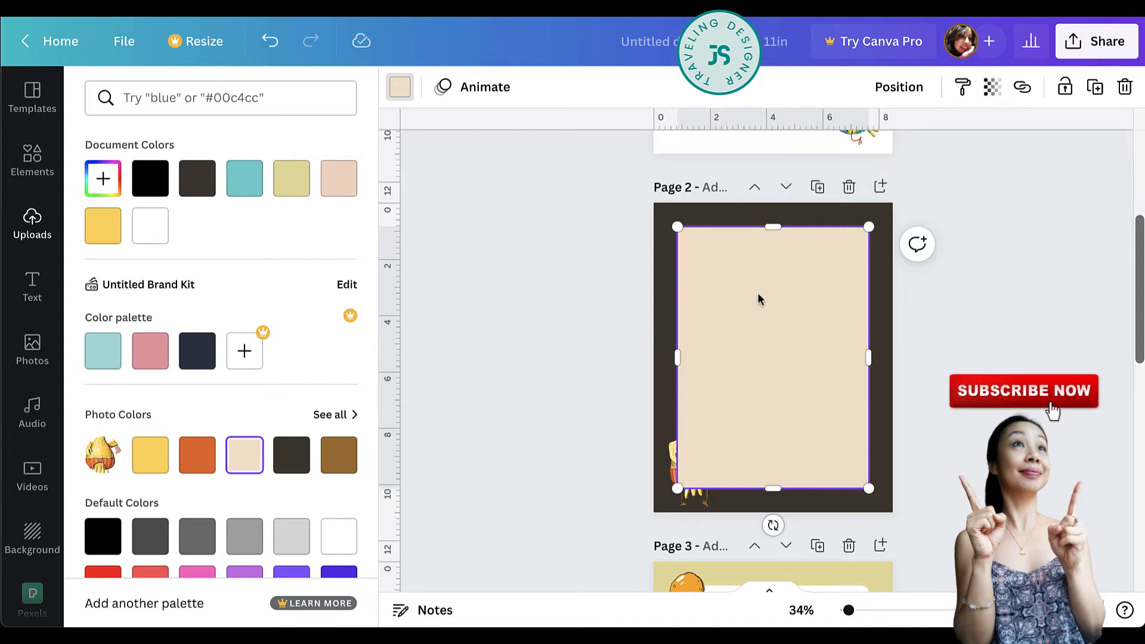
# Send the beige rectangle on page 2 backward until it lies behind the chick and all the writing lines.
pyautogui.click(694, 455)
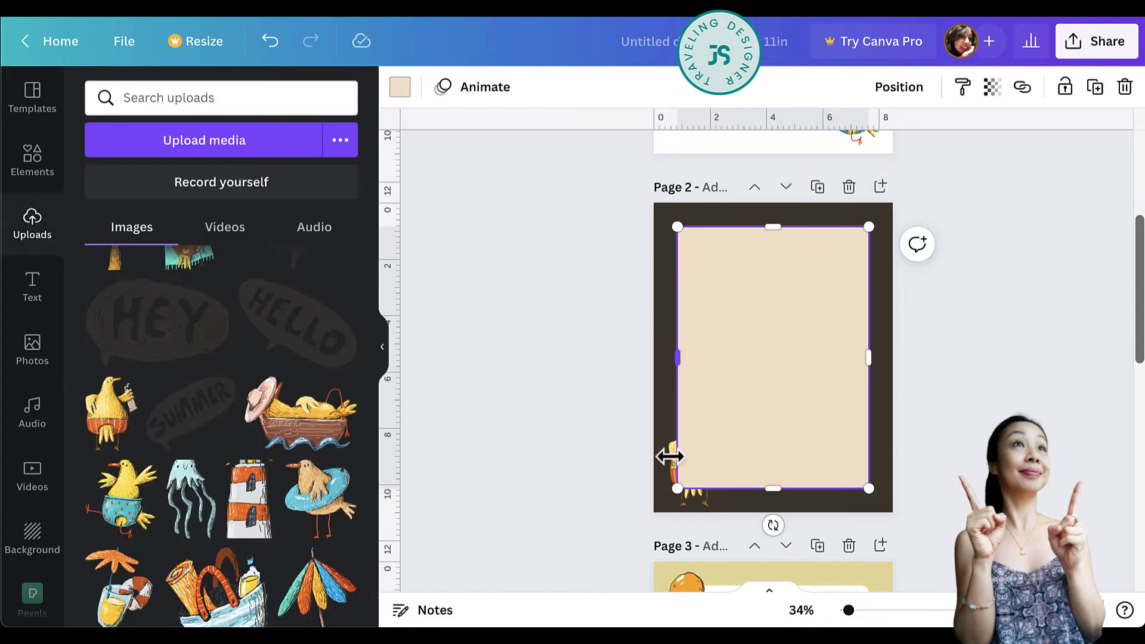
pyautogui.click(900, 88)
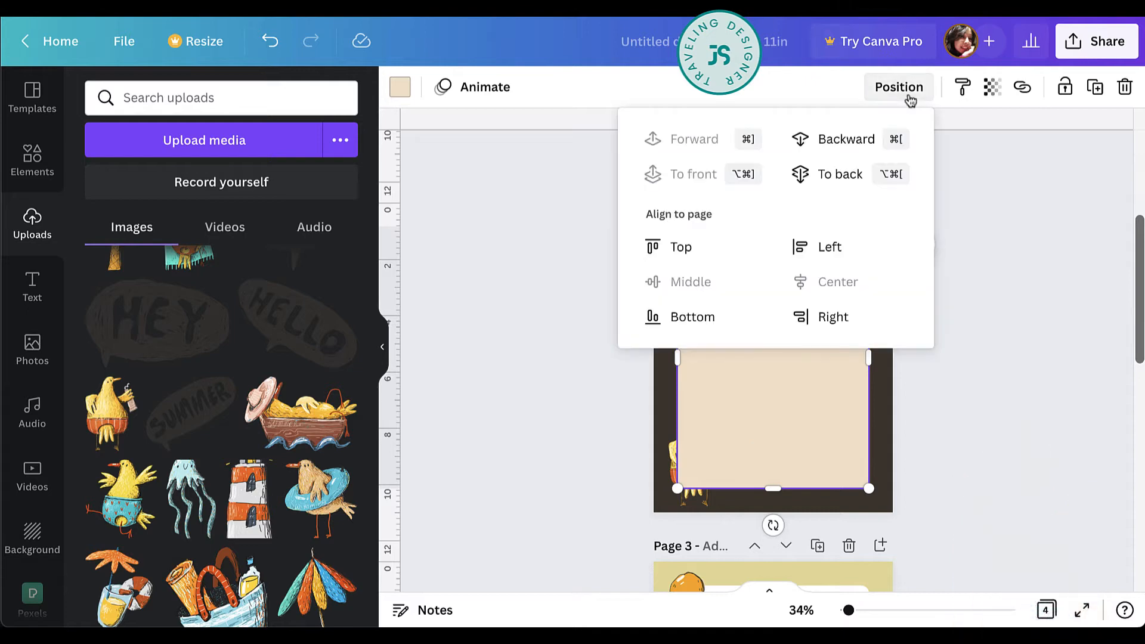
pyautogui.click(845, 170)
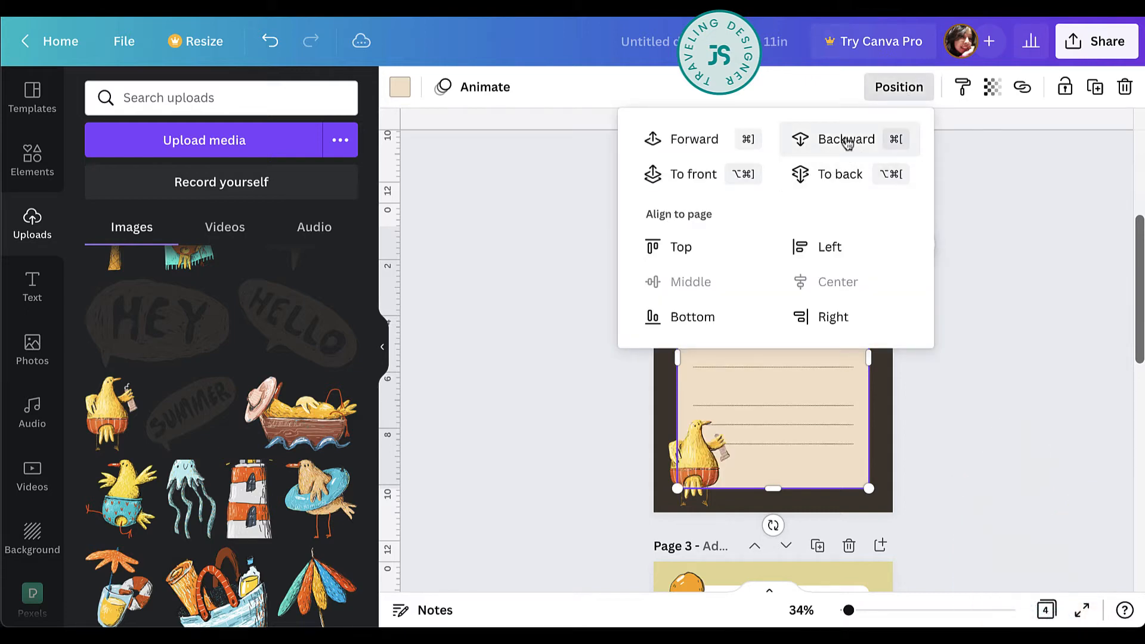
pyautogui.click(846, 141)
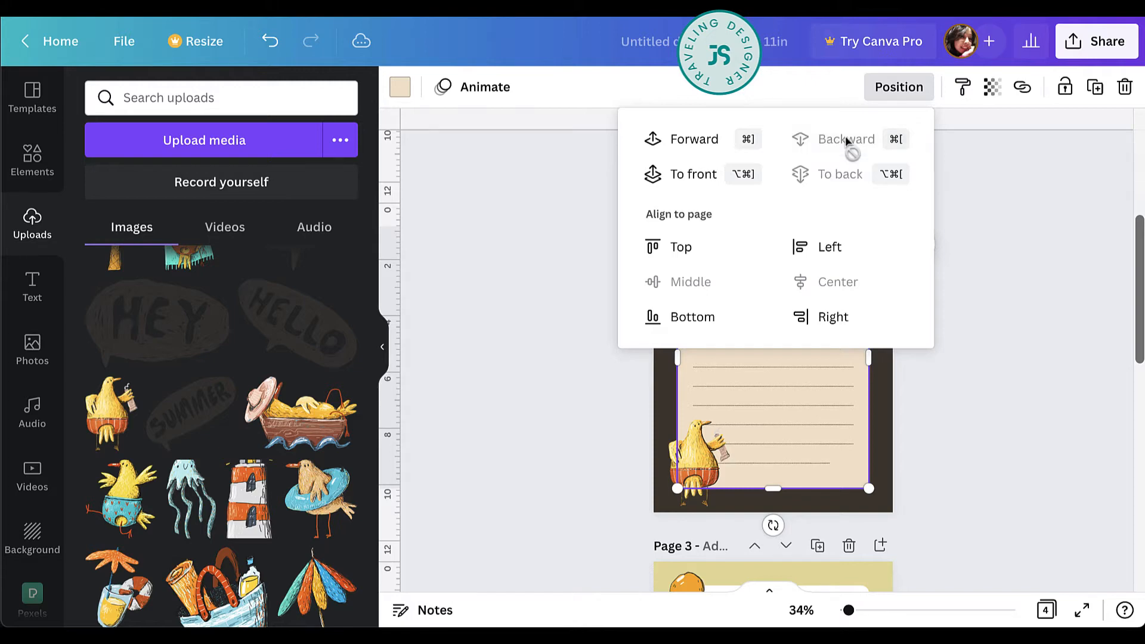
pyautogui.click(1009, 439)
pyautogui.click(984, 395)
pyautogui.scroll(-1, 1021, 359)
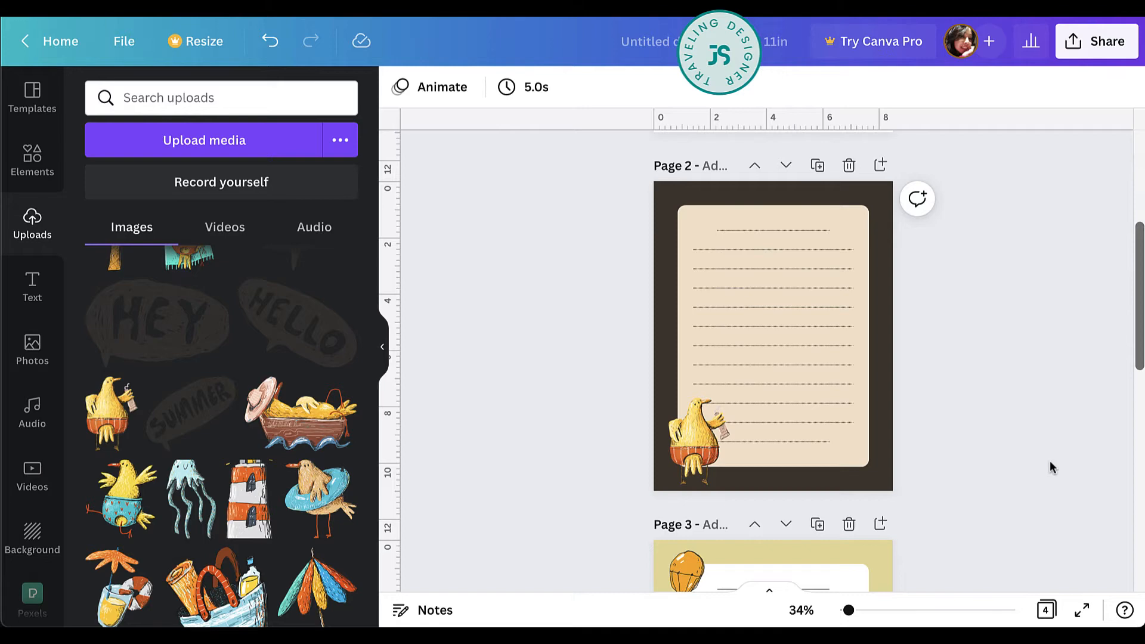
# Tilt the chick with the drink on page 2 slightly by rotating it counterclockwise.
pyautogui.click(714, 458)
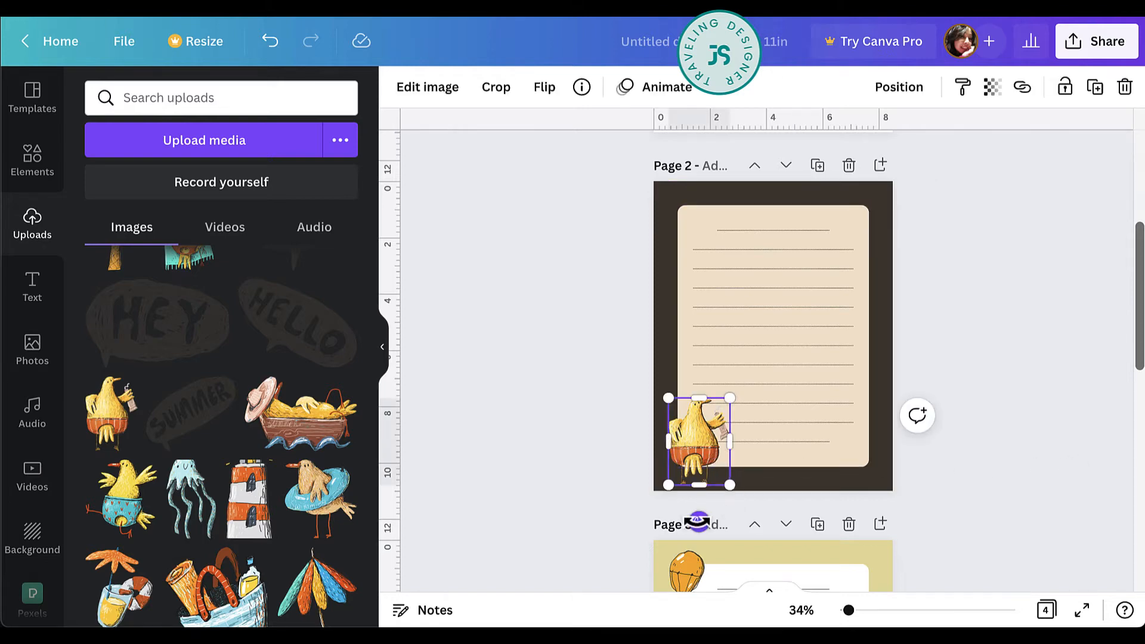
pyautogui.moveTo(698, 522); pyautogui.dragTo(713, 522)
pyautogui.click(992, 417)
# Add page 5 after the last page with a light blue background and the uploaded chick sunbathing on a towel.
pyautogui.scroll(-3, 992, 416)
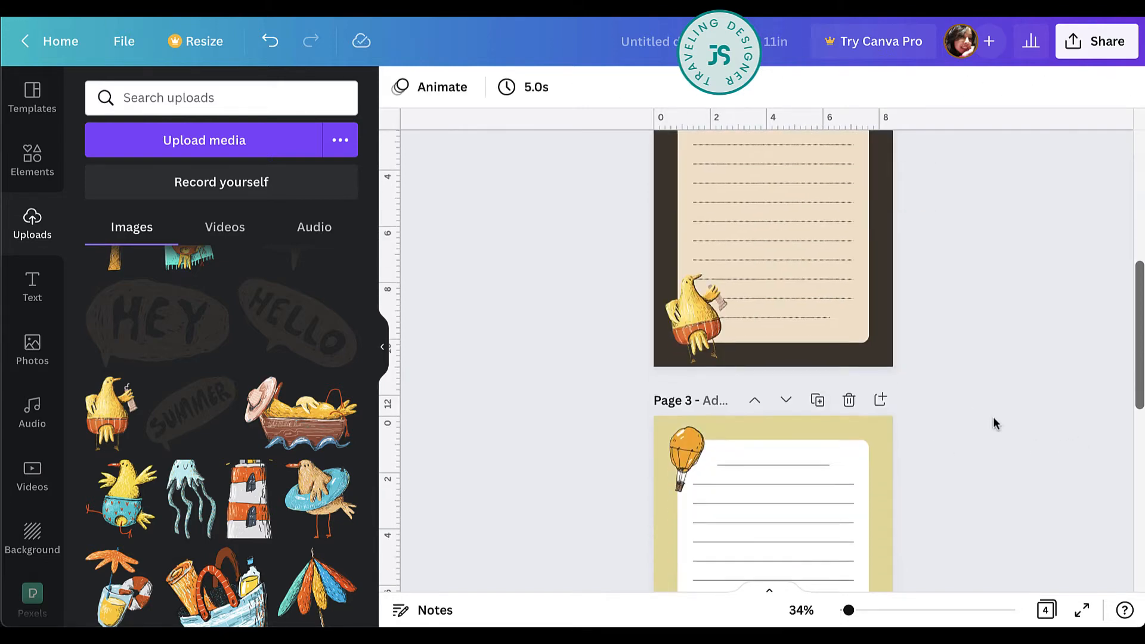
pyautogui.scroll(-10, 993, 422)
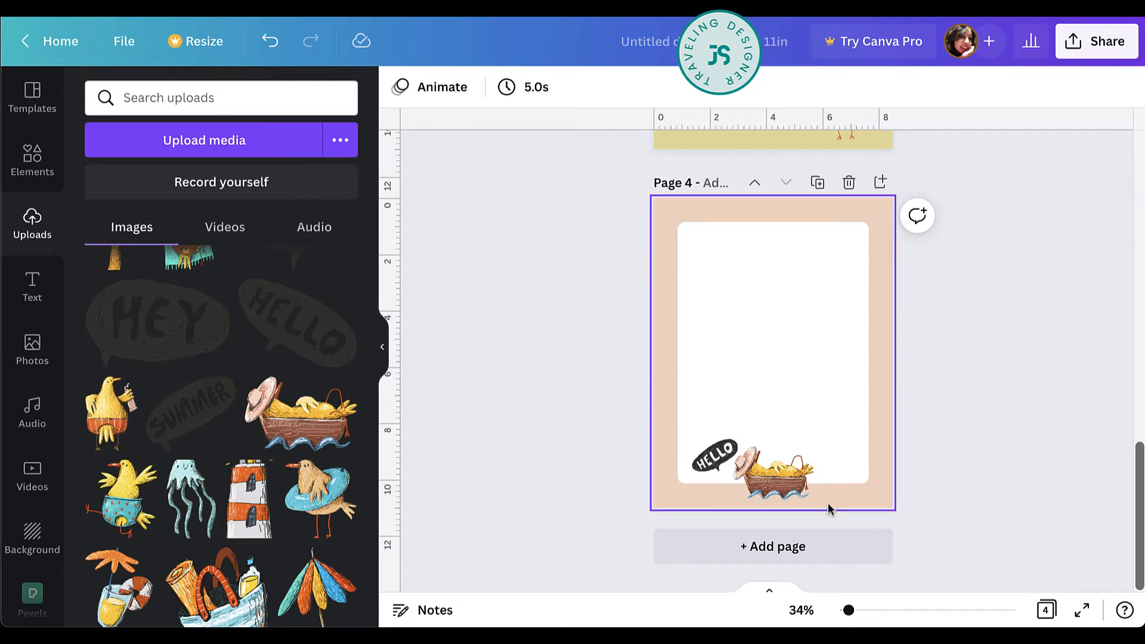
pyautogui.click(818, 544)
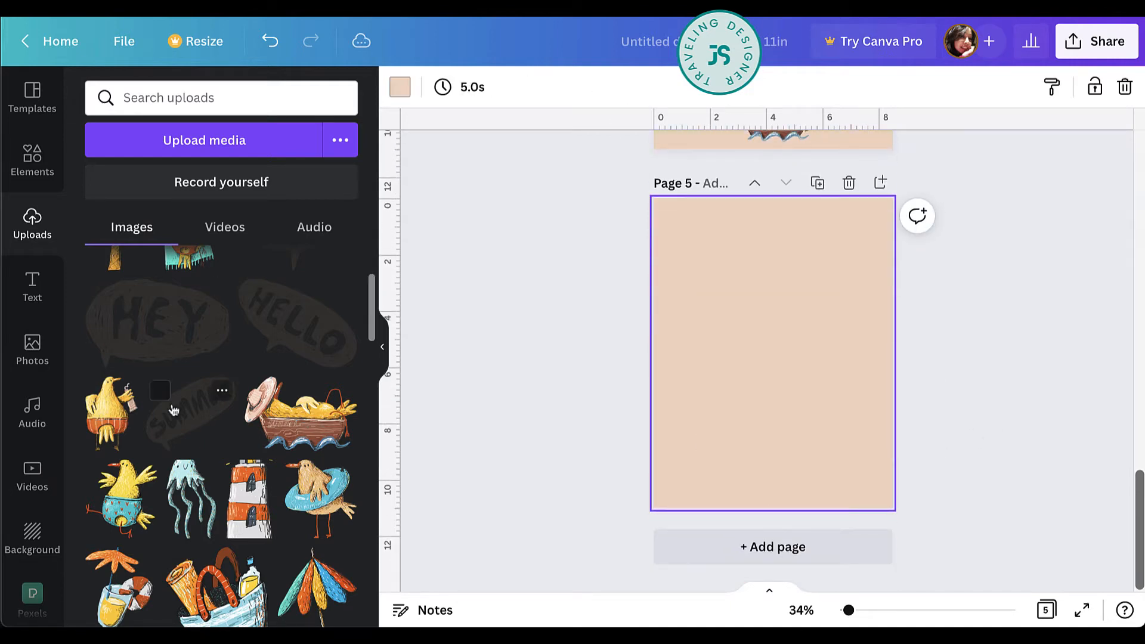
pyautogui.scroll(-2, 173, 411)
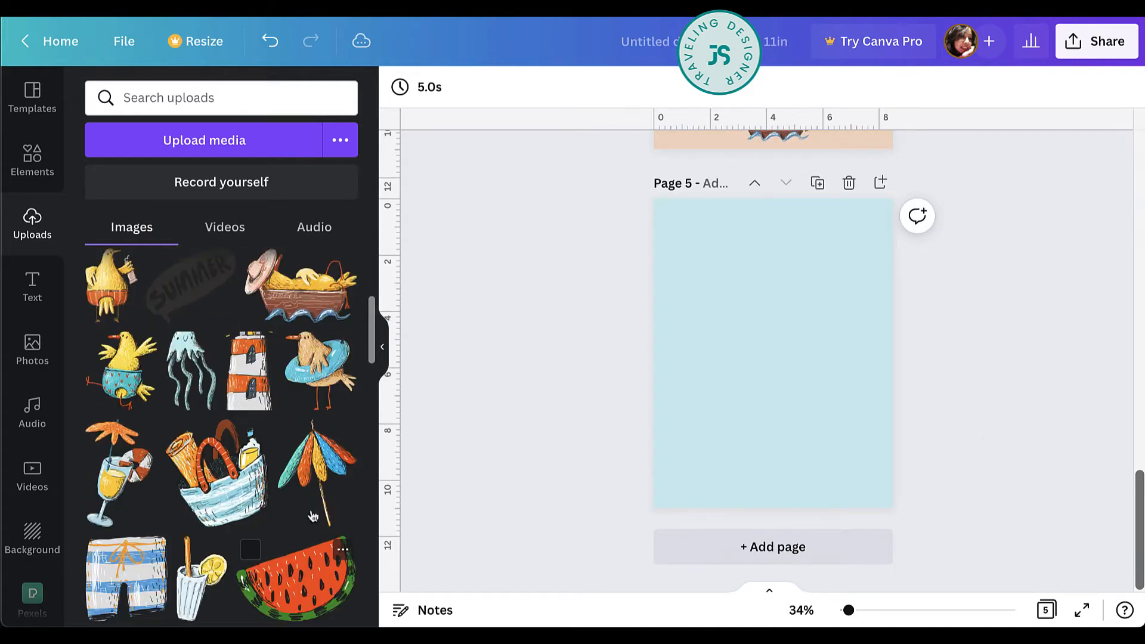
pyautogui.scroll(5, 313, 516)
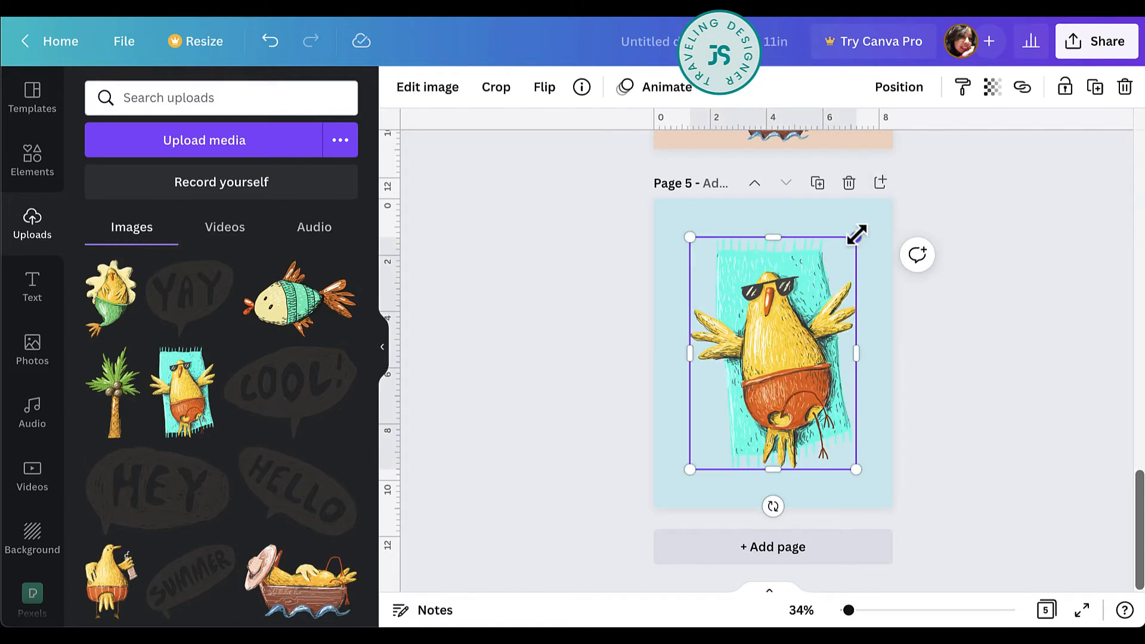
# Enlarge the sunbathing chick to nearly fill page 5, centre it and set its transparency to 28.
pyautogui.moveTo(857, 234); pyautogui.dragTo(880, 203)
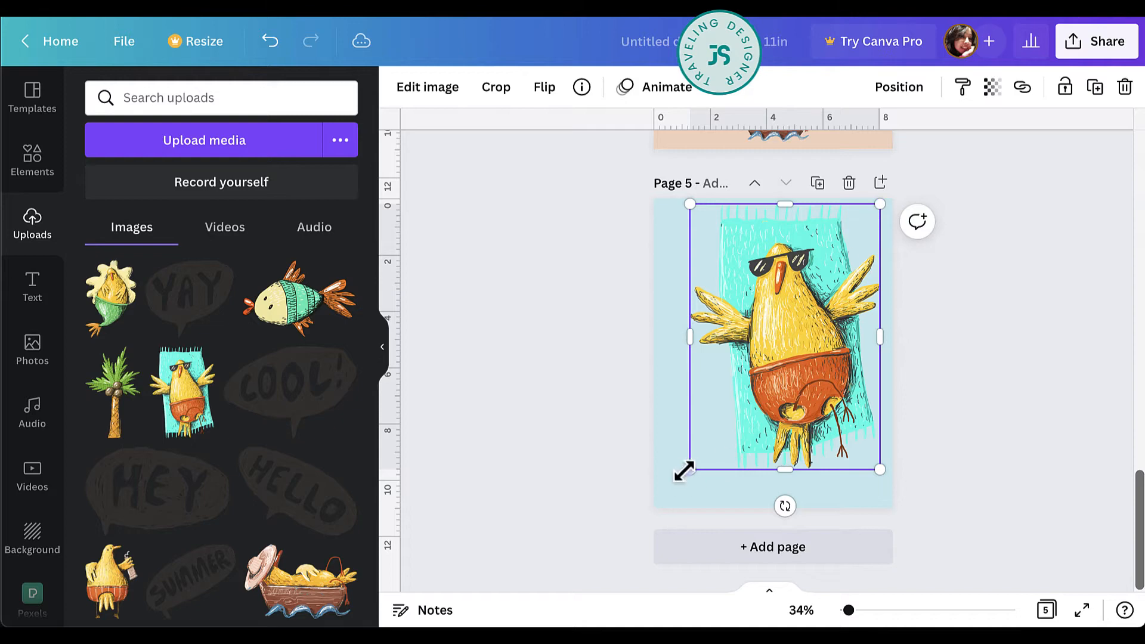
pyautogui.moveTo(684, 471); pyautogui.dragTo(677, 487)
pyautogui.moveTo(816, 403); pyautogui.dragTo(806, 412)
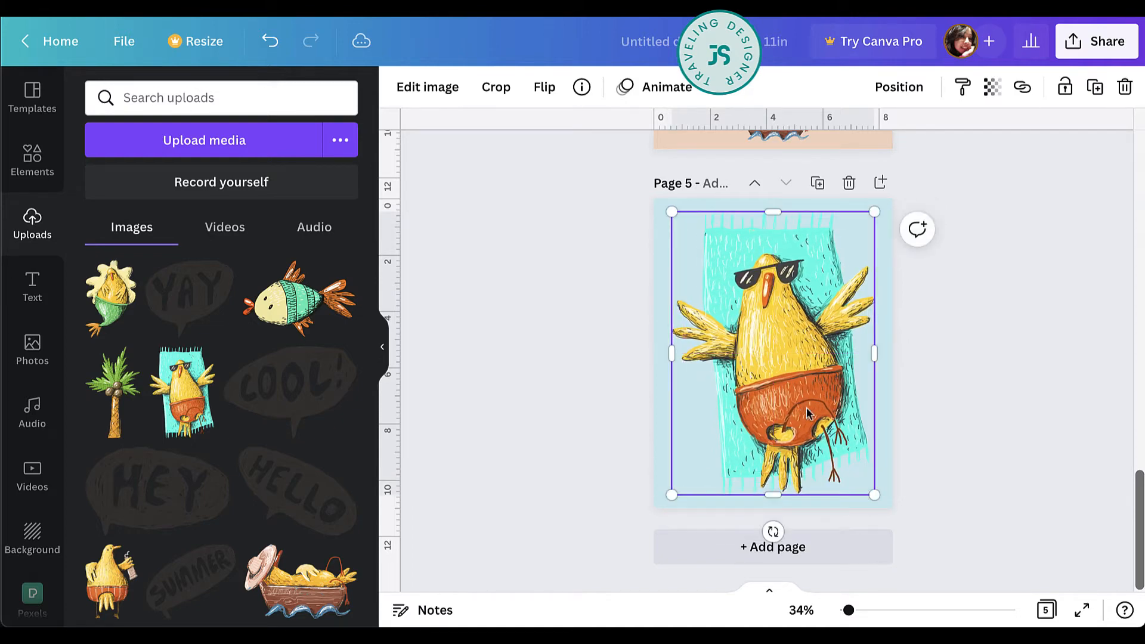
pyautogui.click(993, 88)
pyautogui.moveTo(984, 157); pyautogui.dragTo(859, 161)
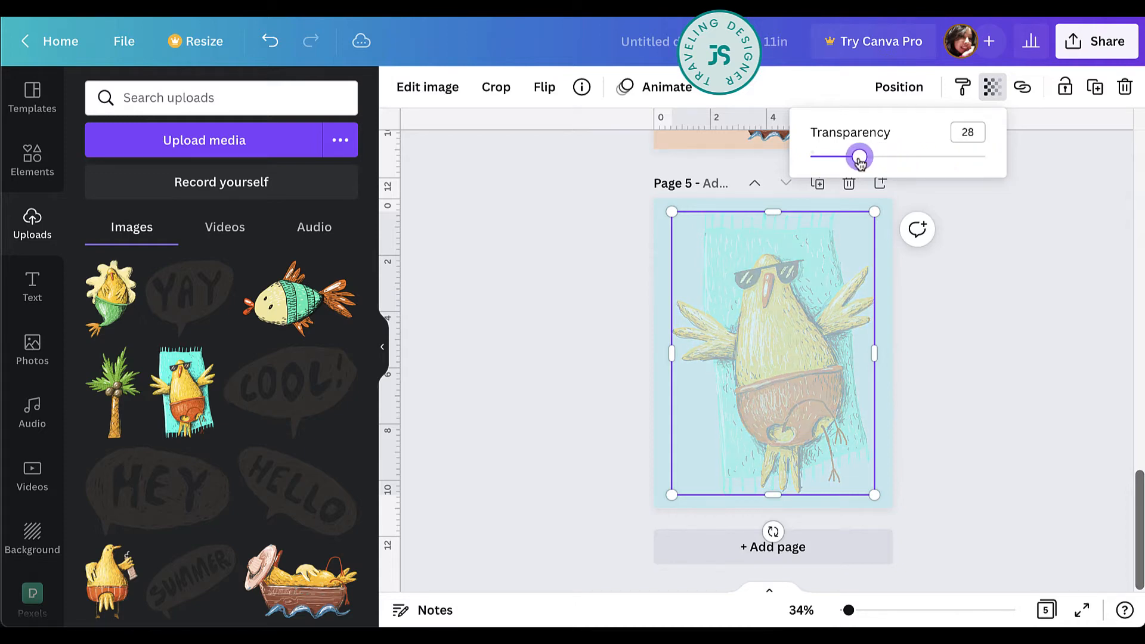
# Change the background of page 5 to white.
pyautogui.click(886, 242)
pyautogui.click(410, 89)
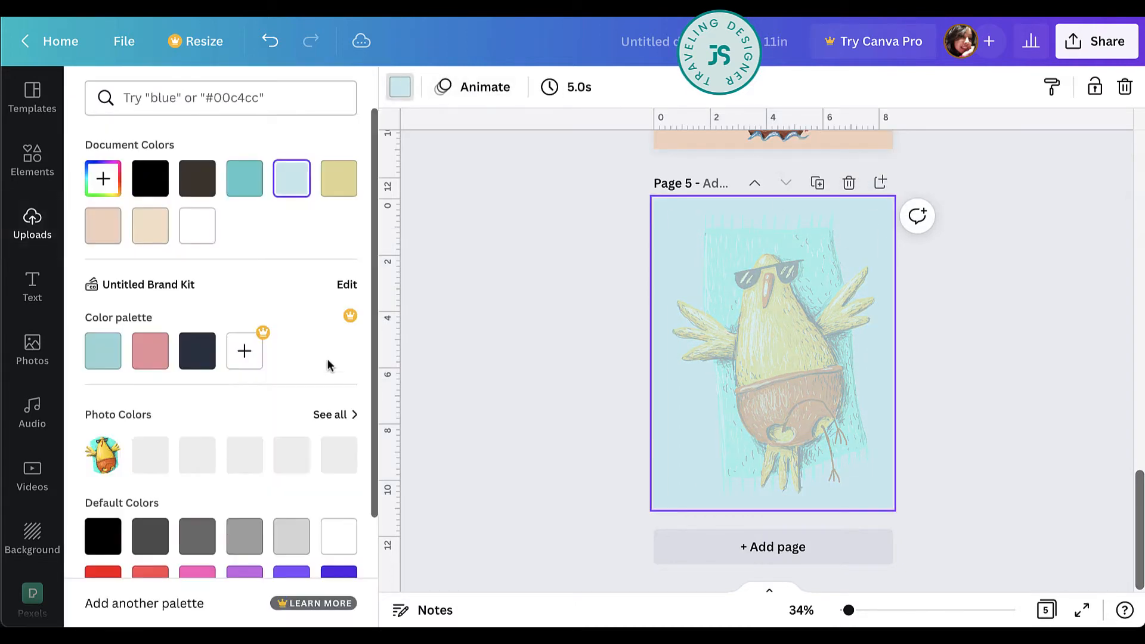
pyautogui.click(197, 225)
pyautogui.scroll(12, 1019, 420)
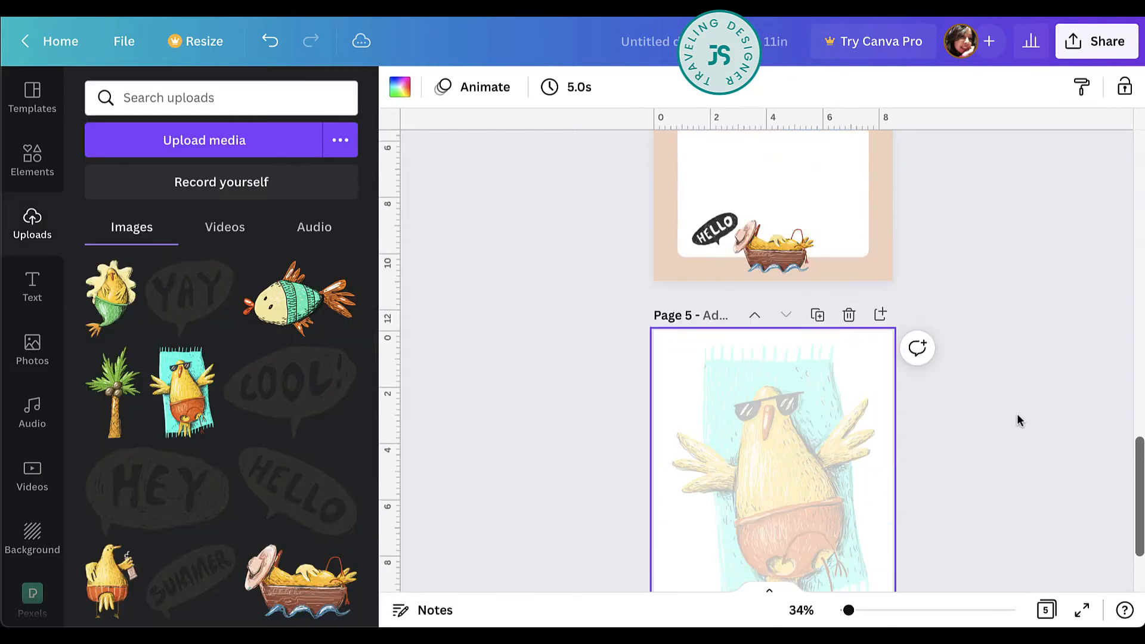
# Copy the group of grey writing lines from page 3 and paste it over the faded sunbathing chick on page 5.
pyautogui.click(840, 375)
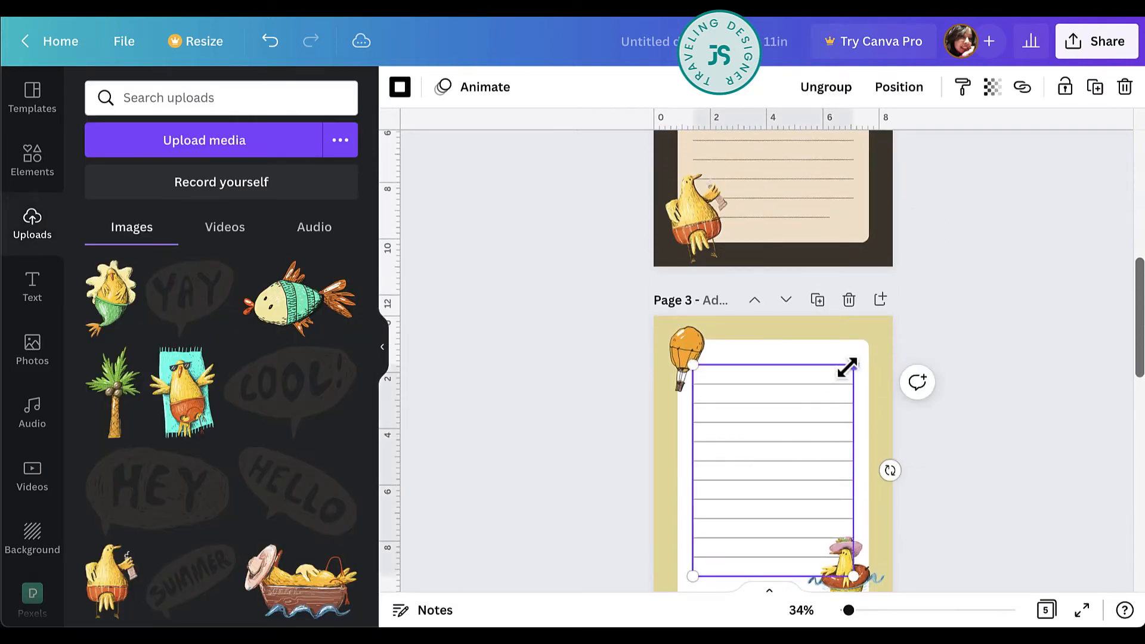
pyautogui.scroll(-10, 944, 369)
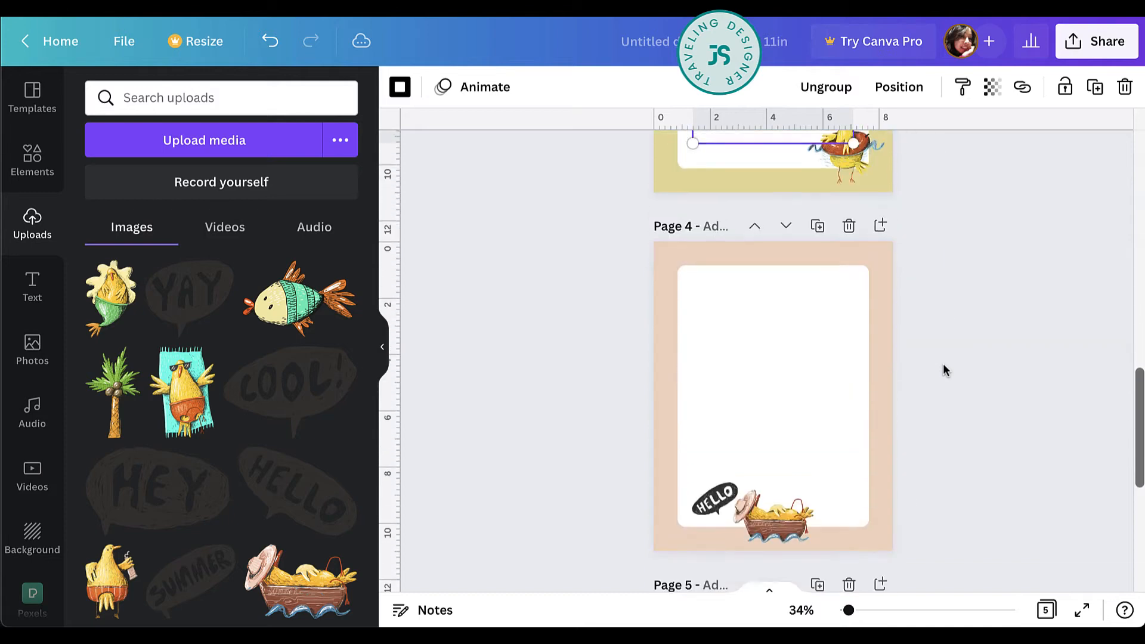
pyautogui.hotkey('ctrl', 'v')
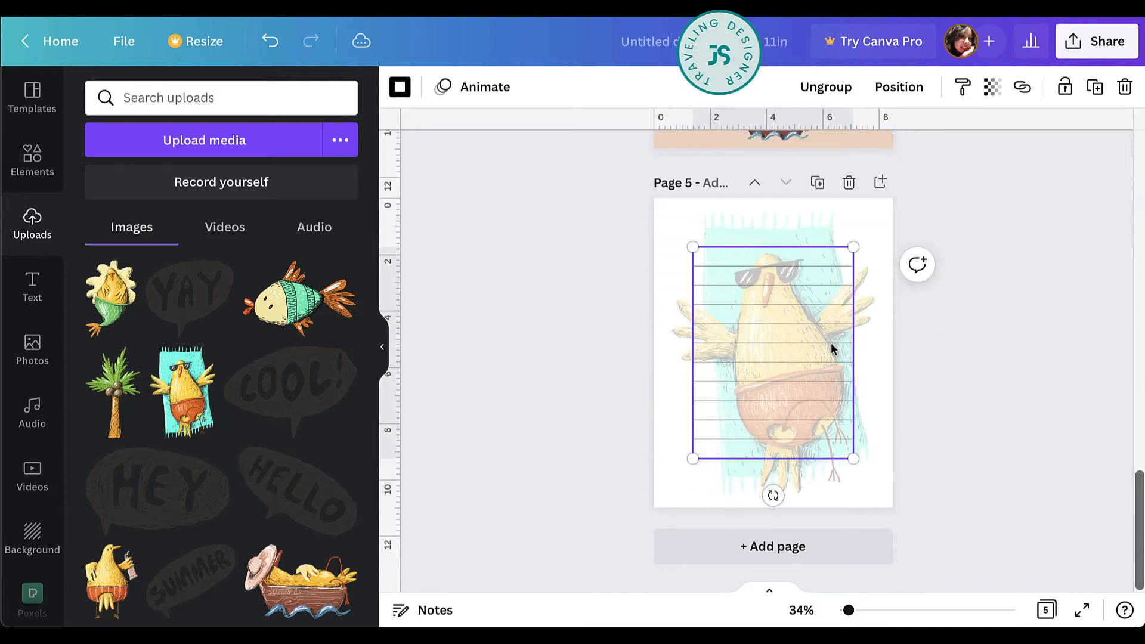
pyautogui.click(815, 343)
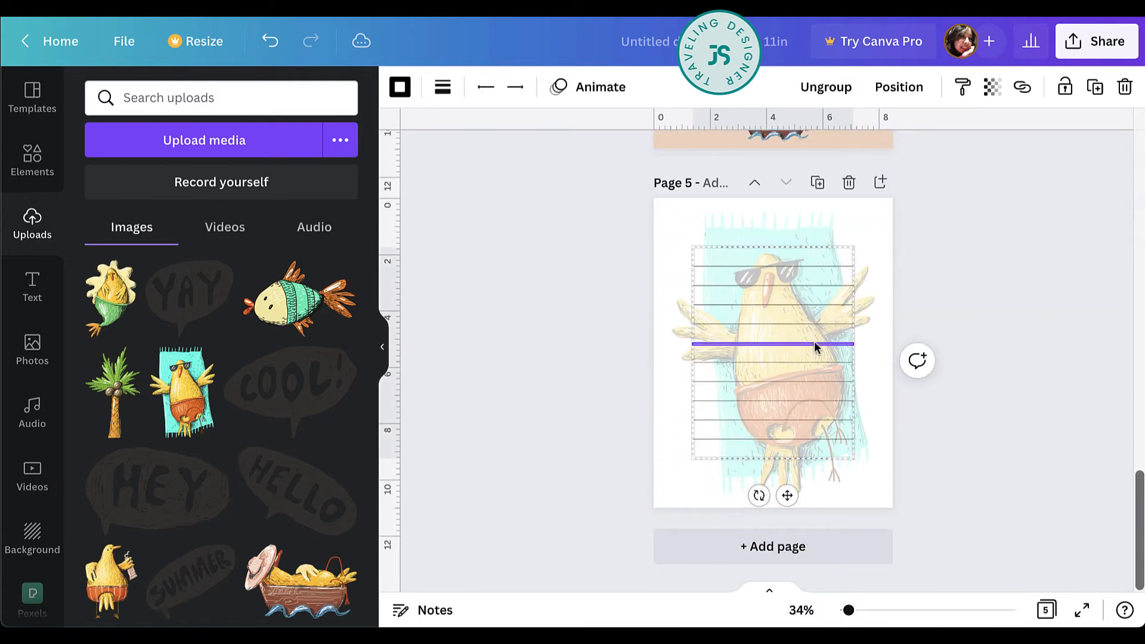
pyautogui.moveTo(814, 342)
pyautogui.mouseDown()
pyautogui.moveTo(815, 358)
pyautogui.moveTo(815, 340)
pyautogui.mouseUp()
pyautogui.click(954, 410)
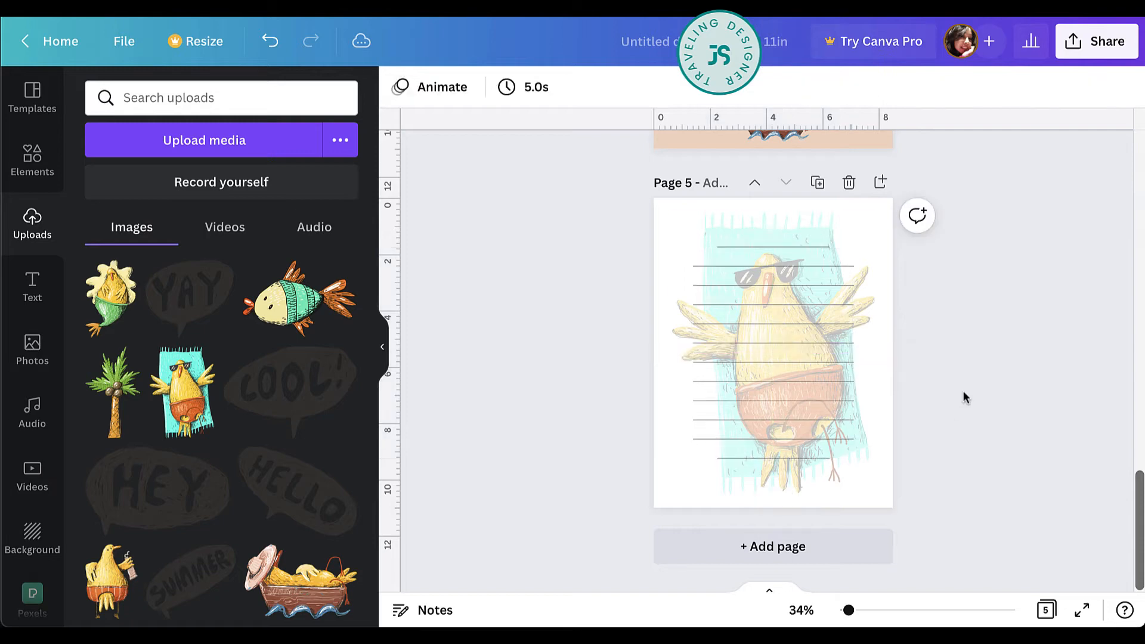
# Review the stationery pages from page 5 back to page 1, checking the lines, backgrounds and graphics on each.
pyautogui.scroll(1, 993, 354)
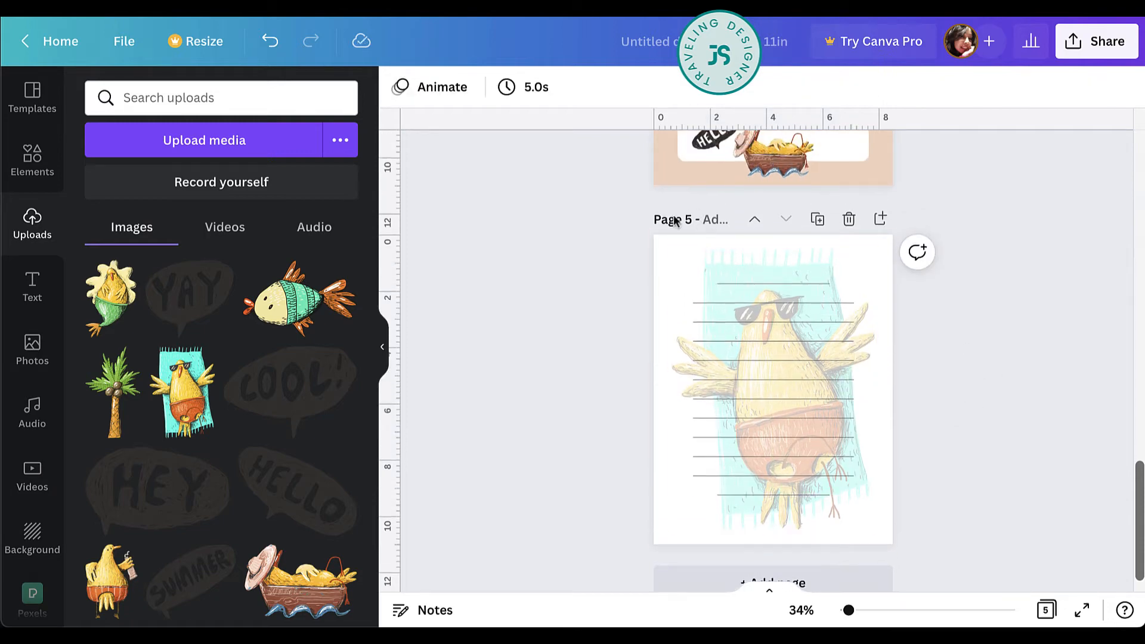
pyautogui.scroll(-4, 1120, 312)
pyautogui.scroll(3, 1120, 312)
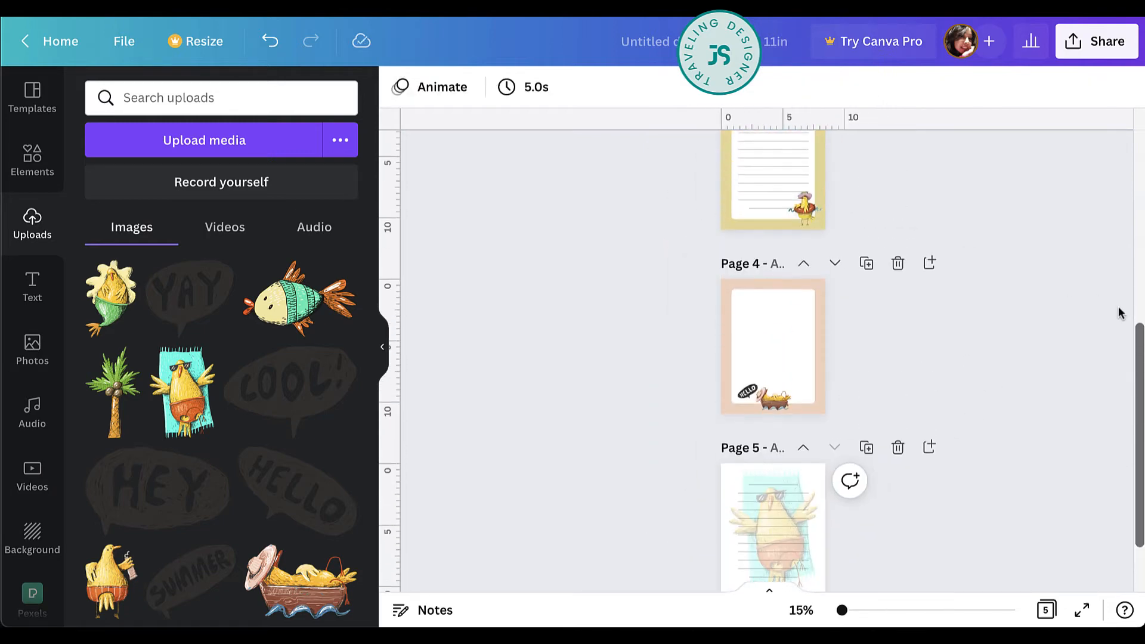
pyautogui.scroll(6, 1120, 312)
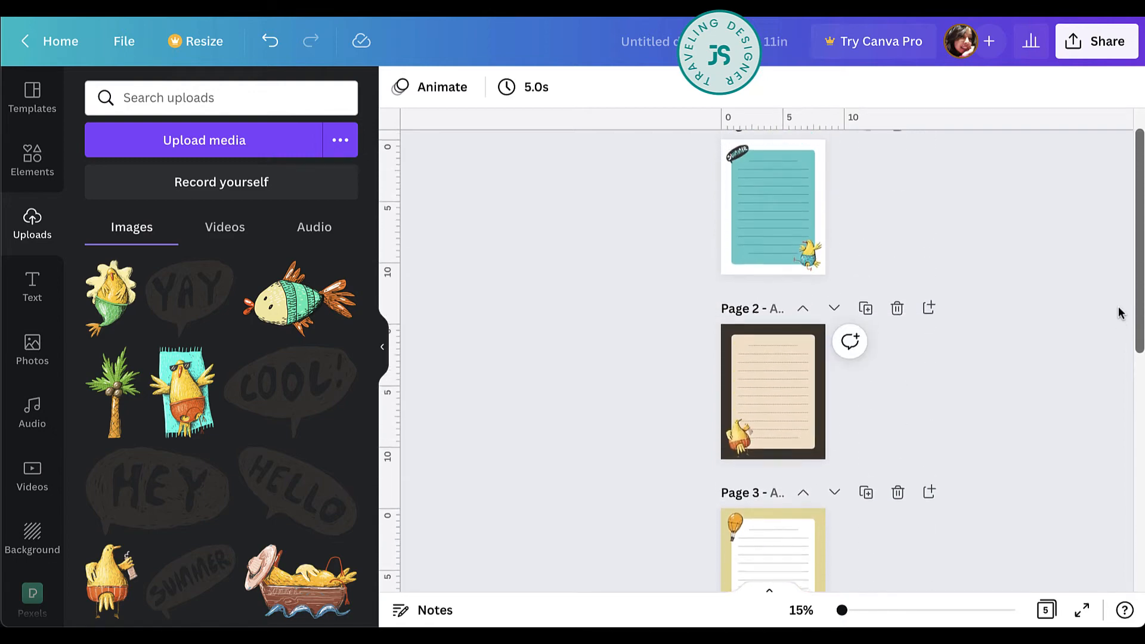
pyautogui.scroll(3, 952, 323)
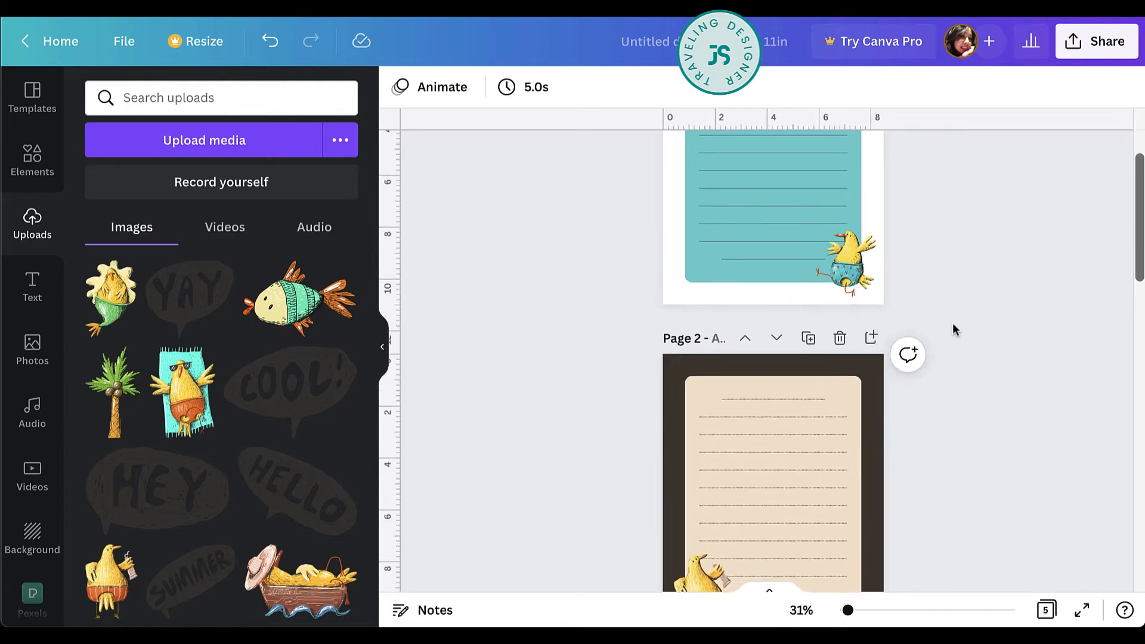
pyautogui.scroll(3, 953, 323)
pyautogui.scroll(3, 954, 325)
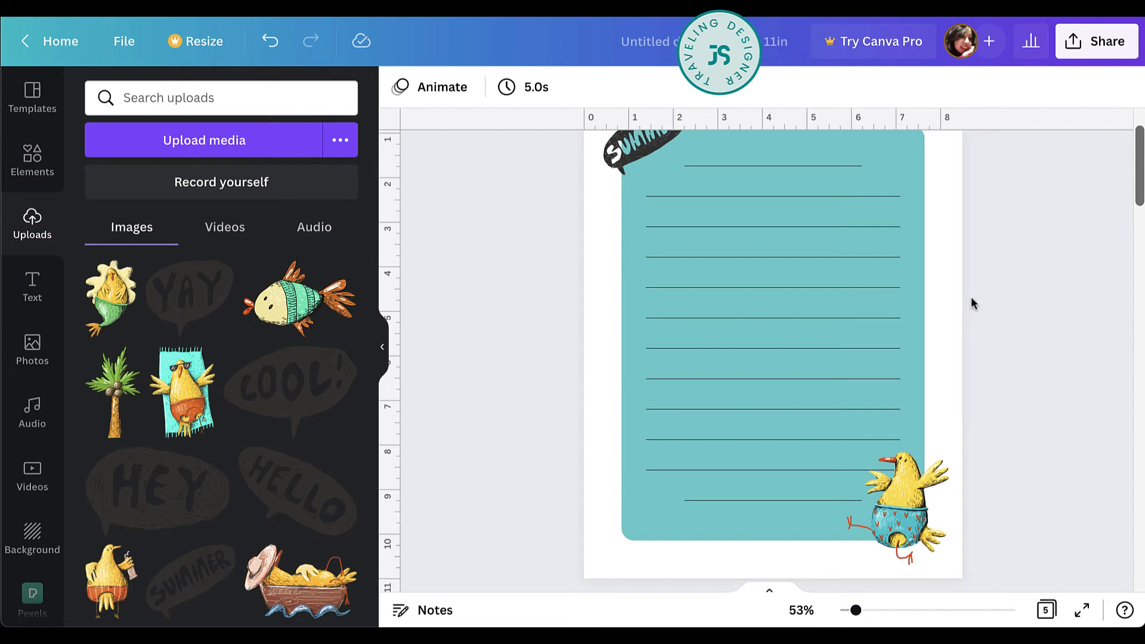
pyautogui.scroll(-4, 982, 288)
pyautogui.scroll(-5, 981, 289)
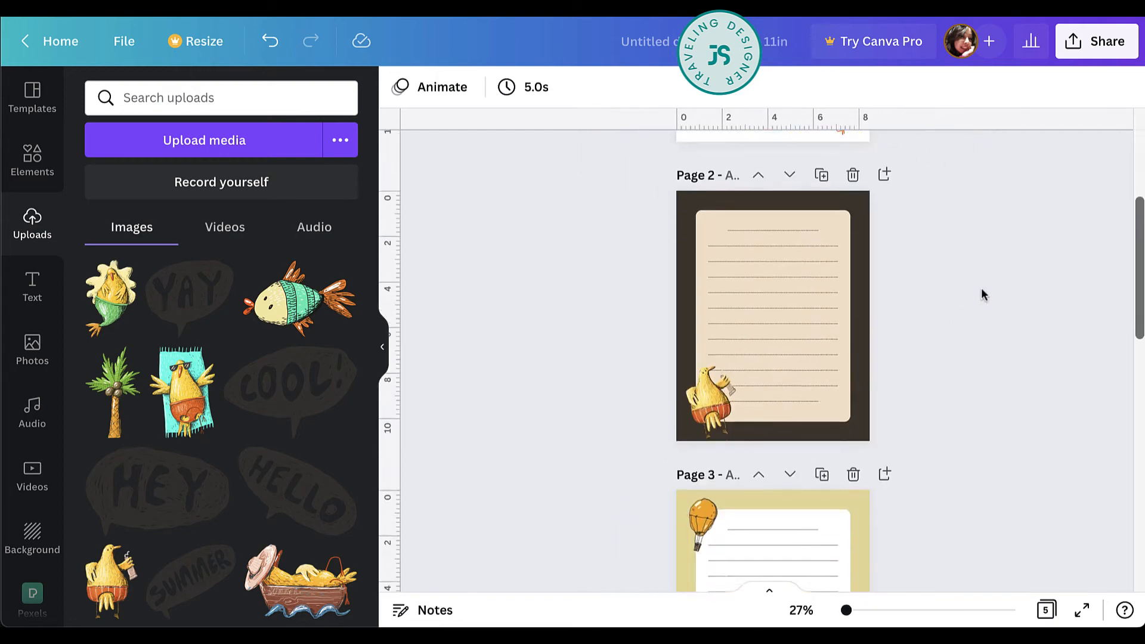
pyautogui.scroll(-5, 981, 289)
pyautogui.scroll(6, 982, 292)
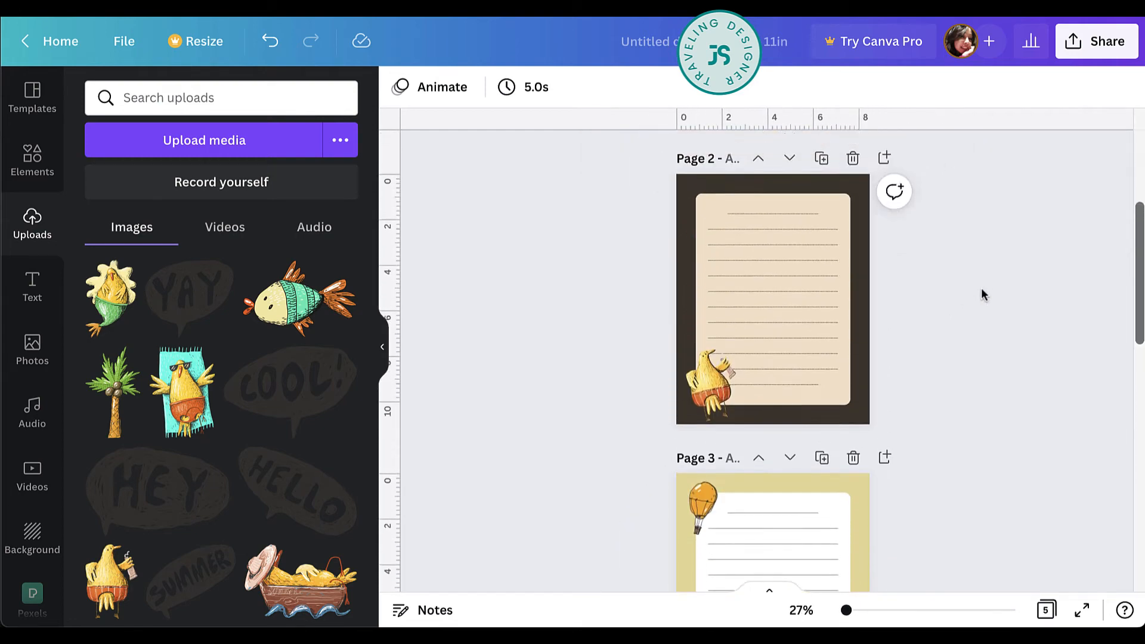
pyautogui.scroll(-2, 389, 465)
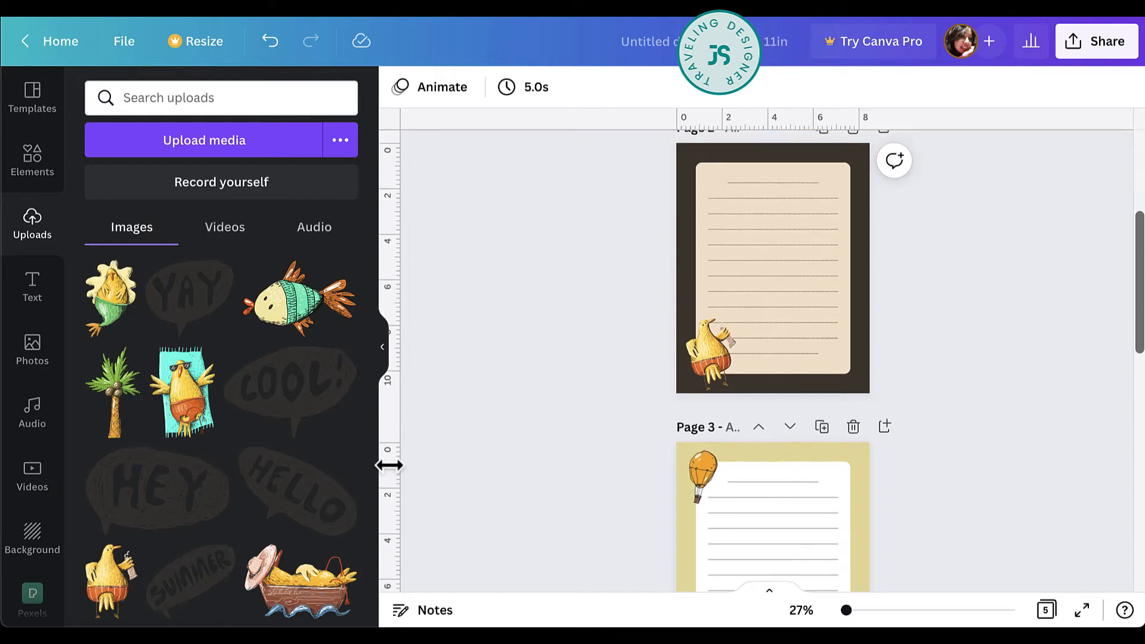
# Add the uploaded HEY speech bubble to the middle of page 2 and set its transparency to 14.
pyautogui.click(124, 520)
pyautogui.scroll(3, 1101, 183)
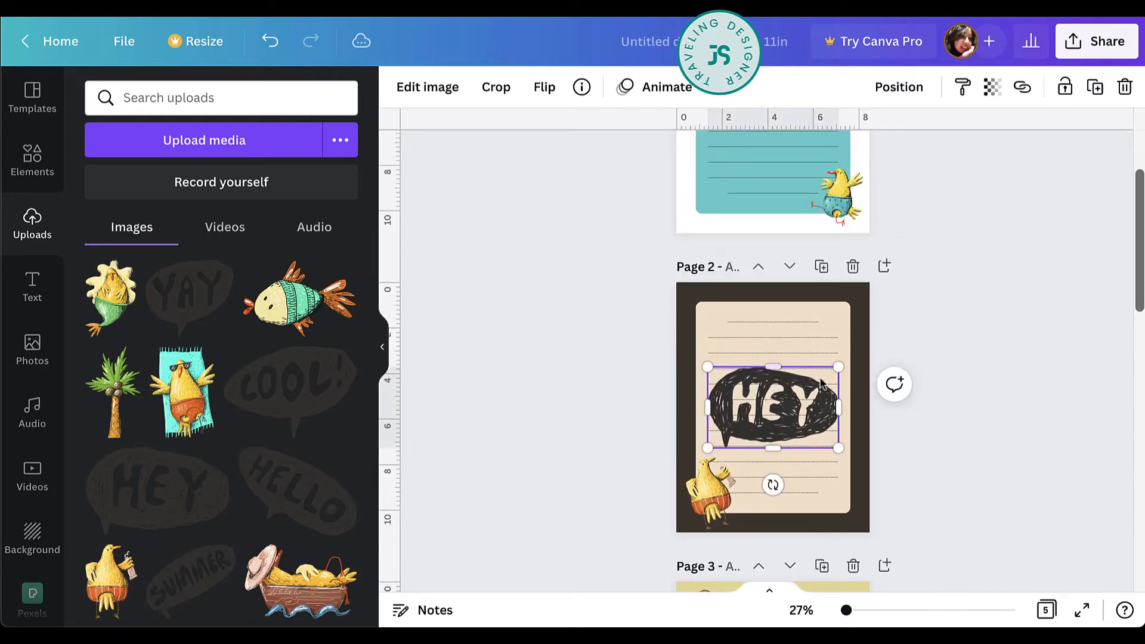
pyautogui.click(991, 87)
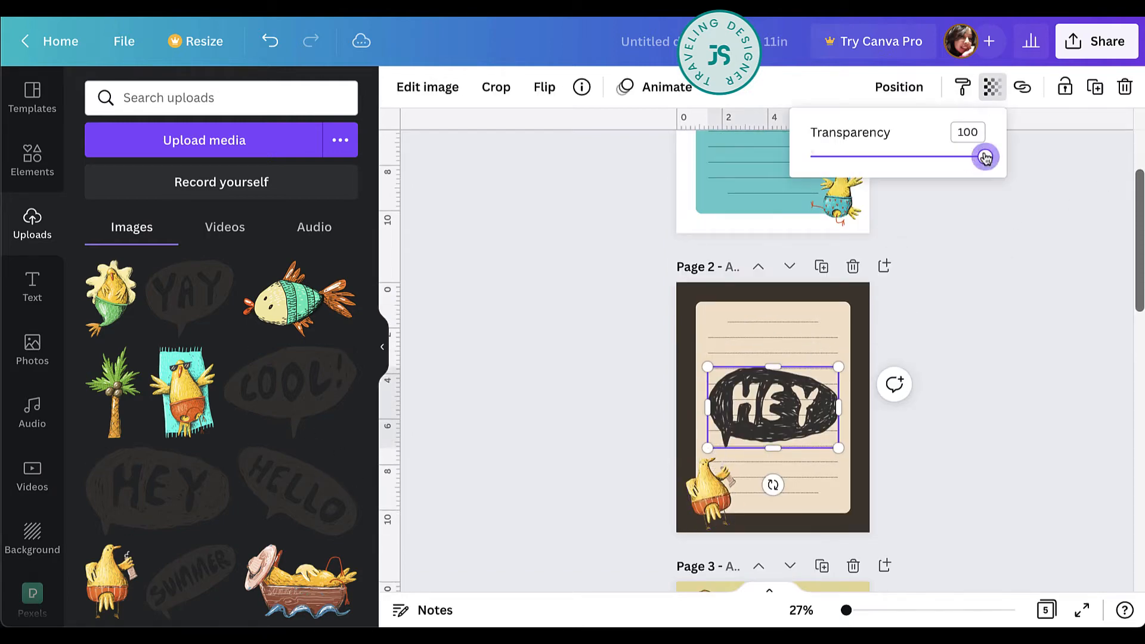
pyautogui.moveTo(985, 157); pyautogui.dragTo(835, 160)
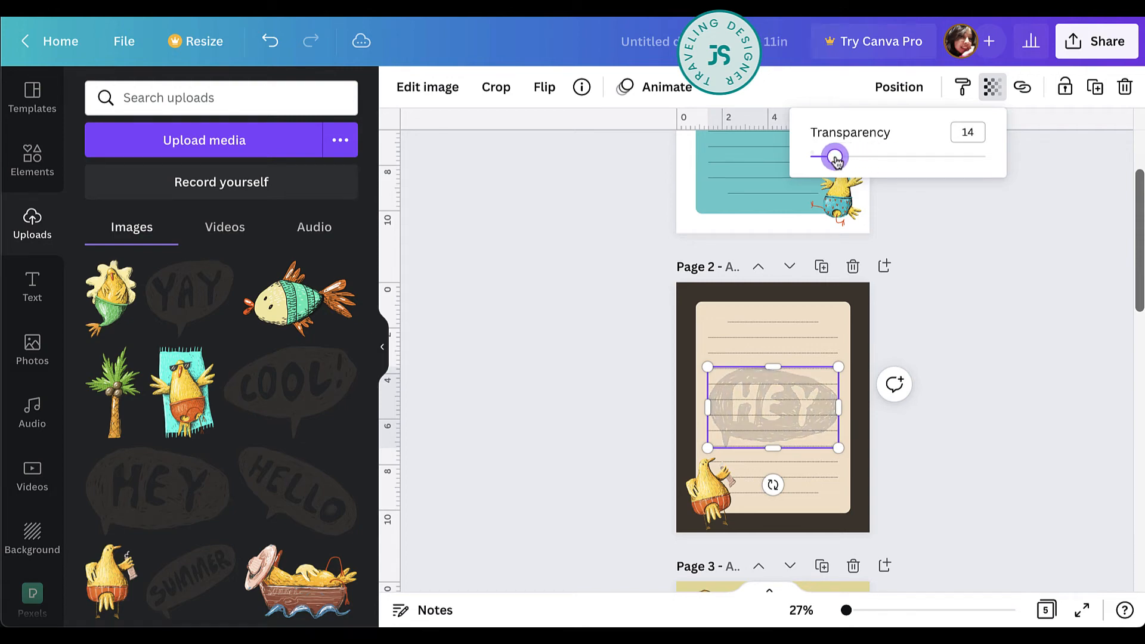
pyautogui.click(1019, 502)
pyautogui.scroll(-2, 922, 498)
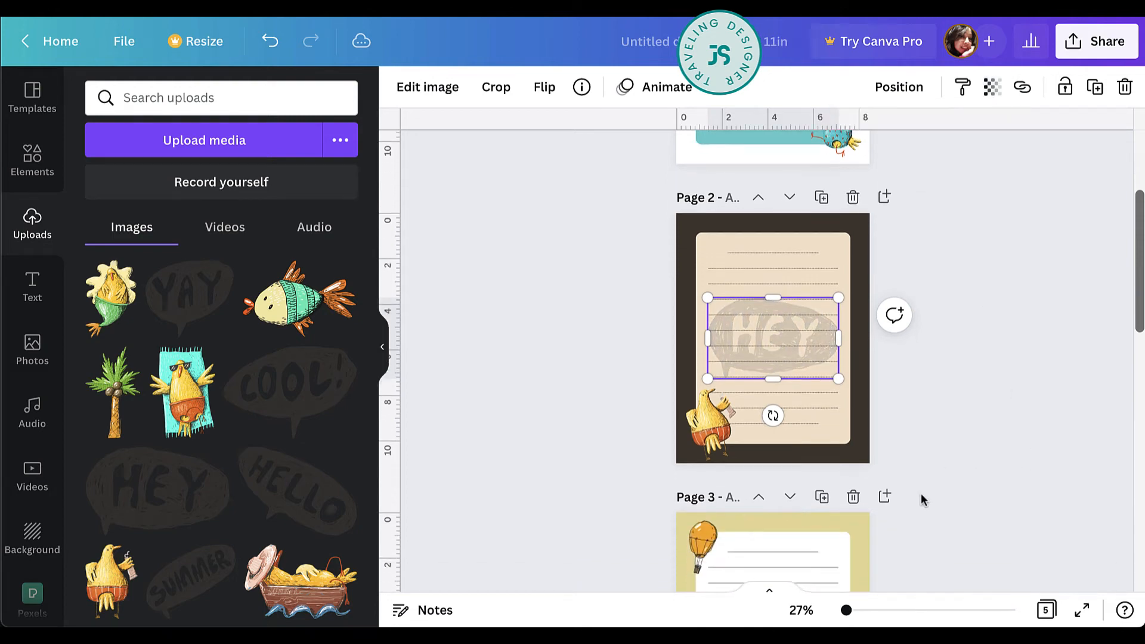
pyautogui.click(920, 492)
# Download all five stationery pages with PDF Print as the file type.
pyautogui.scroll(-3, 858, 429)
pyautogui.scroll(-5, 849, 411)
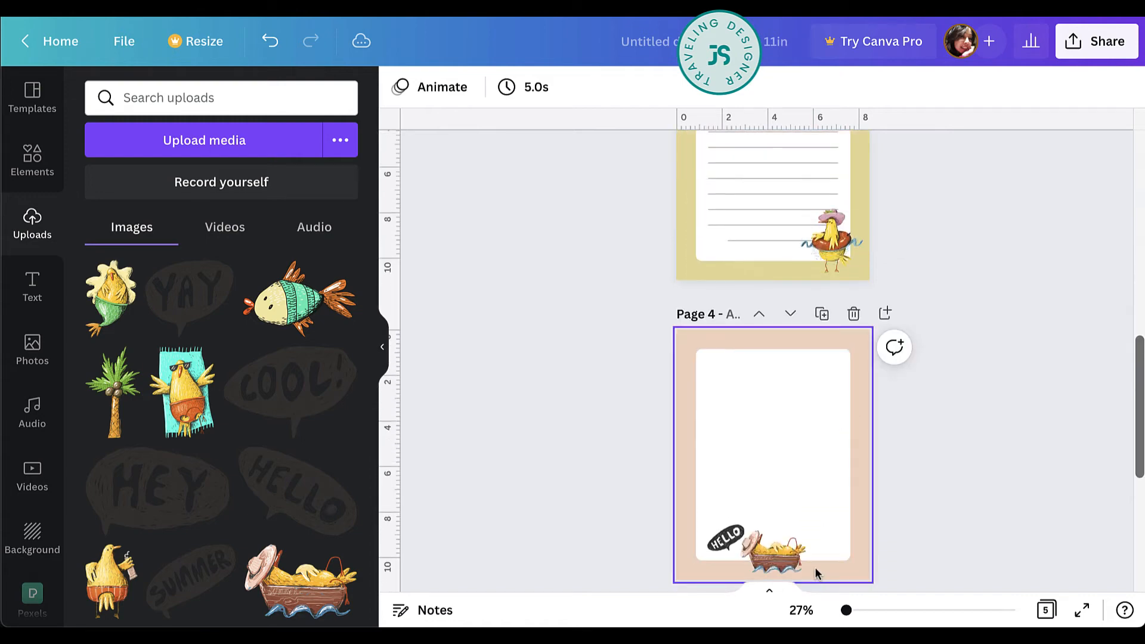
pyautogui.scroll(-5, 815, 567)
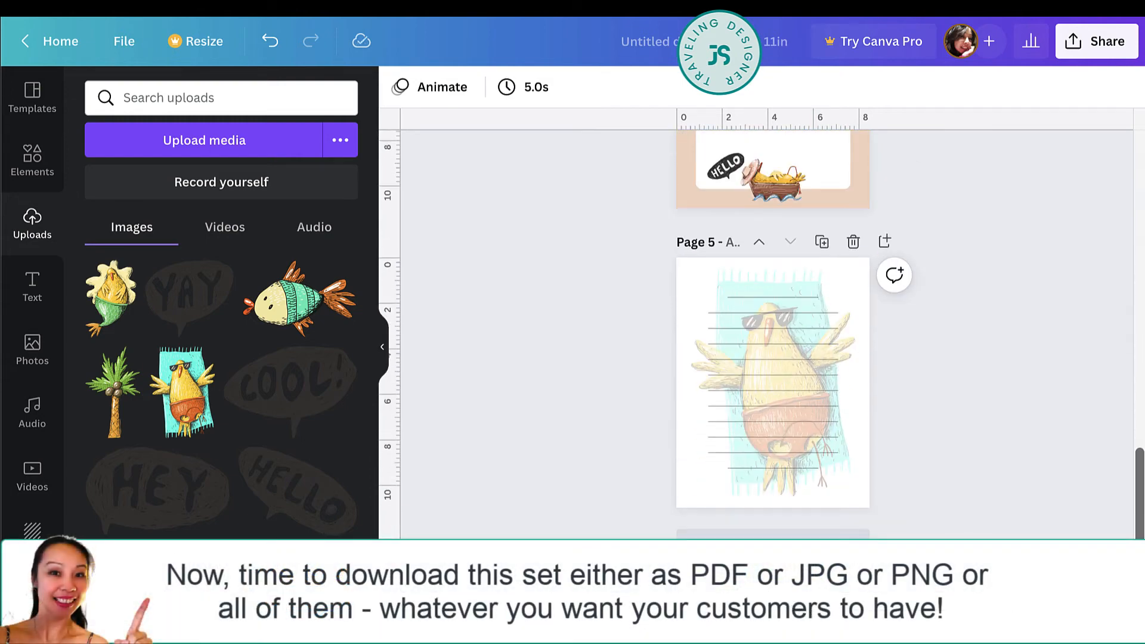
pyautogui.scroll(3, 773, 334)
pyautogui.click(1071, 49)
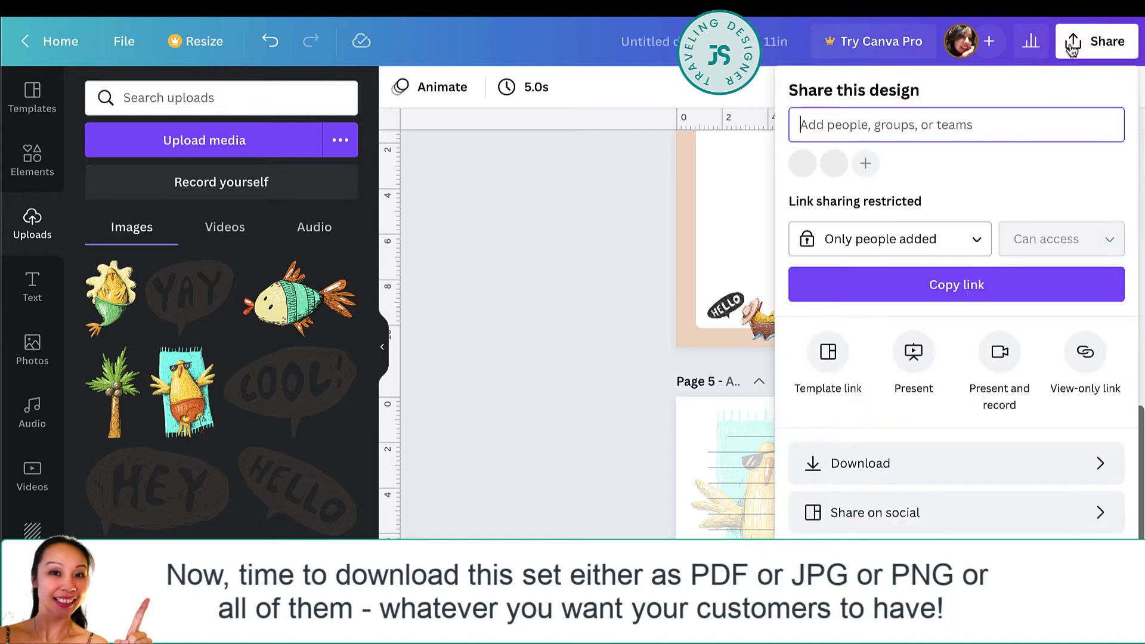
pyautogui.click(945, 471)
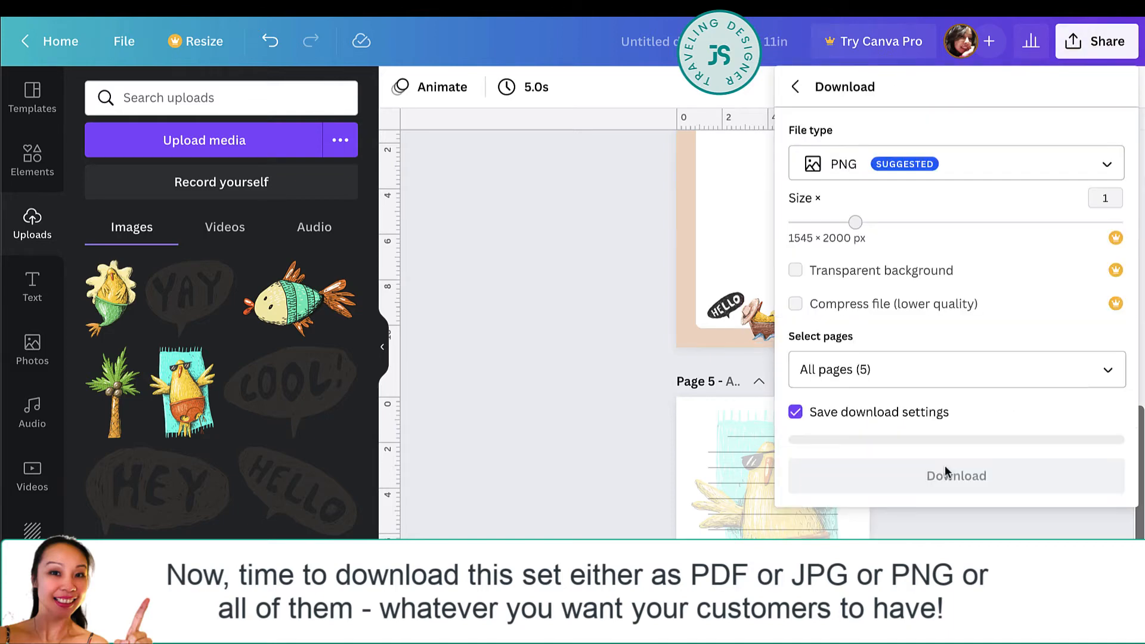
pyautogui.click(1104, 164)
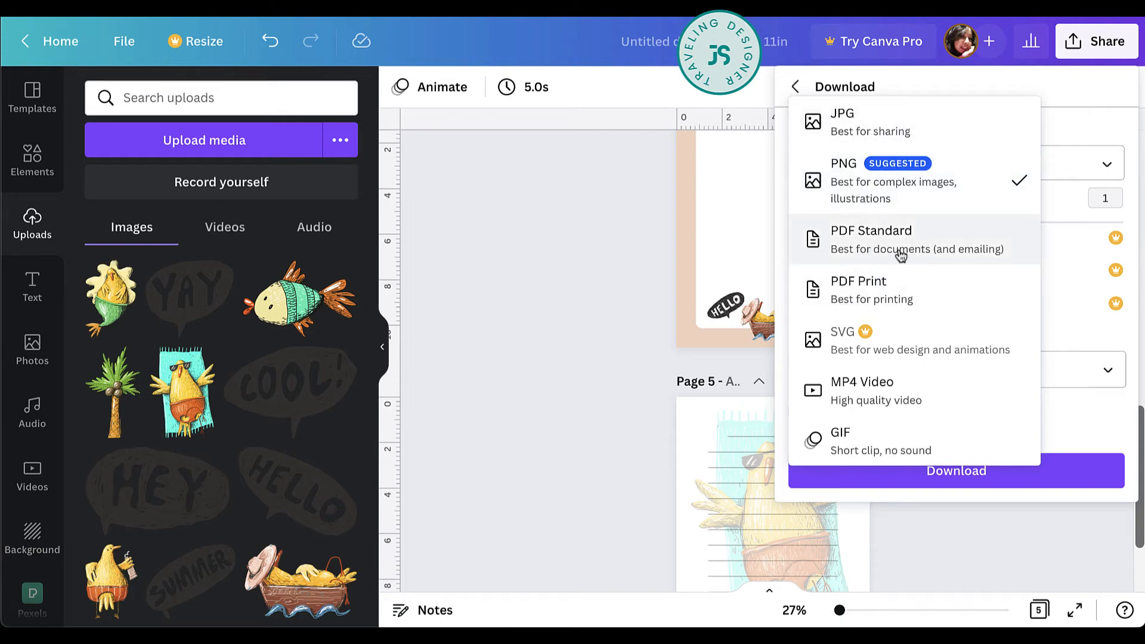
pyautogui.click(952, 296)
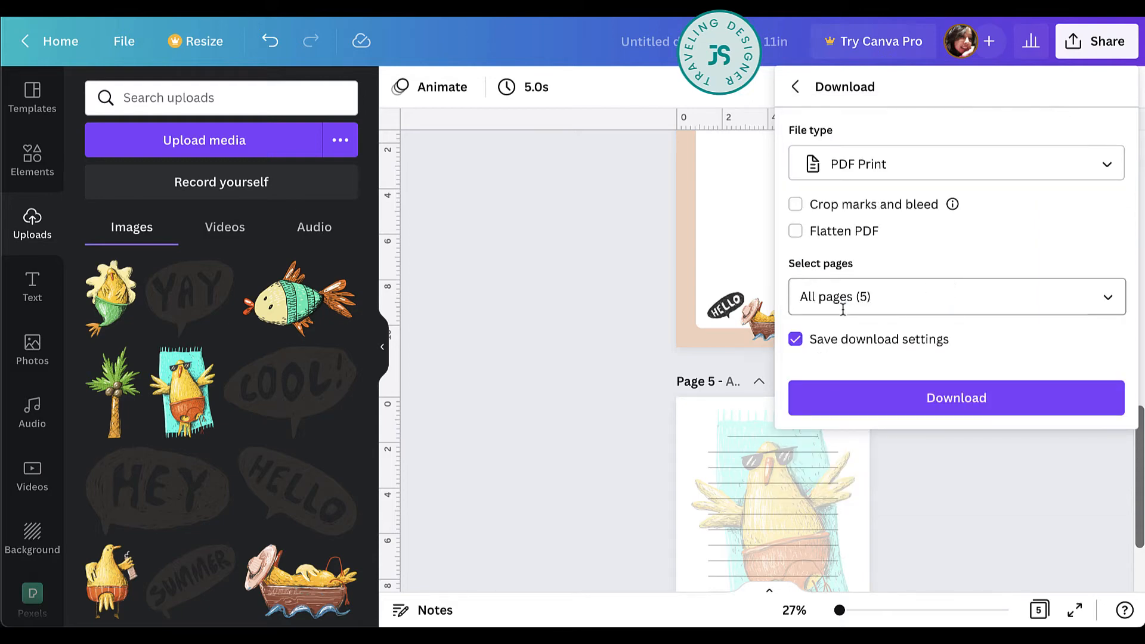
pyautogui.click(1008, 396)
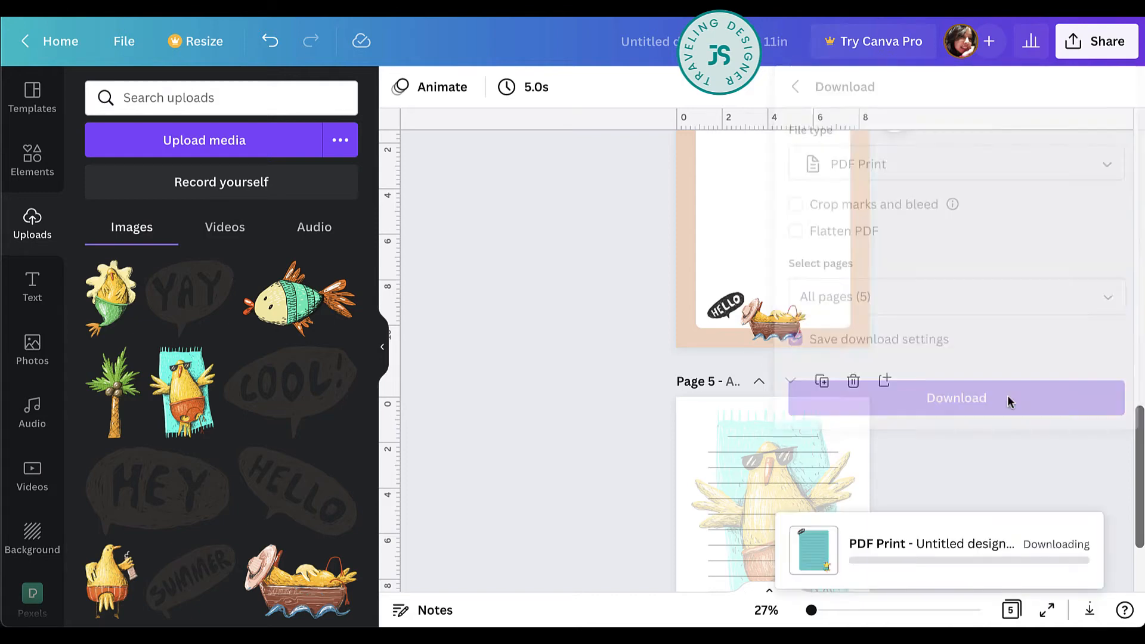
# Download all five stationery pages again with JPG as the file type.
pyautogui.click(1096, 45)
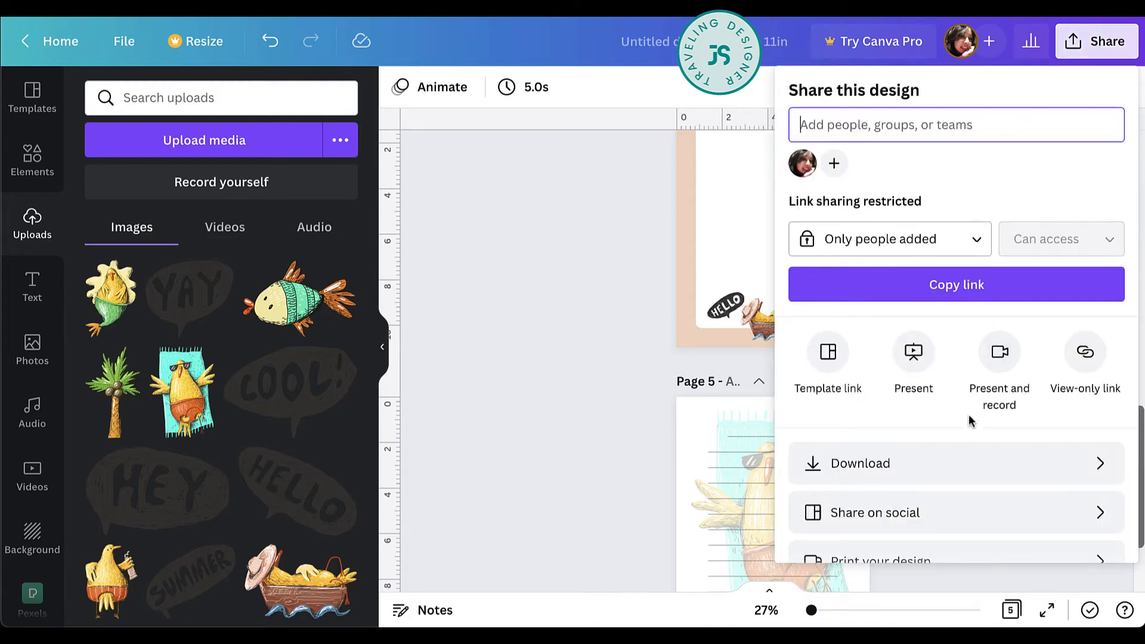
pyautogui.click(957, 459)
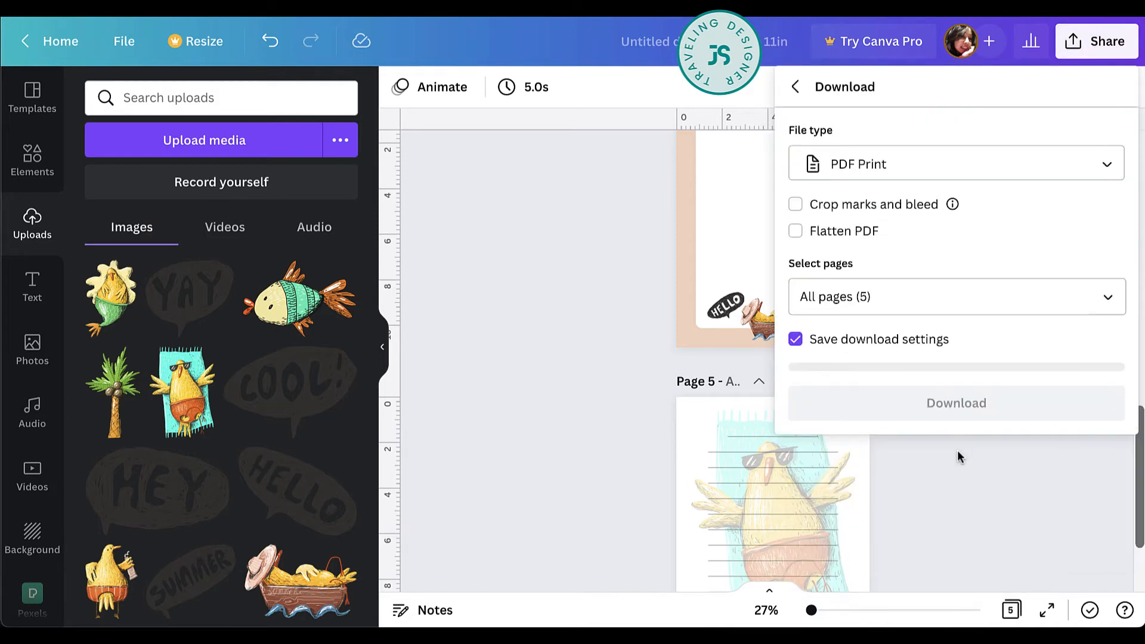
pyautogui.click(1012, 153)
pyautogui.click(869, 63)
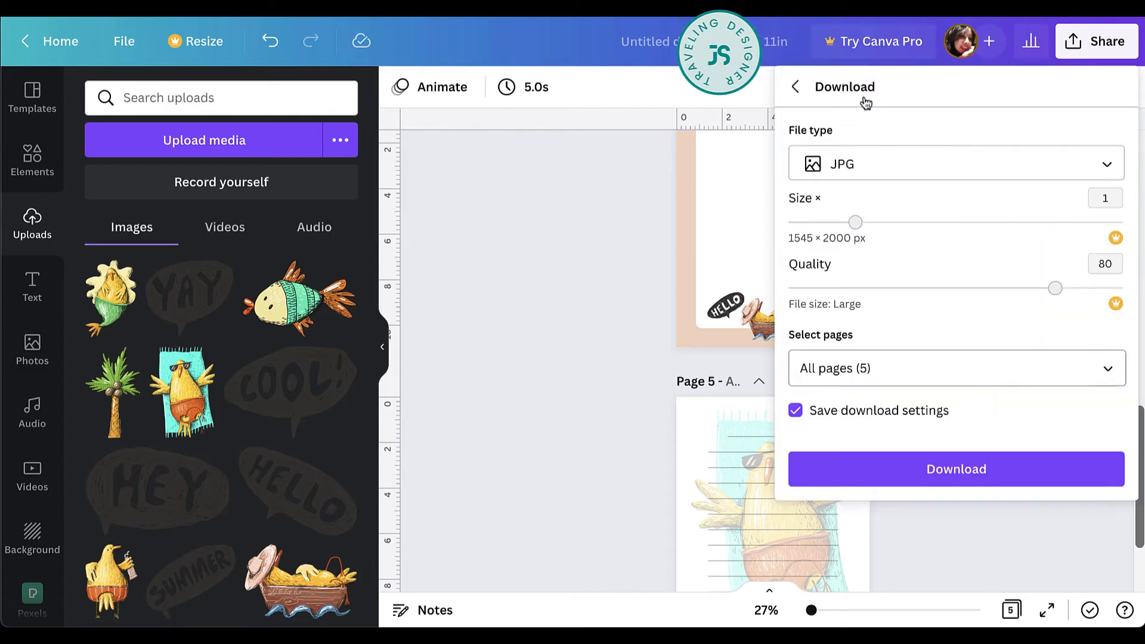
pyautogui.click(984, 471)
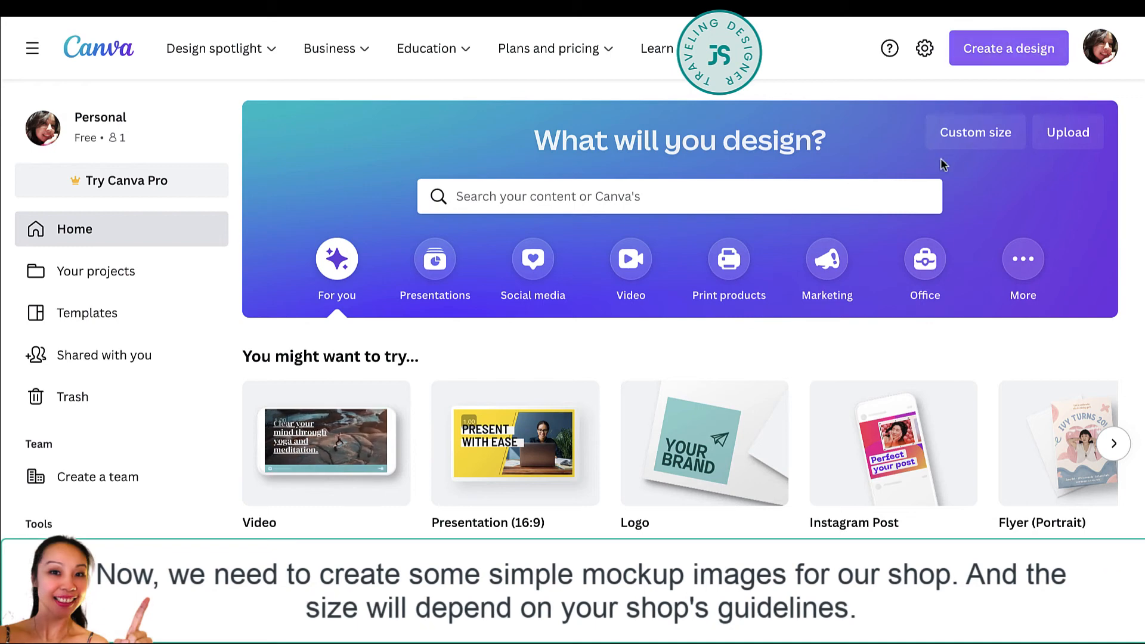
# Create a custom 2000 x 2000 px design for the mockup and search the Pexels photos for "desktop".
pyautogui.click(978, 140)
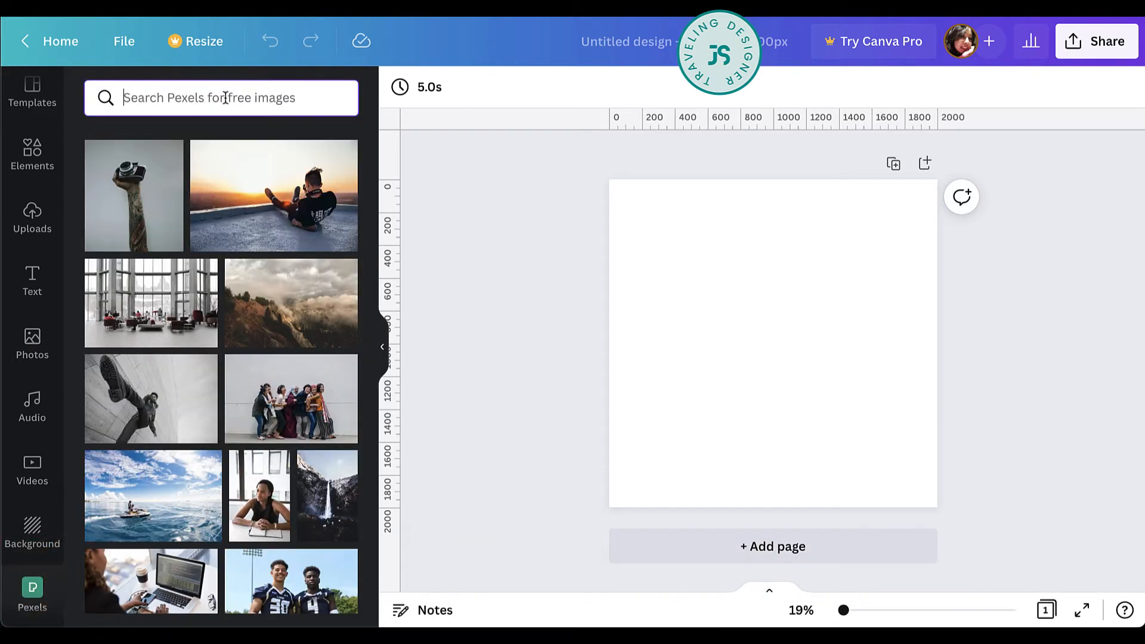
pyautogui.click(225, 97)
pyautogui.write('desktoop')
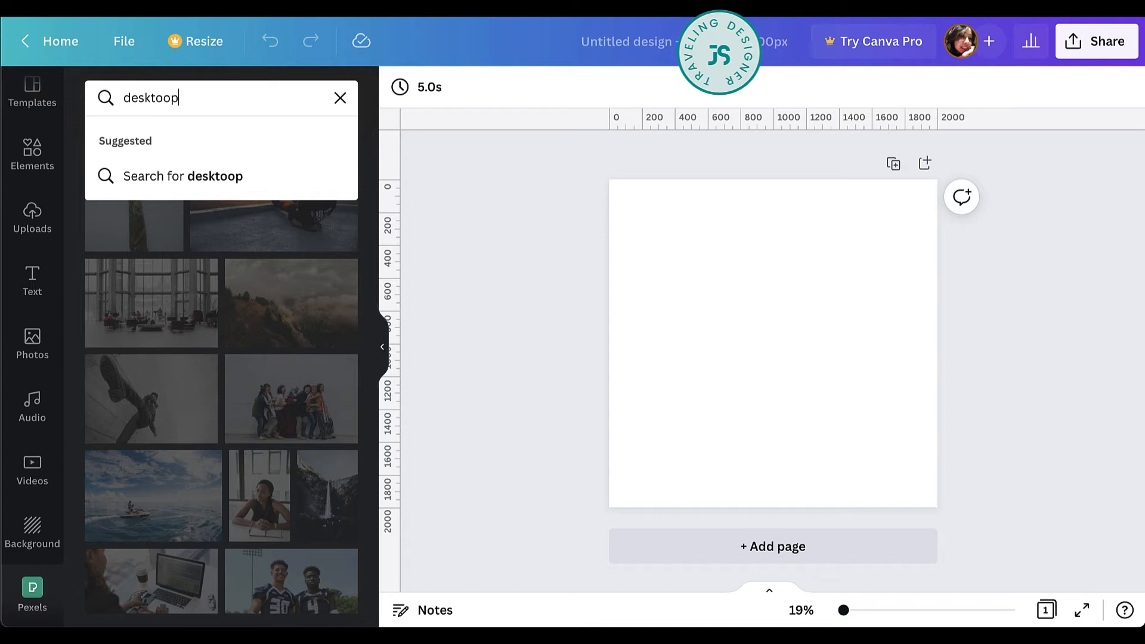
pyautogui.press('Return')
pyautogui.click(169, 97)
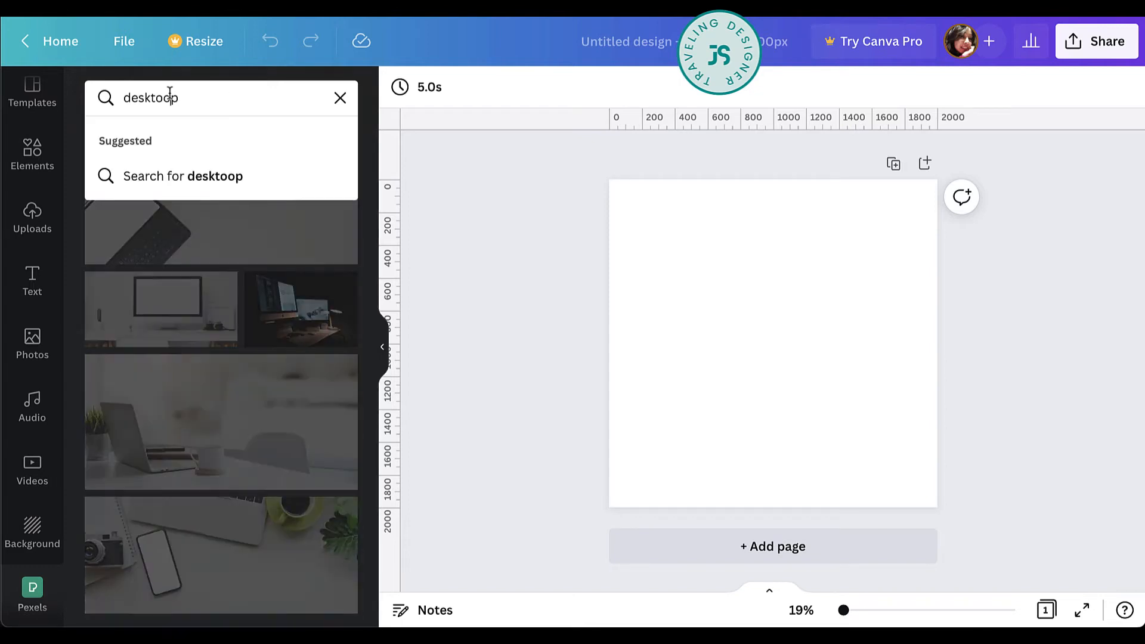
pyautogui.press('BackSpace')
pyautogui.press('Return')
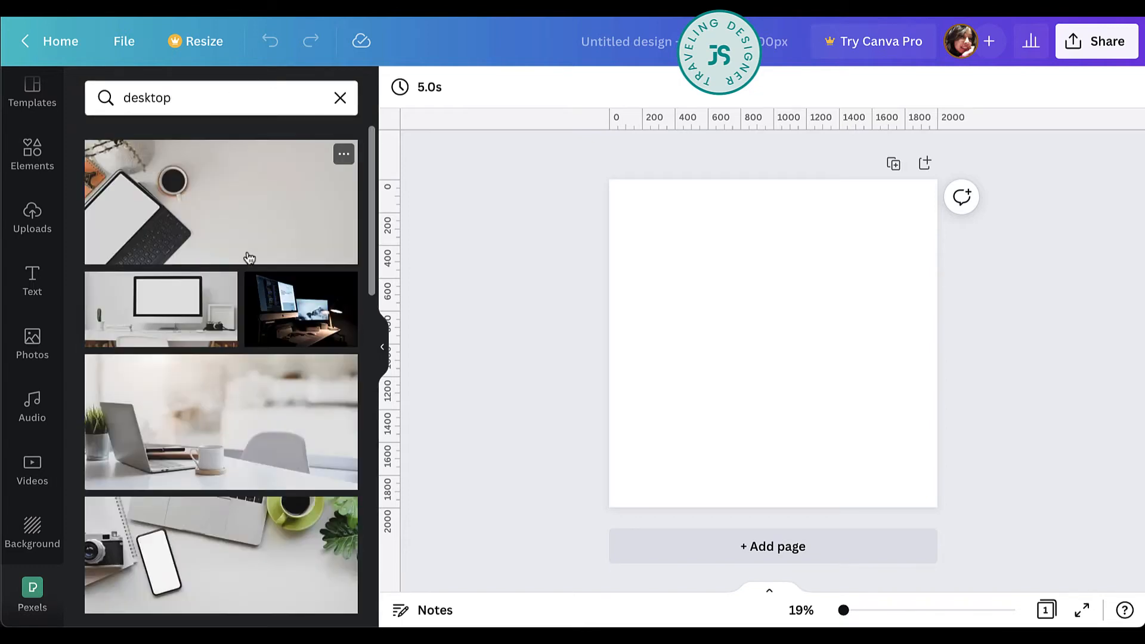
# Add the Pexels photo of a tablet and coffee cup, enlarge it beyond the page width and align it to the page's bottom edge.
pyautogui.click(234, 232)
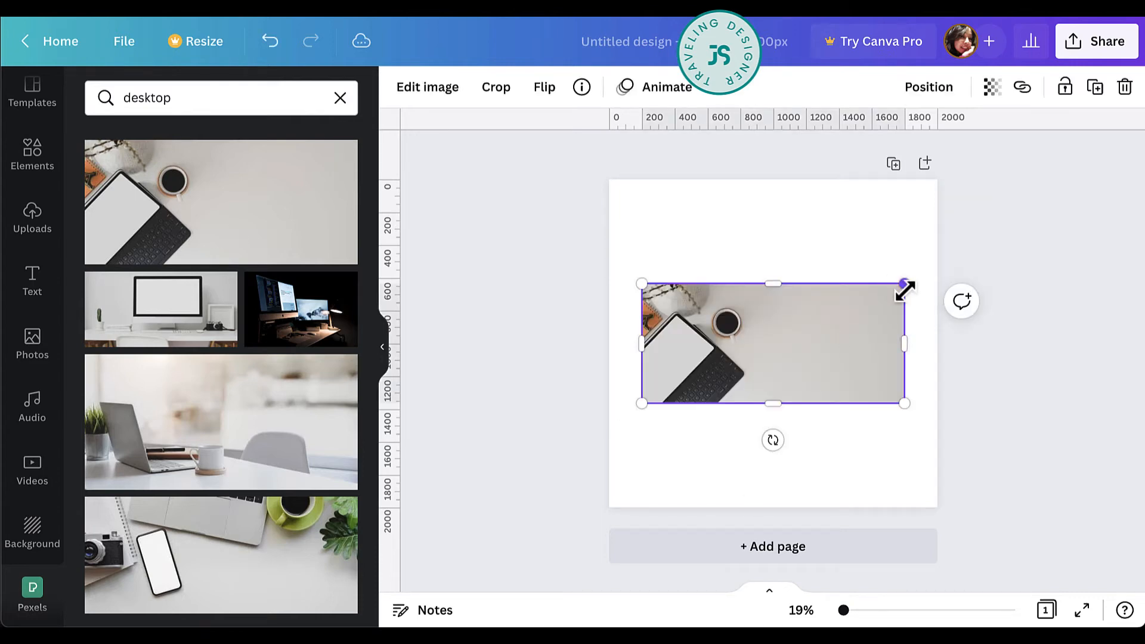
pyautogui.moveTo(904, 289); pyautogui.dragTo(1062, 202)
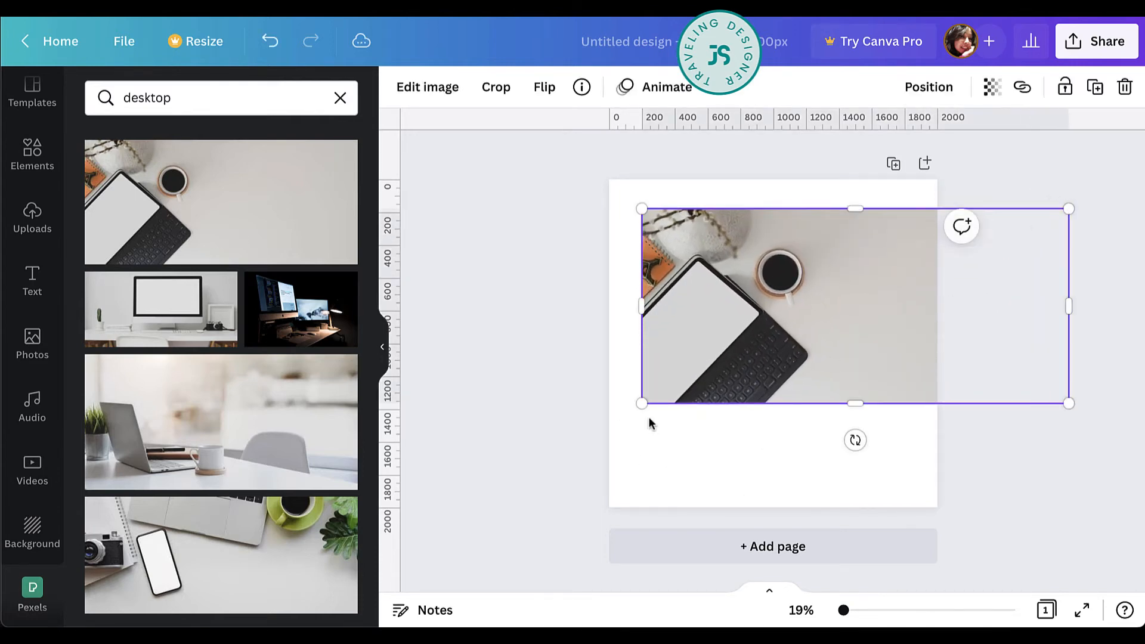
pyautogui.moveTo(641, 403); pyautogui.dragTo(550, 444)
pyautogui.moveTo(956, 389); pyautogui.dragTo(925, 424)
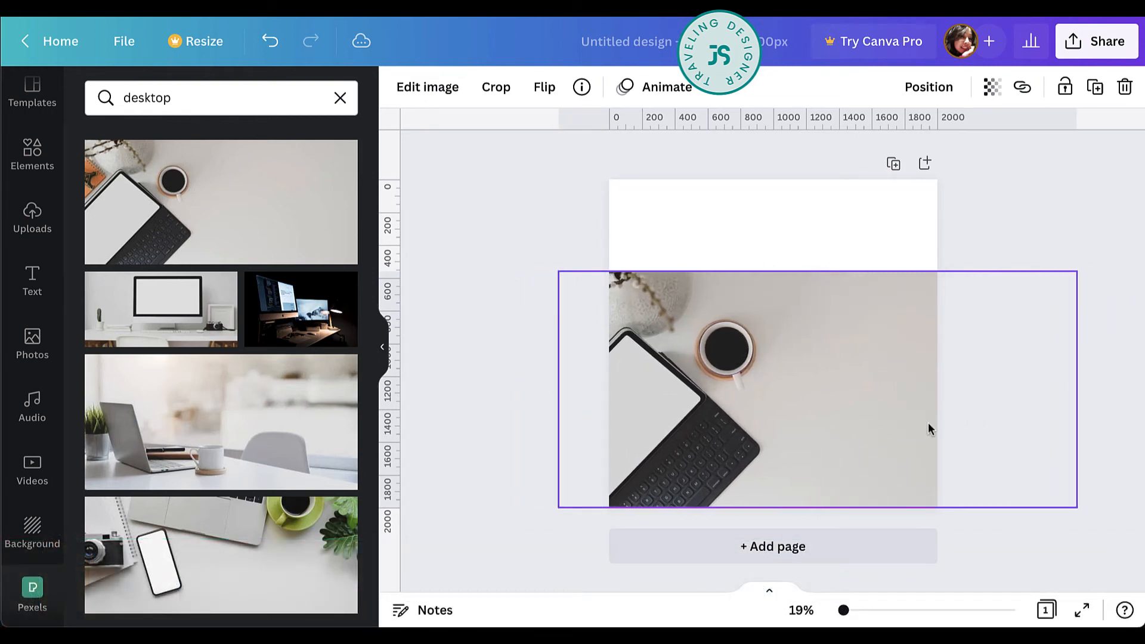
# Try brown, taupe and light grey photo colors, and the light teal palette color, as the page background.
pyautogui.click(577, 260)
pyautogui.click(647, 229)
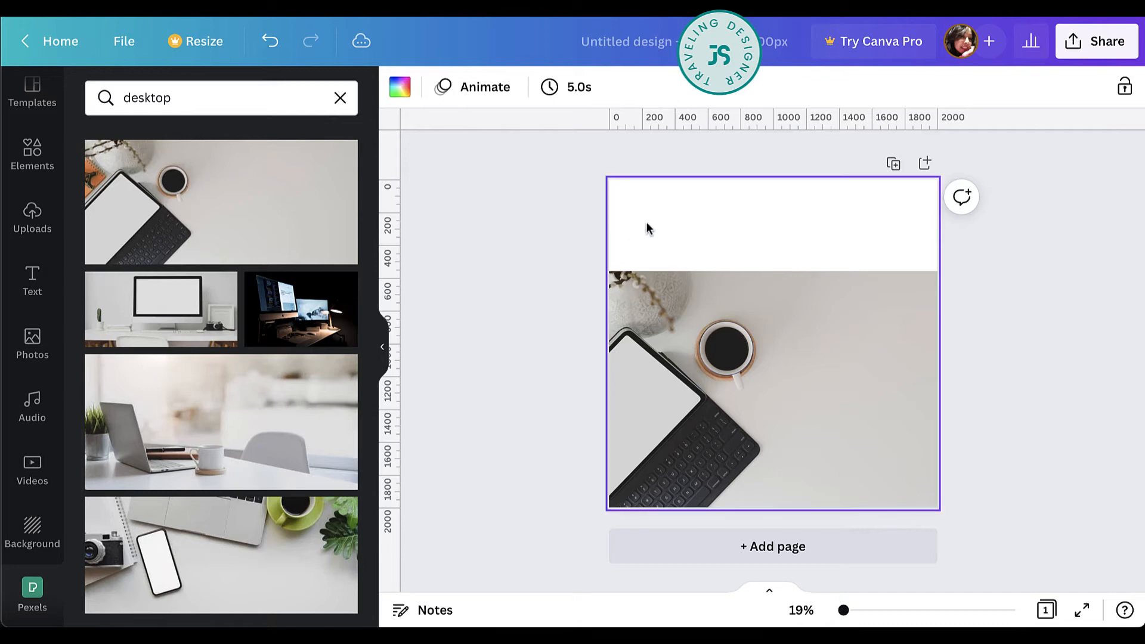
pyautogui.click(390, 90)
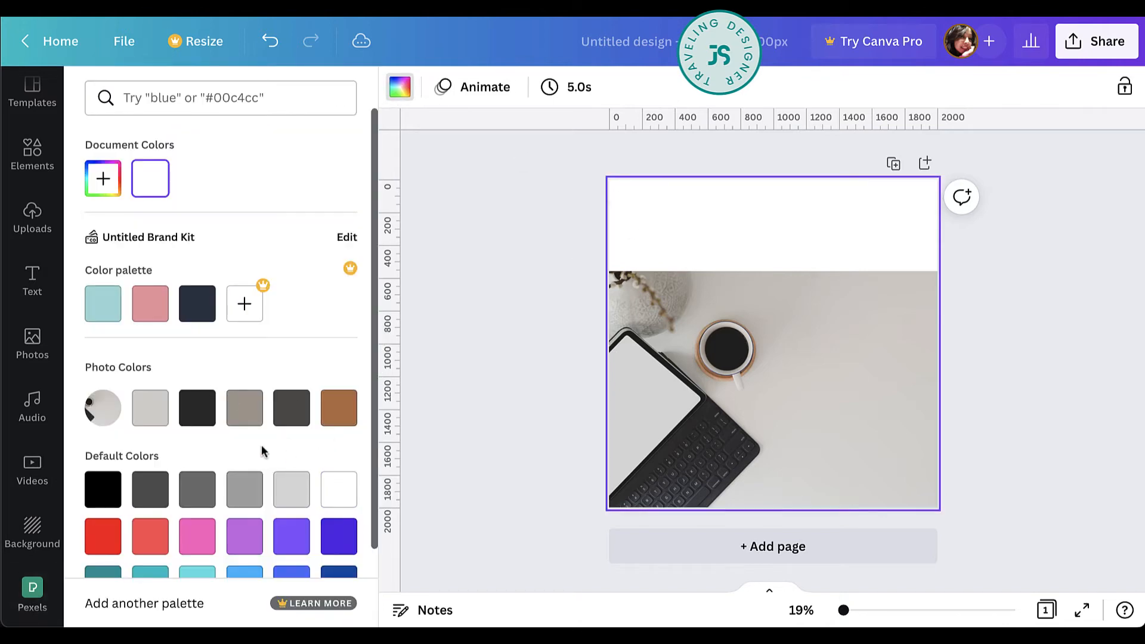
pyautogui.click(346, 413)
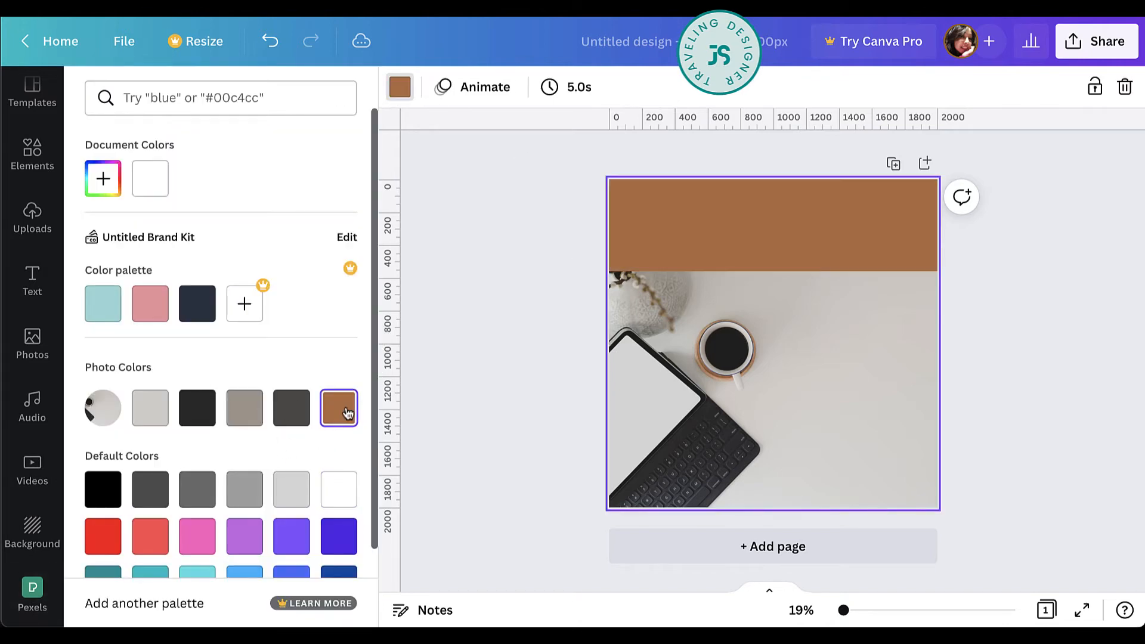
pyautogui.click(245, 410)
pyautogui.click(150, 412)
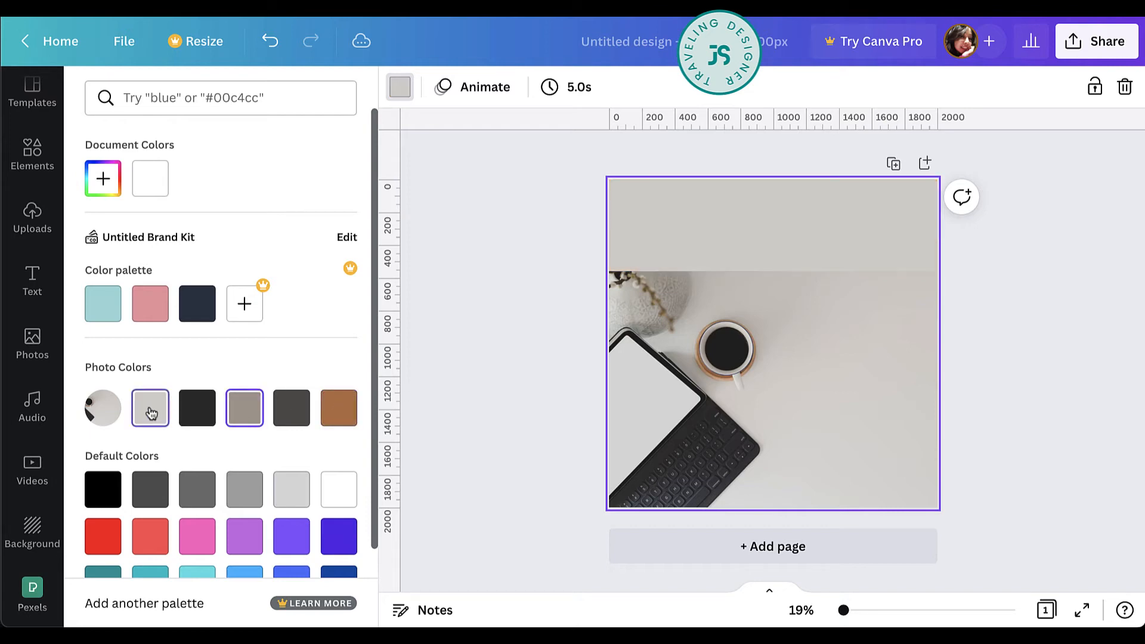
pyautogui.click(102, 304)
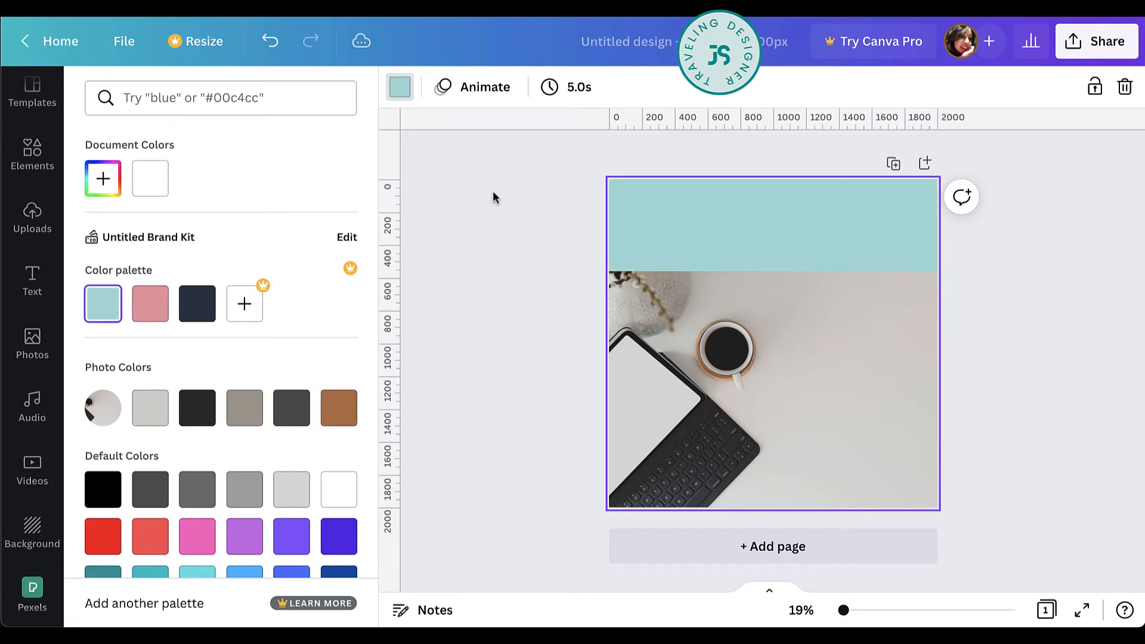
# Add the uploaded teal SUMMER stationery page, shrink it, and place it tilted counterclockwise on the desk to the right of the coffee cup.
pyautogui.click(32, 217)
pyautogui.click(137, 453)
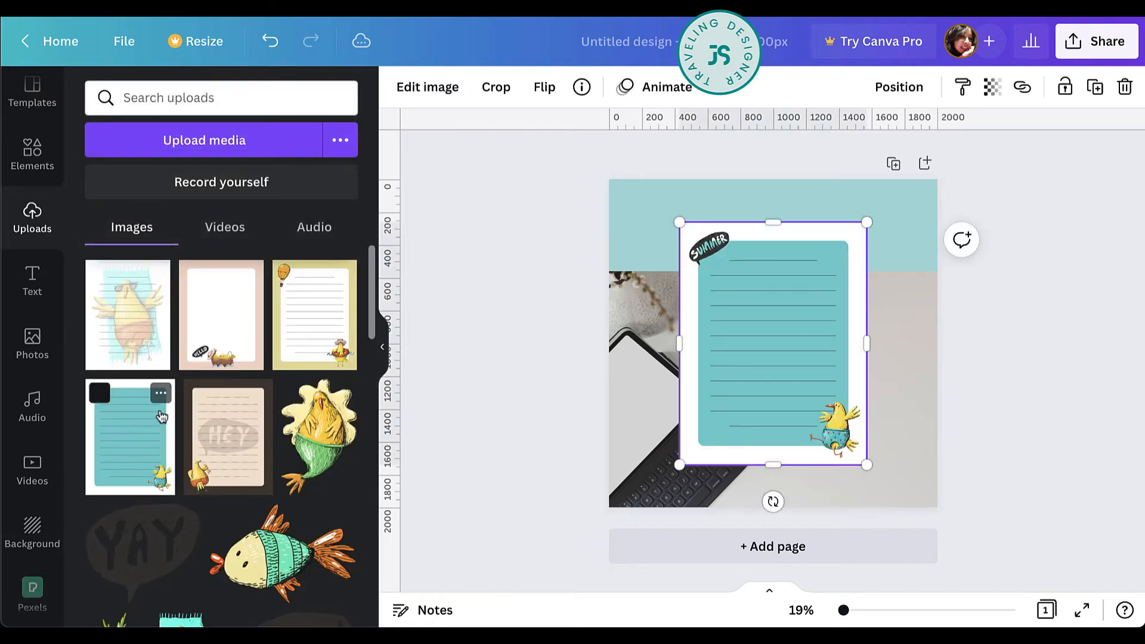
pyautogui.moveTo(680, 222); pyautogui.dragTo(754, 312)
pyautogui.moveTo(835, 378); pyautogui.dragTo(858, 393)
pyautogui.moveTo(902, 325); pyautogui.dragTo(912, 312)
pyautogui.moveTo(848, 513); pyautogui.dragTo(871, 508)
# Apply a Curved shadow to the teal SUMMER stationery image.
pyautogui.click(427, 87)
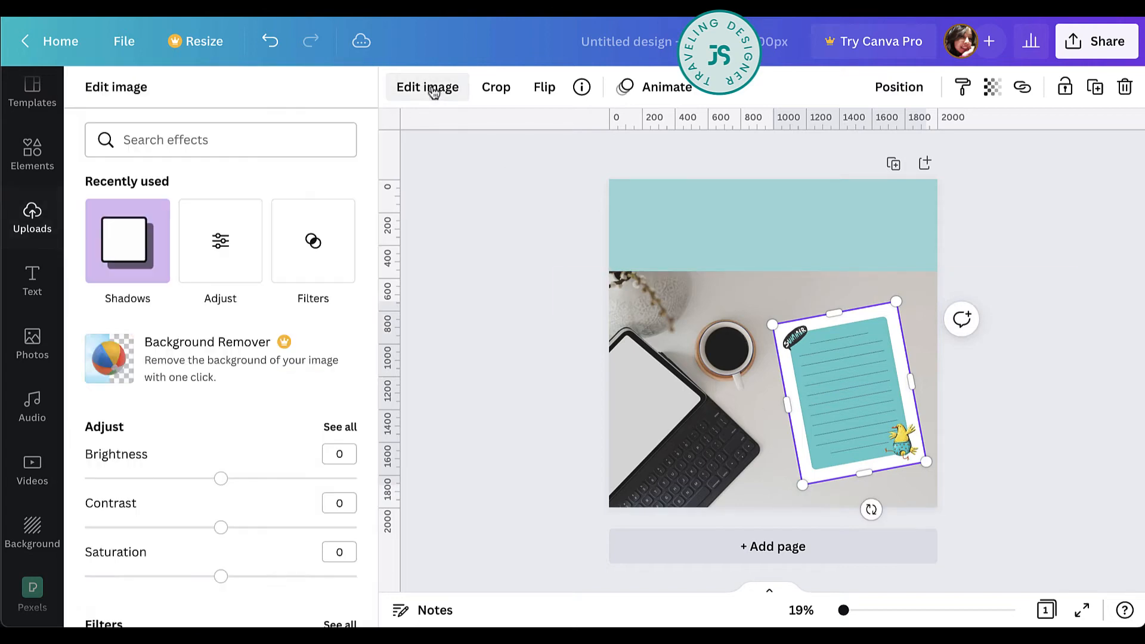
pyautogui.click(140, 264)
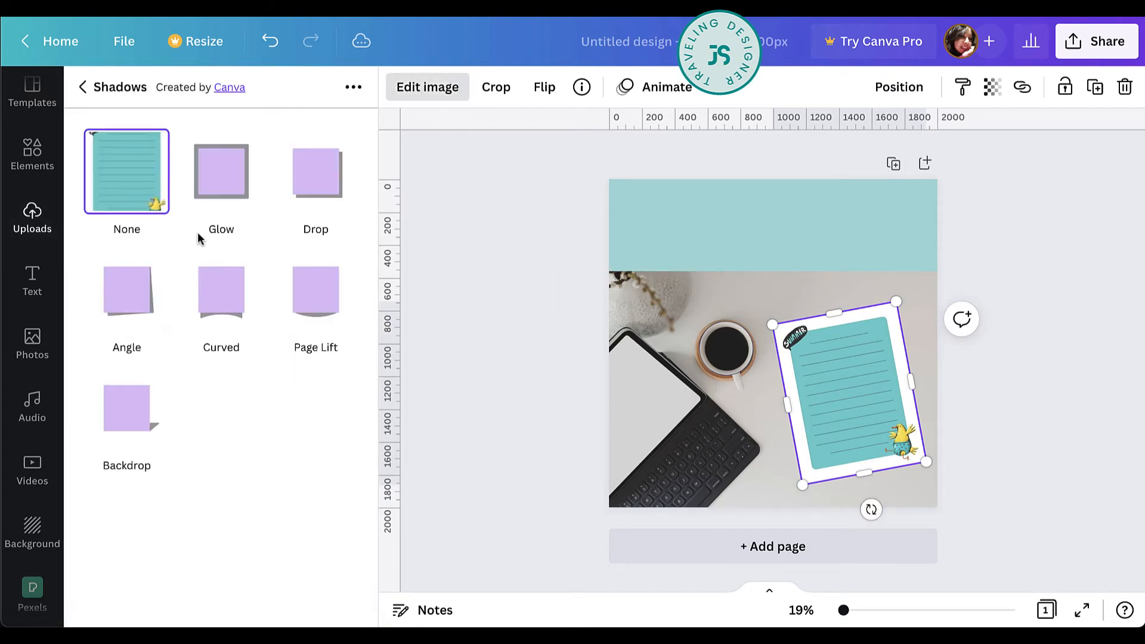
pyautogui.click(229, 291)
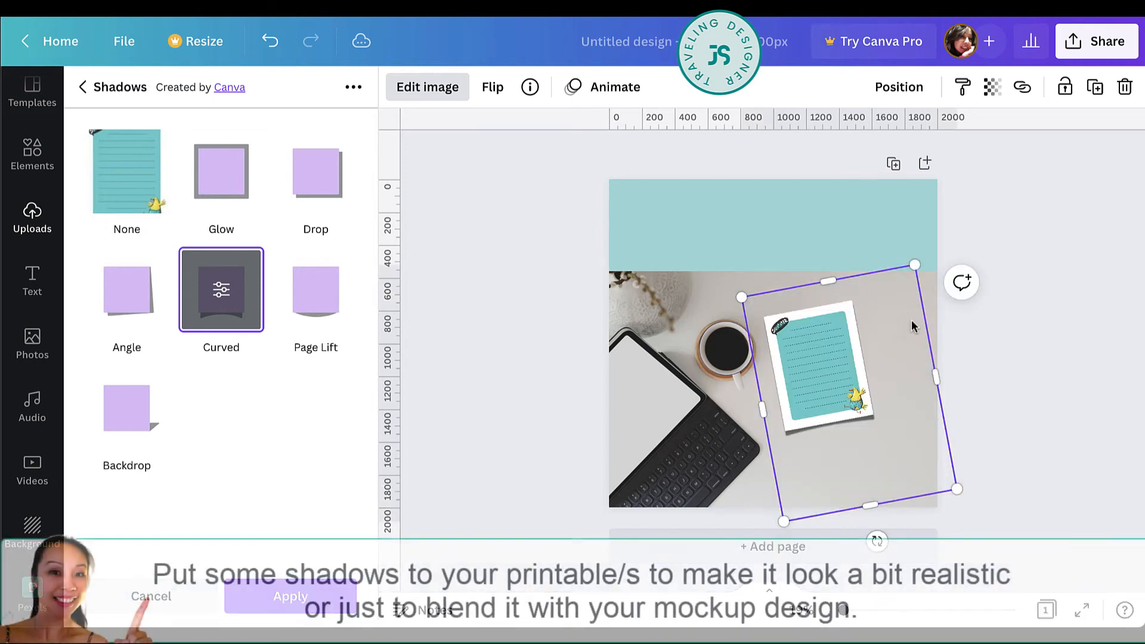
pyautogui.click(291, 596)
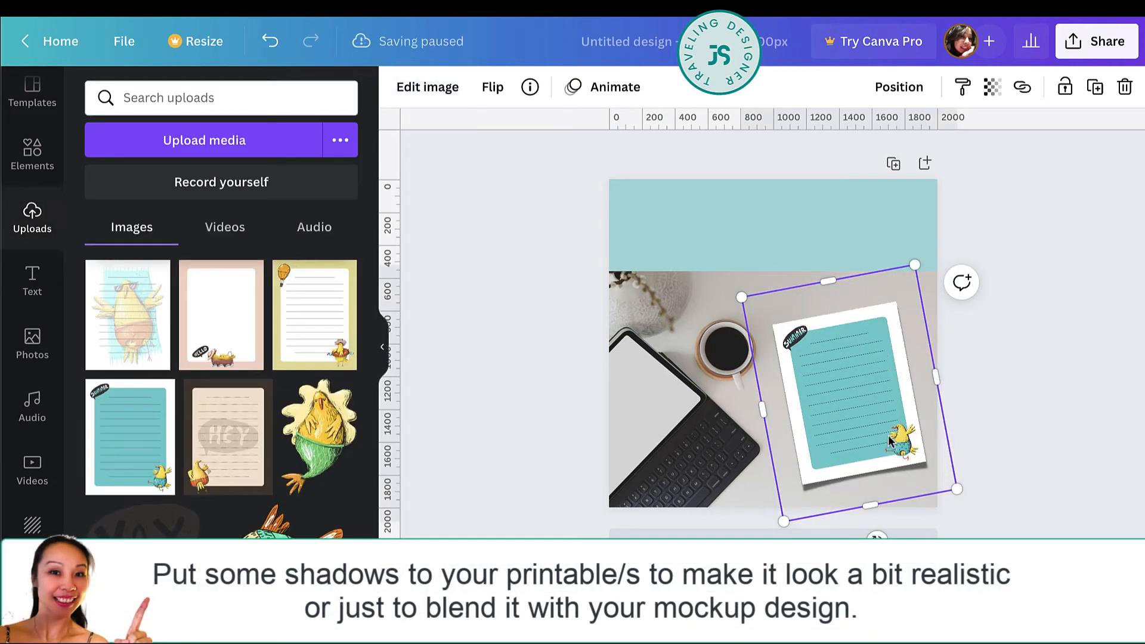
pyautogui.moveTo(865, 431)
pyautogui.mouseDown()
pyautogui.moveTo(856, 438)
pyautogui.moveTo(865, 435)
pyautogui.mouseUp()
pyautogui.click(1056, 449)
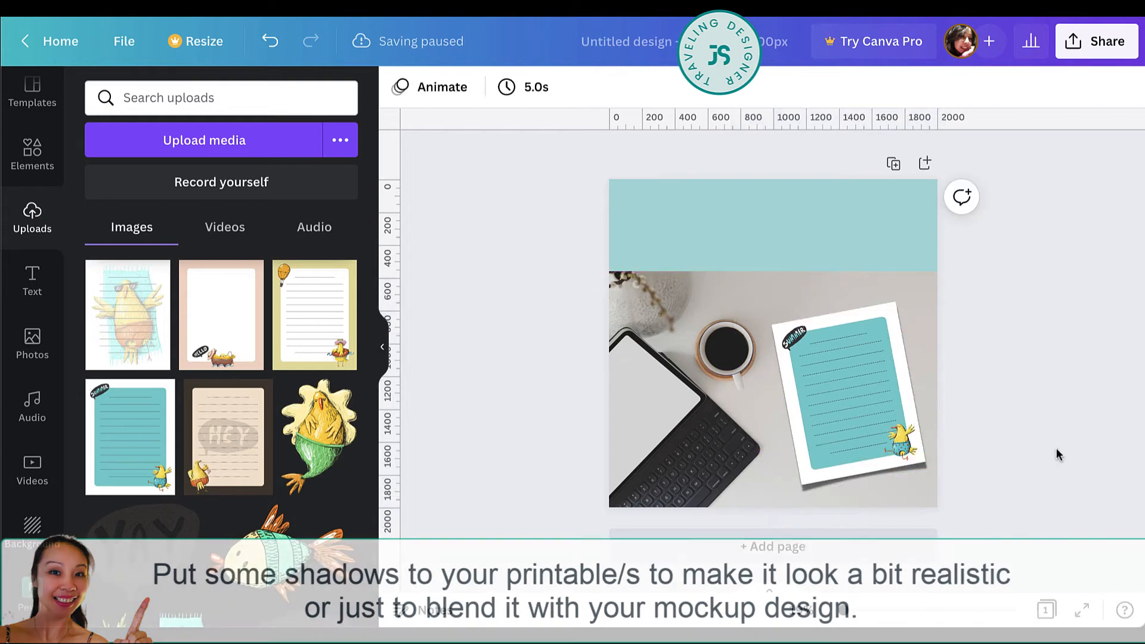
# Set the page background to the teal photo color sampled from the stationery image.
pyautogui.click(775, 255)
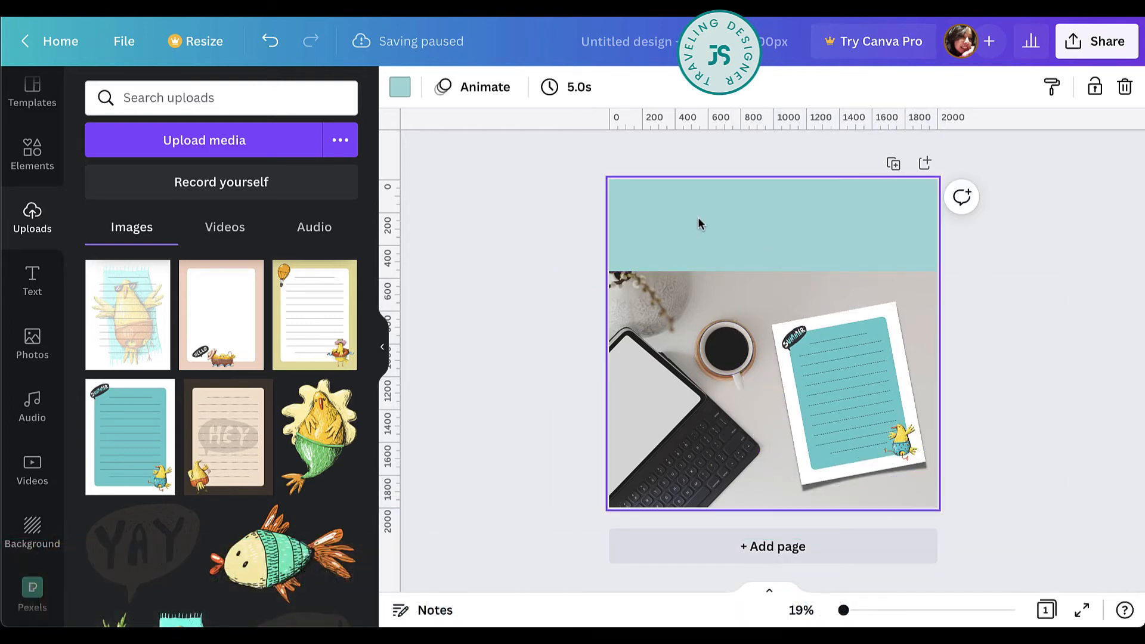
pyautogui.click(396, 91)
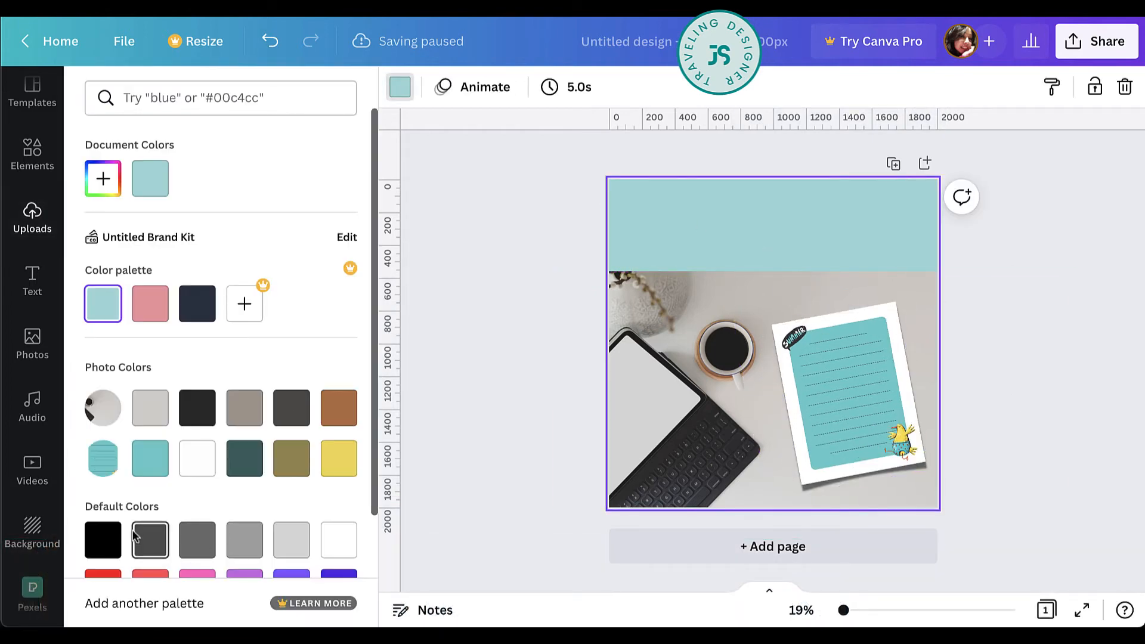
pyautogui.click(156, 469)
pyautogui.click(1030, 391)
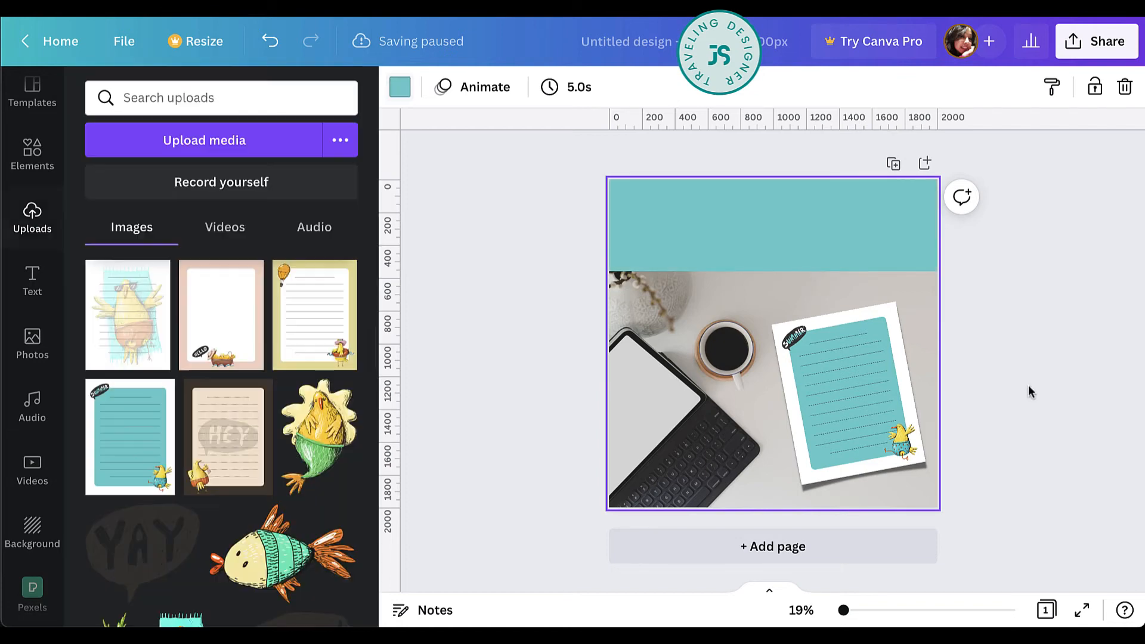
# Add the heading "LAZY CHICKEN" in the teal band above the photo and enlarge it to font size 133.
pyautogui.press('t')
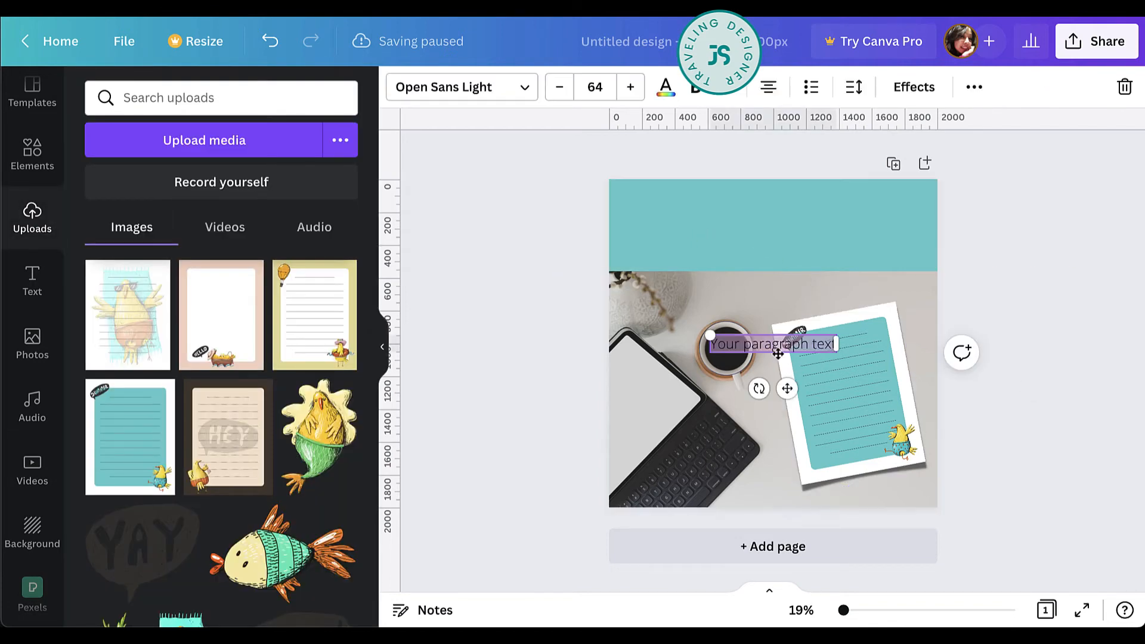
pyautogui.moveTo(787, 388); pyautogui.dragTo(782, 258)
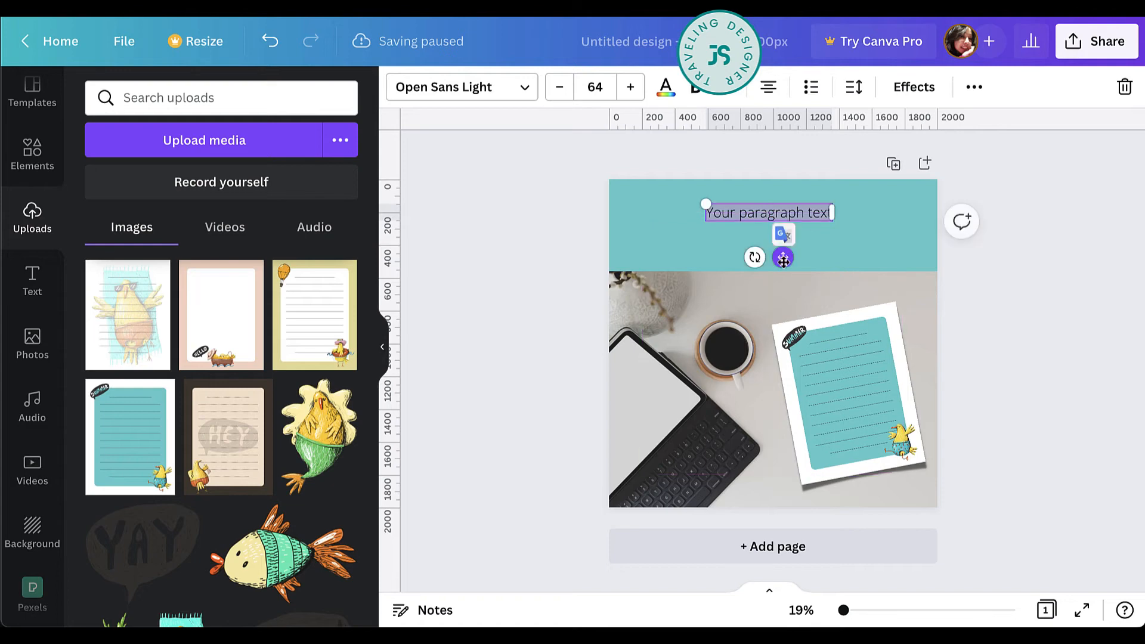
pyautogui.tripleClick(805, 217)
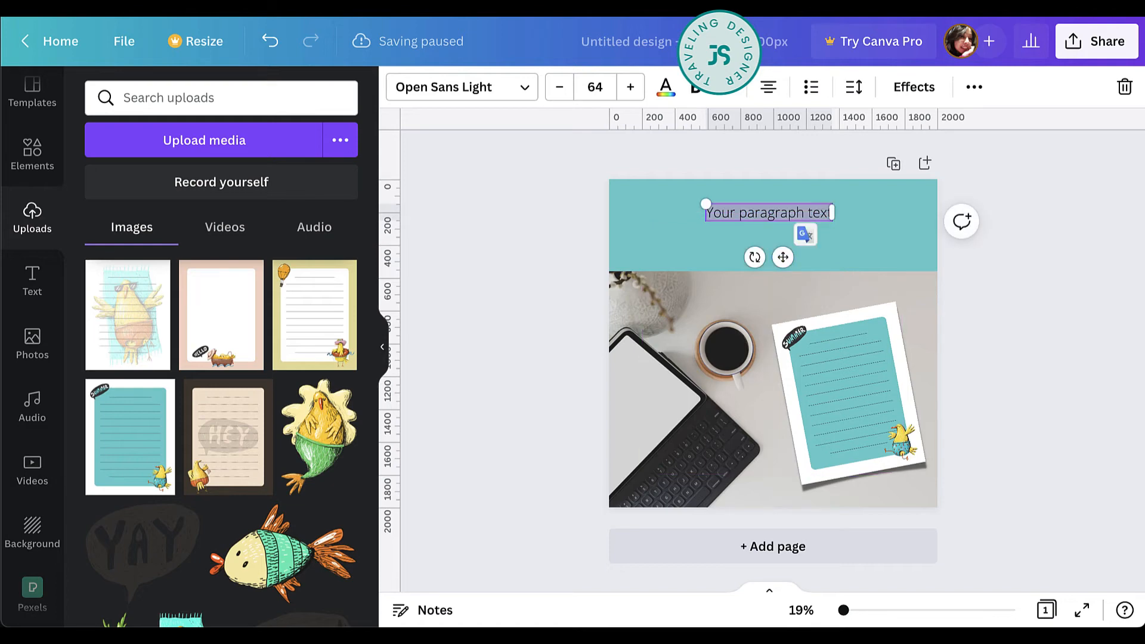
pyautogui.write('LAS')
pyautogui.write('Y C')
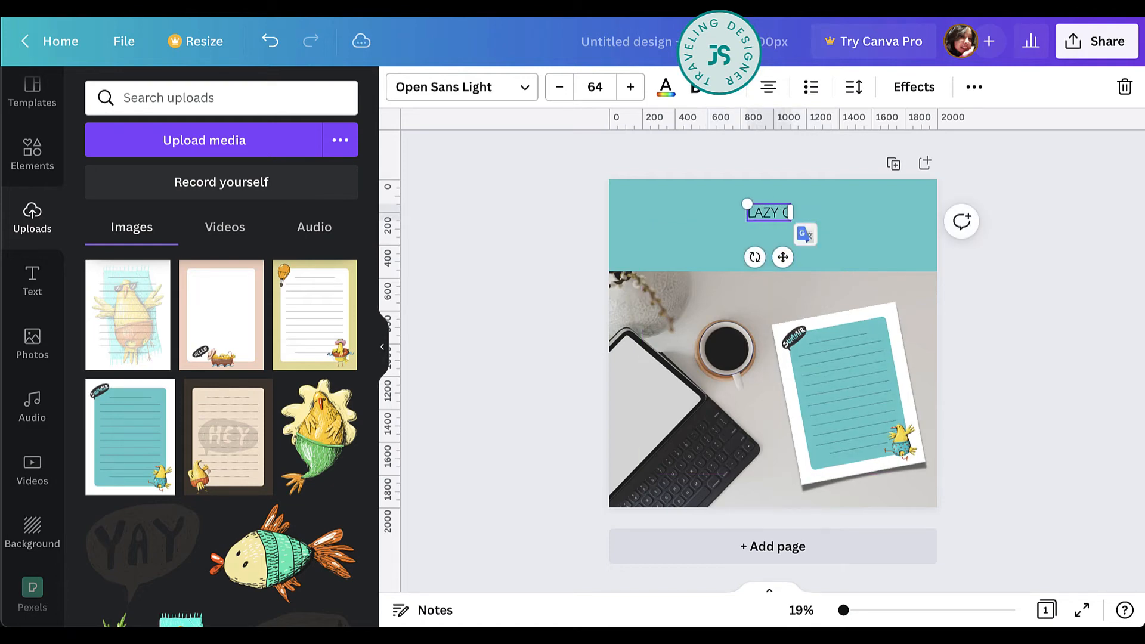
pyautogui.write('HICKEN')
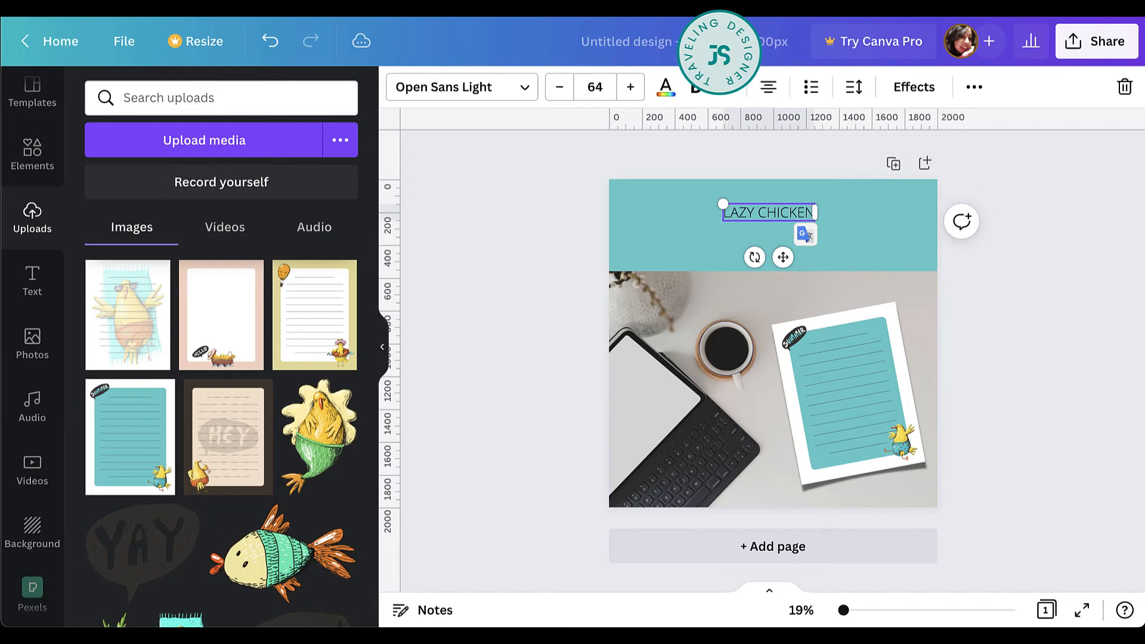
pyautogui.moveTo(720, 203); pyautogui.dragTo(625, 186)
# Set the heading's letter spacing to 92, widen its text box to the full page width, and change the font to Glacial Indifference.
pyautogui.click(854, 88)
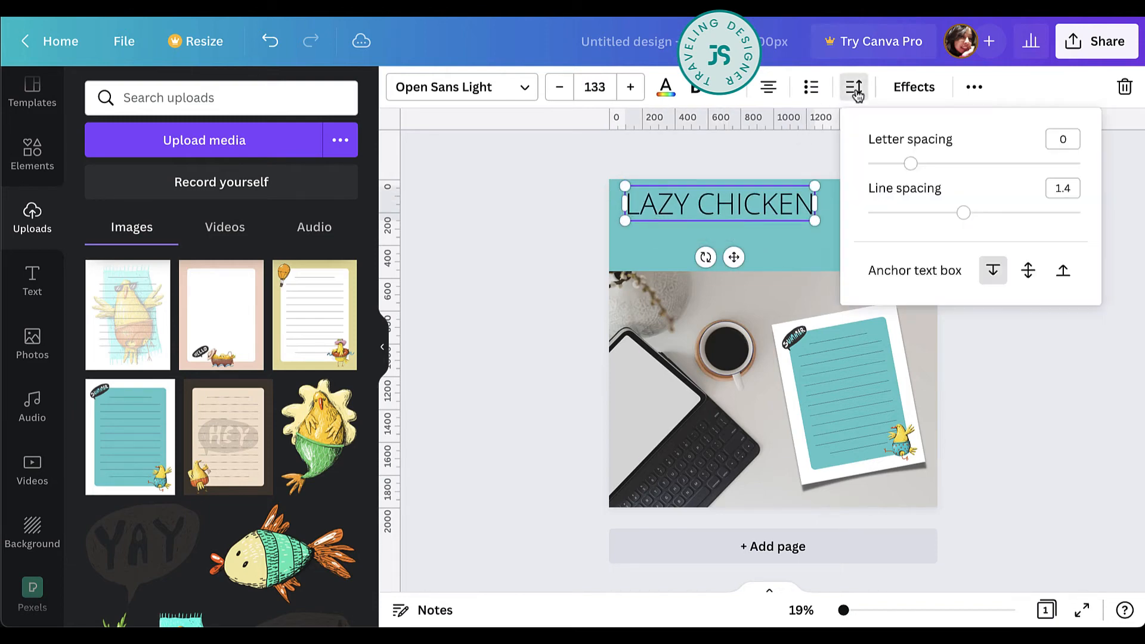
pyautogui.moveTo(911, 162)
pyautogui.mouseDown()
pyautogui.moveTo(948, 166)
pyautogui.moveTo(932, 169)
pyautogui.mouseUp()
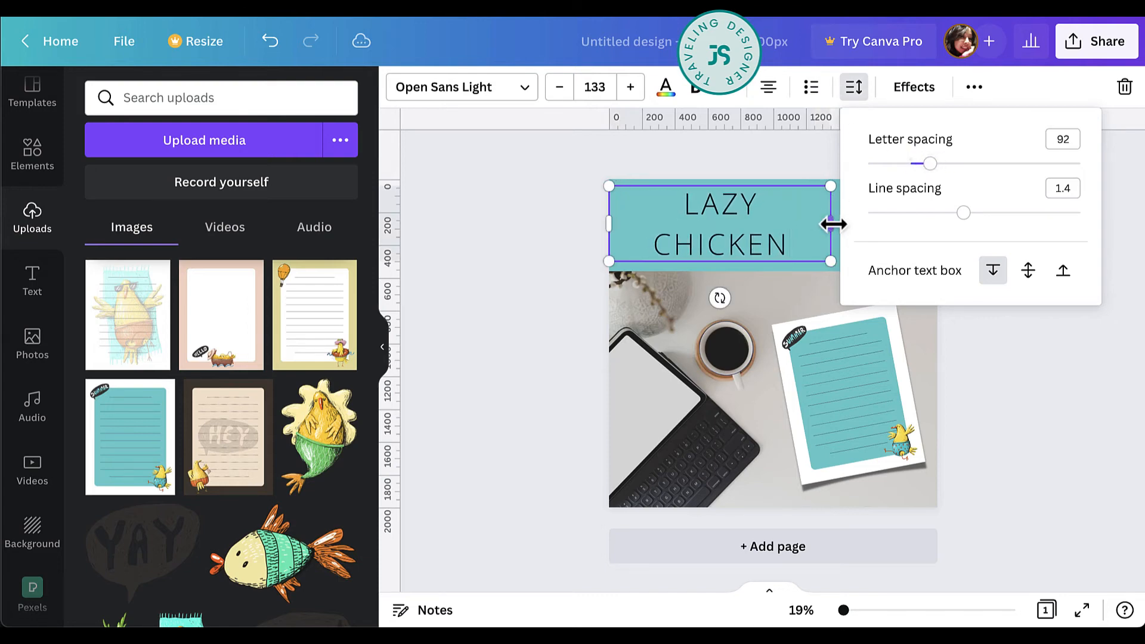
pyautogui.moveTo(833, 224); pyautogui.dragTo(938, 222)
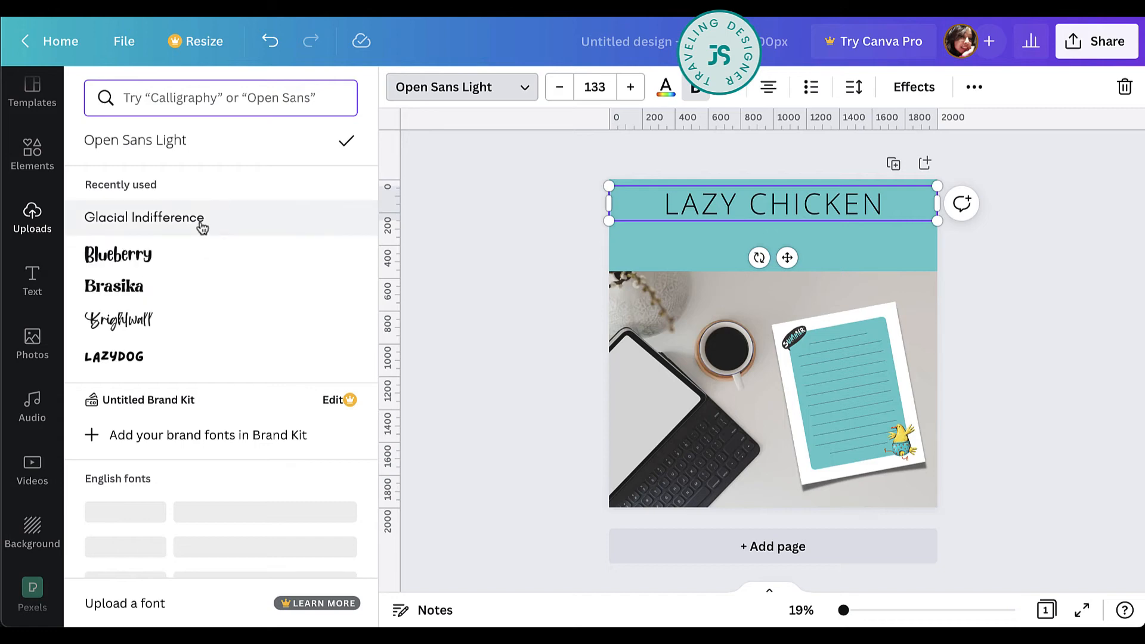
pyautogui.click(202, 227)
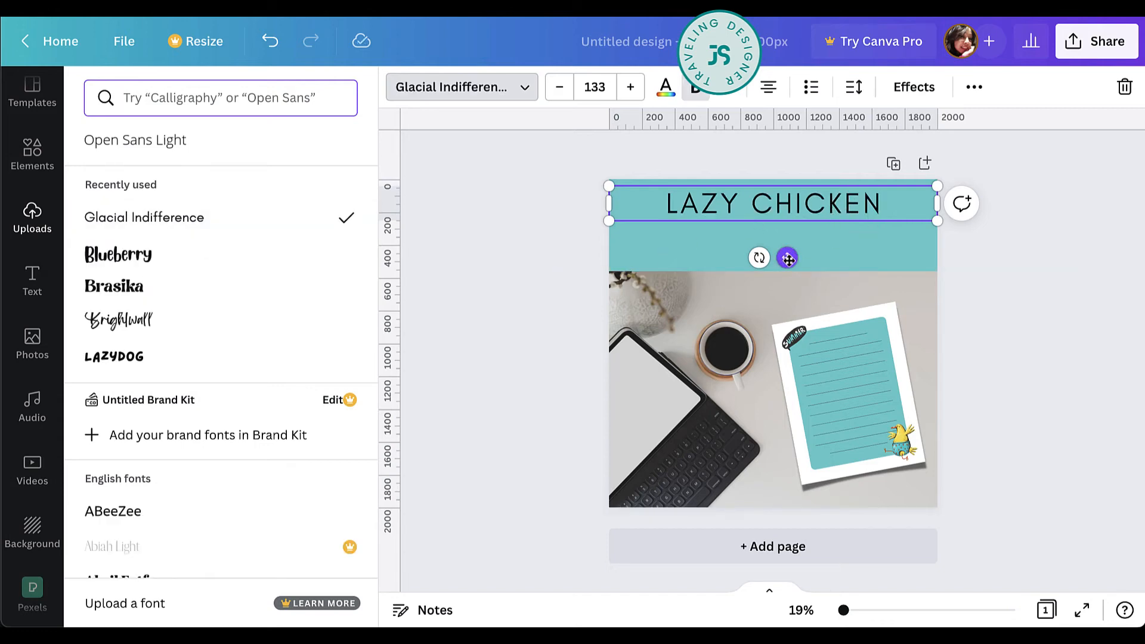
# Duplicate the "LAZY CHICKEN" heading just below the original and replace the copy's text with "STATIONERY SET".
pyautogui.moveTo(787, 259); pyautogui.dragTo(789, 288)
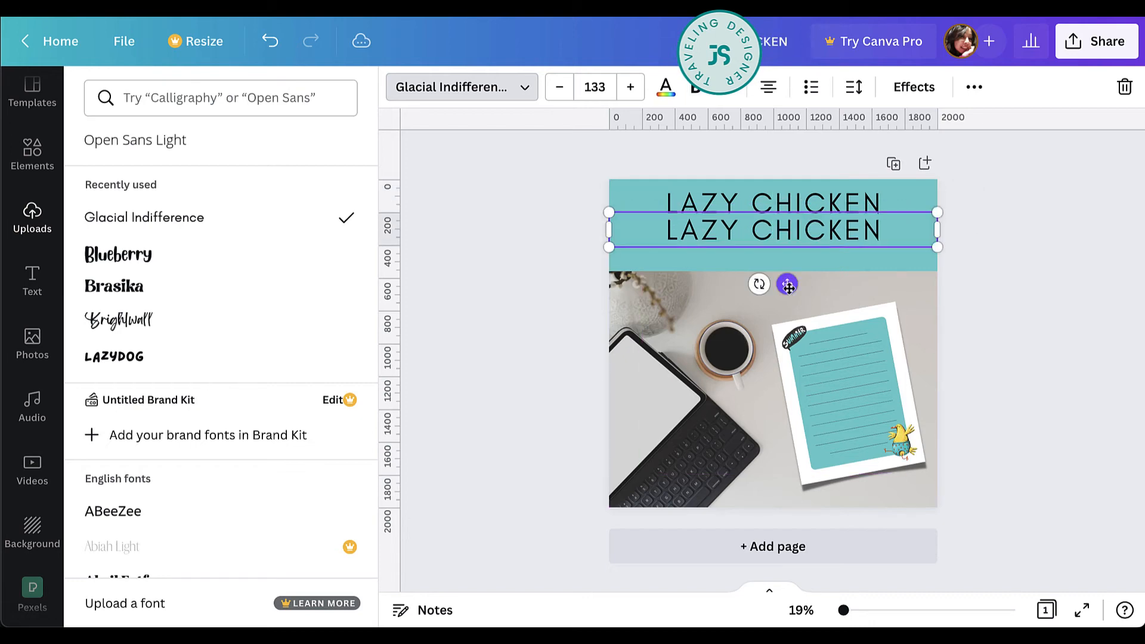
pyautogui.doubleClick(822, 228)
pyautogui.write('STATIONNA')
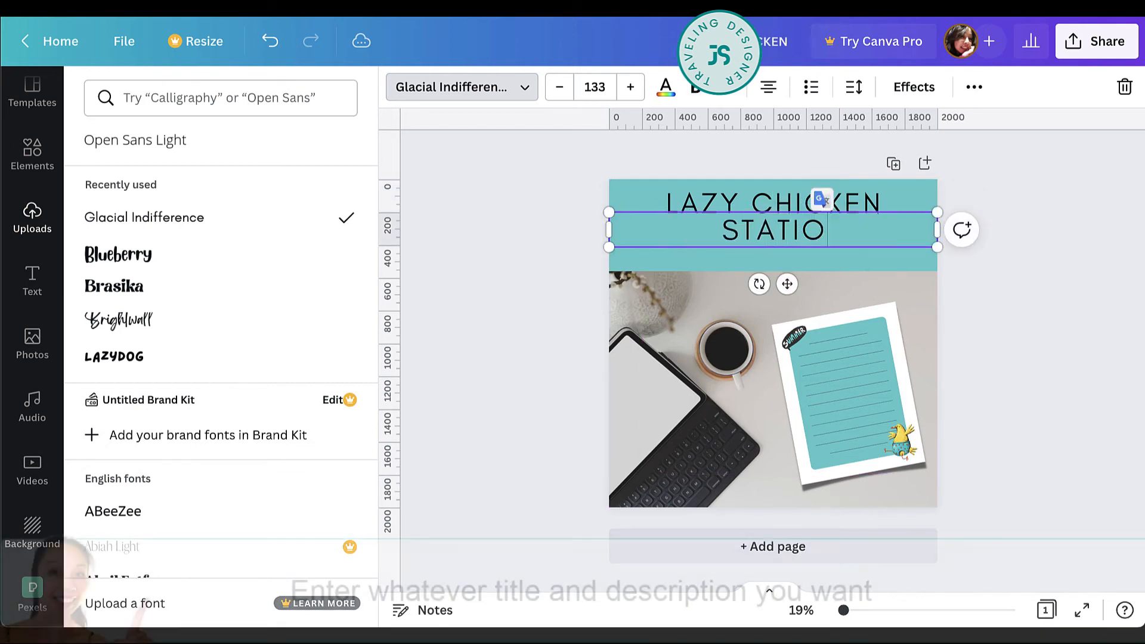
pyautogui.press('BackSpace')
pyautogui.press('BackSpace')
pyautogui.write('ERY SE')
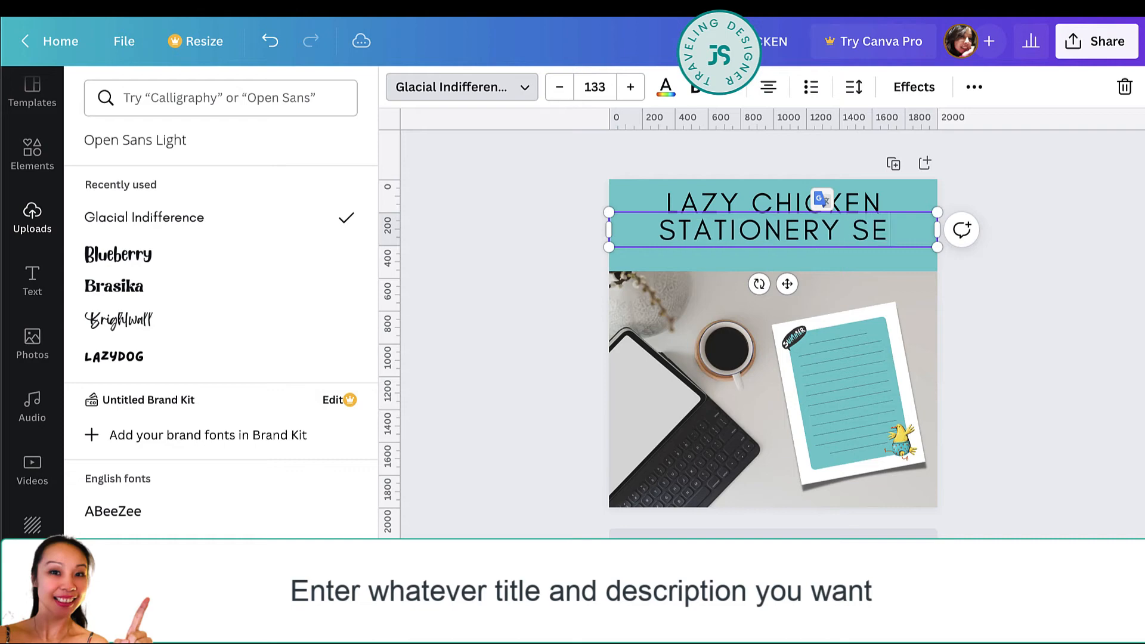
pyautogui.write('T')
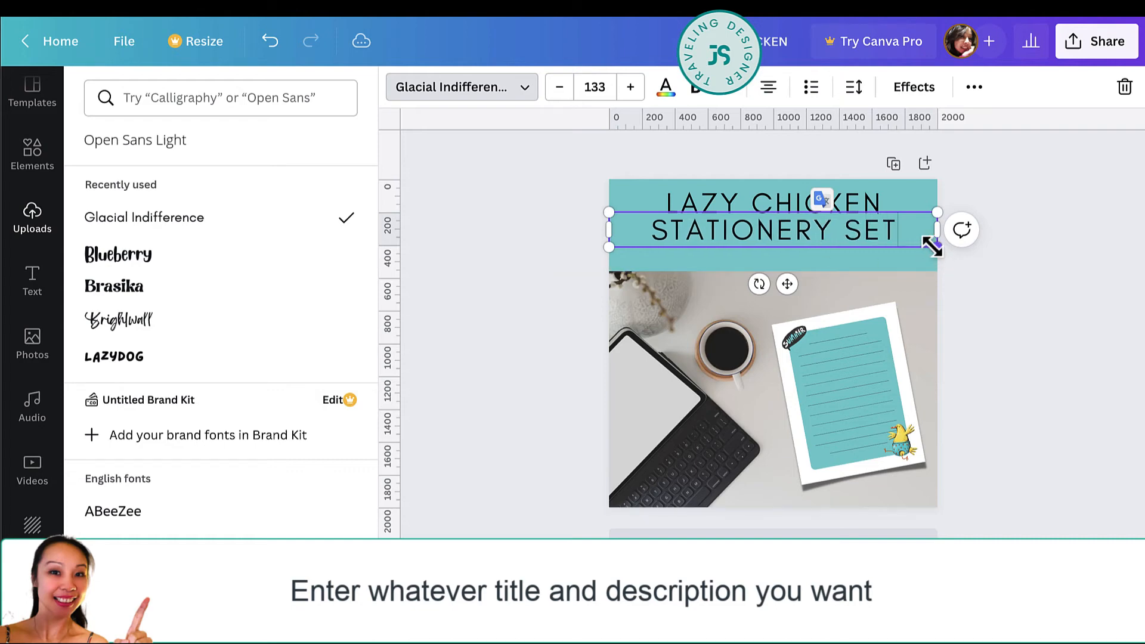
# Shrink the "STATIONERY SET" text to font size 97 and center it under the heading.
pyautogui.moveTo(933, 245); pyautogui.dragTo(850, 237)
pyautogui.moveTo(748, 271); pyautogui.dragTo(787, 280)
pyautogui.click(862, 203)
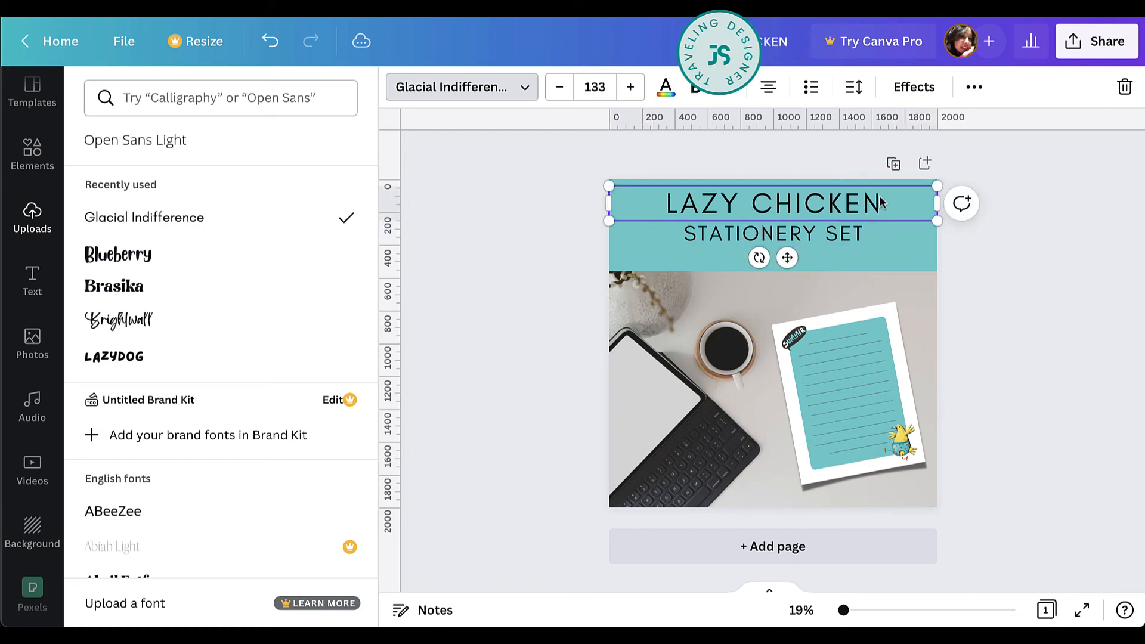
pyautogui.click(1022, 274)
# Duplicate the "STATIONERY SET" line just below itself and replace the copy's text with "5 PDFs & 5 JPGs".
pyautogui.click(832, 238)
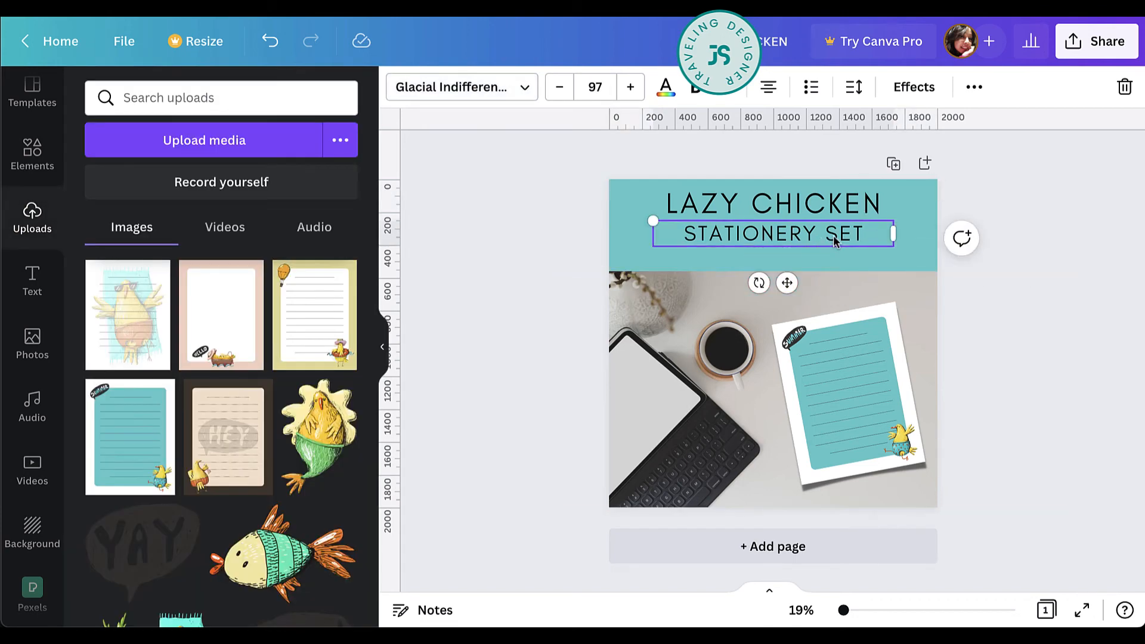
pyautogui.moveTo(834, 244); pyautogui.dragTo(834, 261)
pyautogui.doubleClick(834, 260)
pyautogui.write('5 PDF')
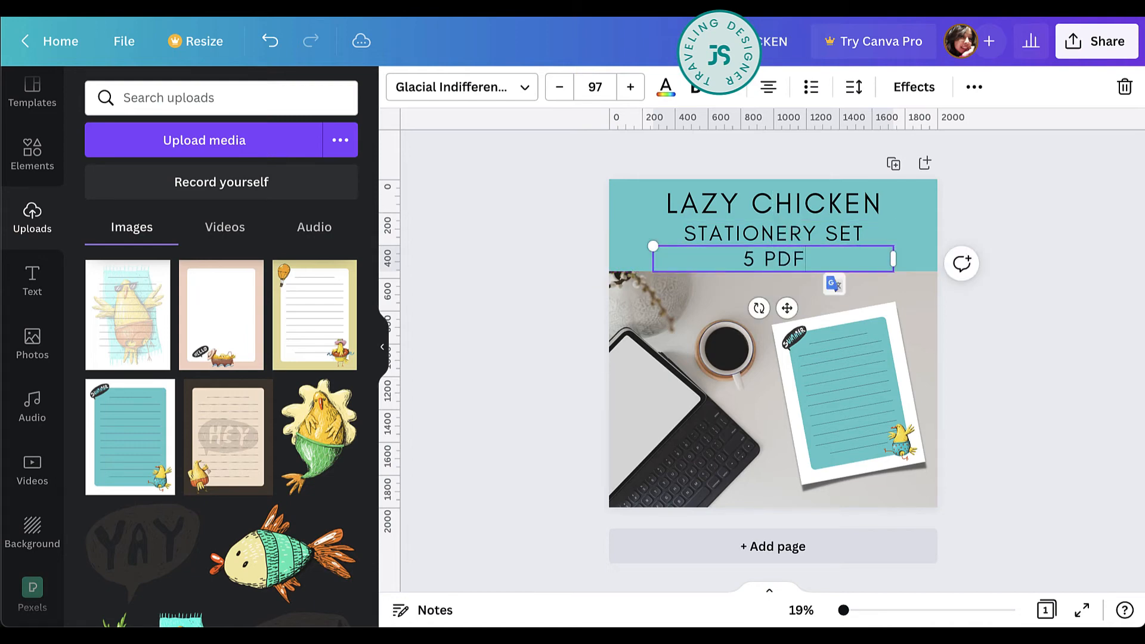
pyautogui.write('s & ')
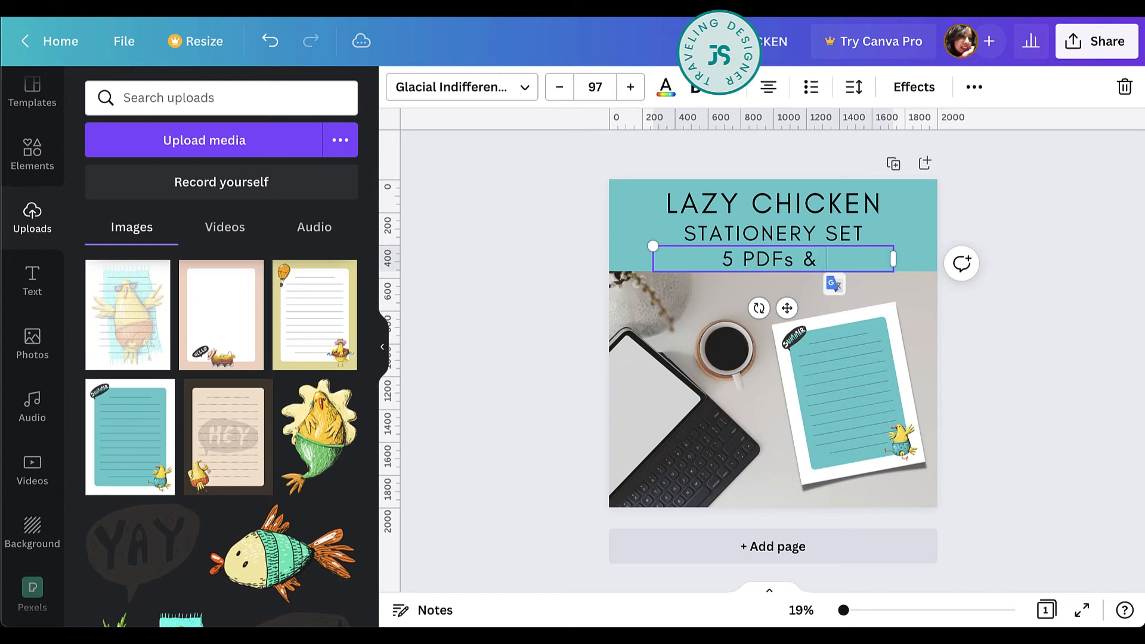
pyautogui.write('5 ')
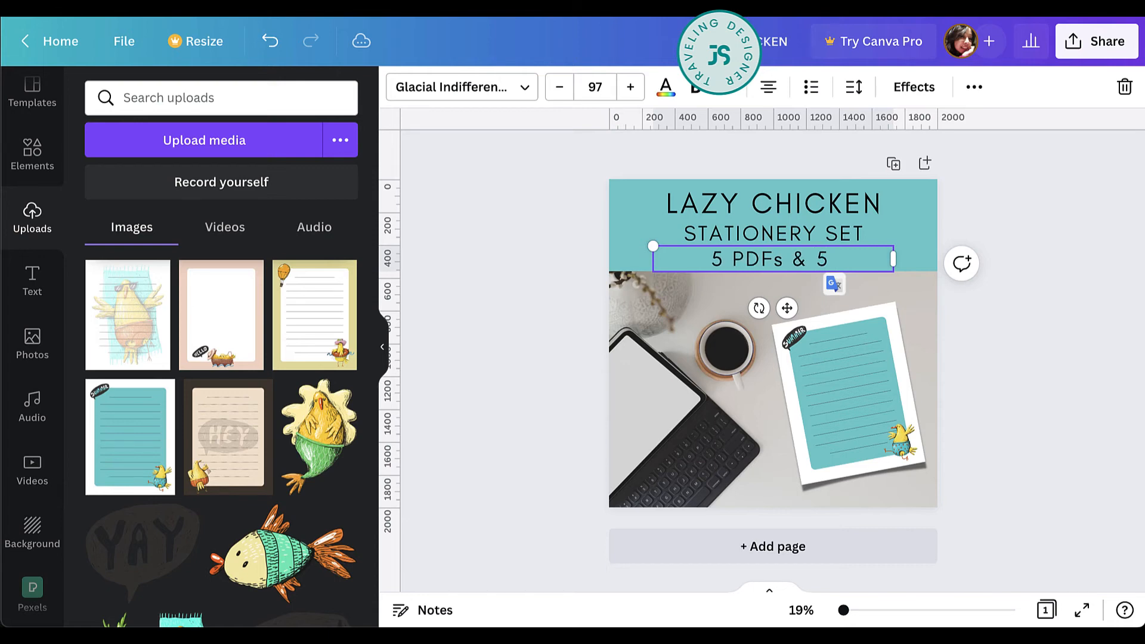
pyautogui.write('JPGs')
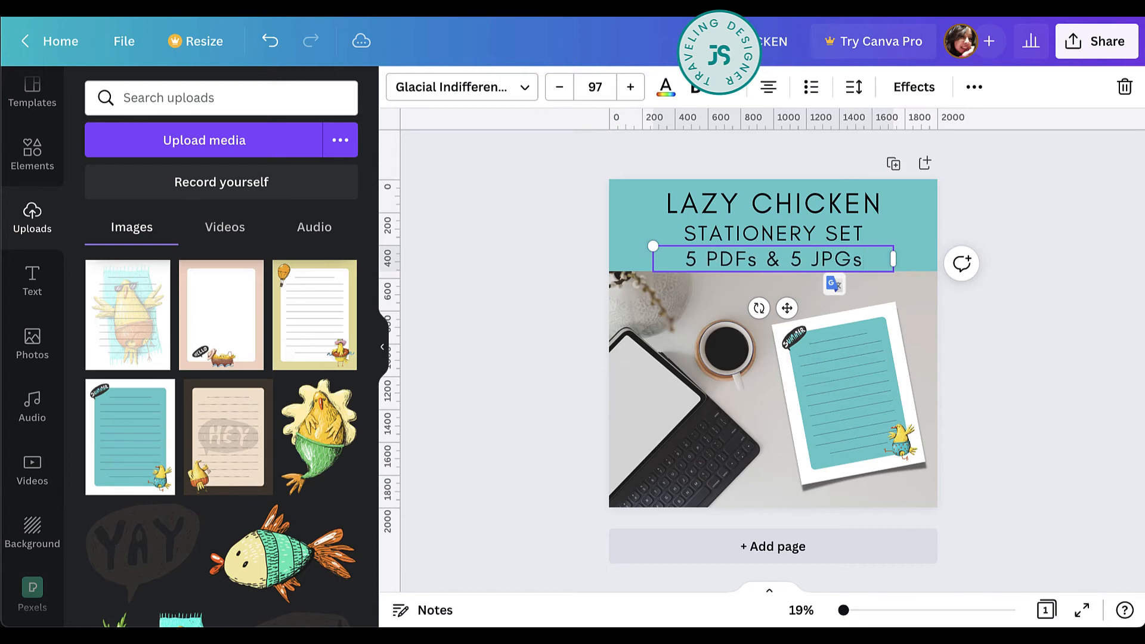
# Reduce the font size of the "5 PDFs & 5 JPGs" line so it is clearly smaller than the line above it.
pyautogui.hotkey('ctrl', 'a')
pyautogui.click(560, 87)
pyautogui.click(561, 87)
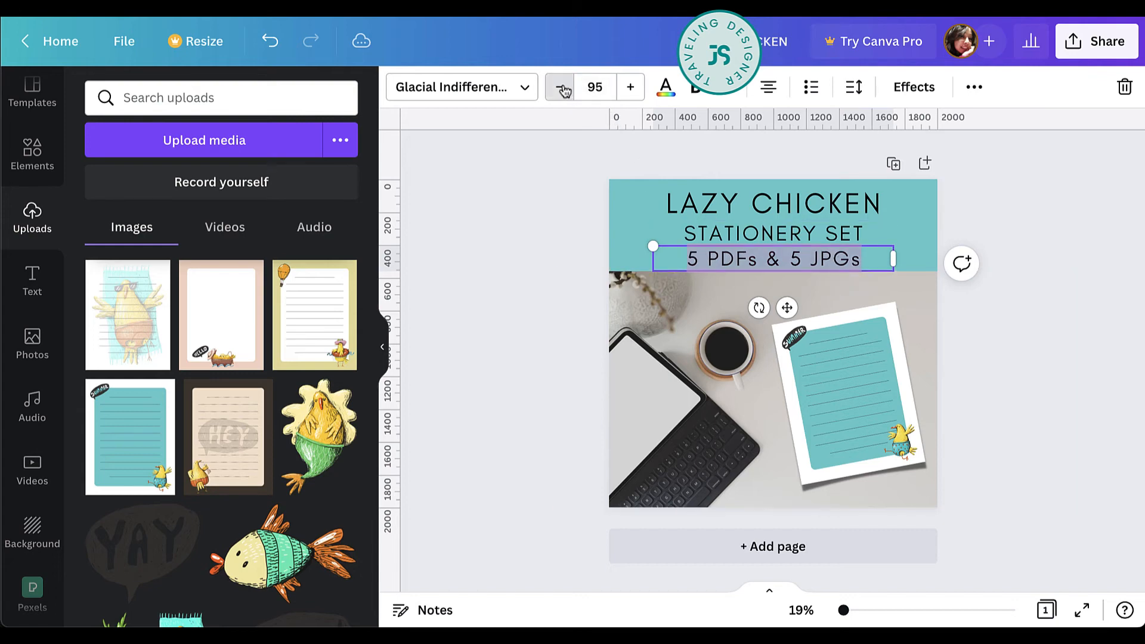
pyautogui.click(561, 87)
pyautogui.click(560, 87)
pyautogui.click(561, 87)
pyautogui.click(560, 87)
pyautogui.click(560, 87)
pyautogui.click(561, 87)
pyautogui.click(561, 87)
pyautogui.click(560, 87)
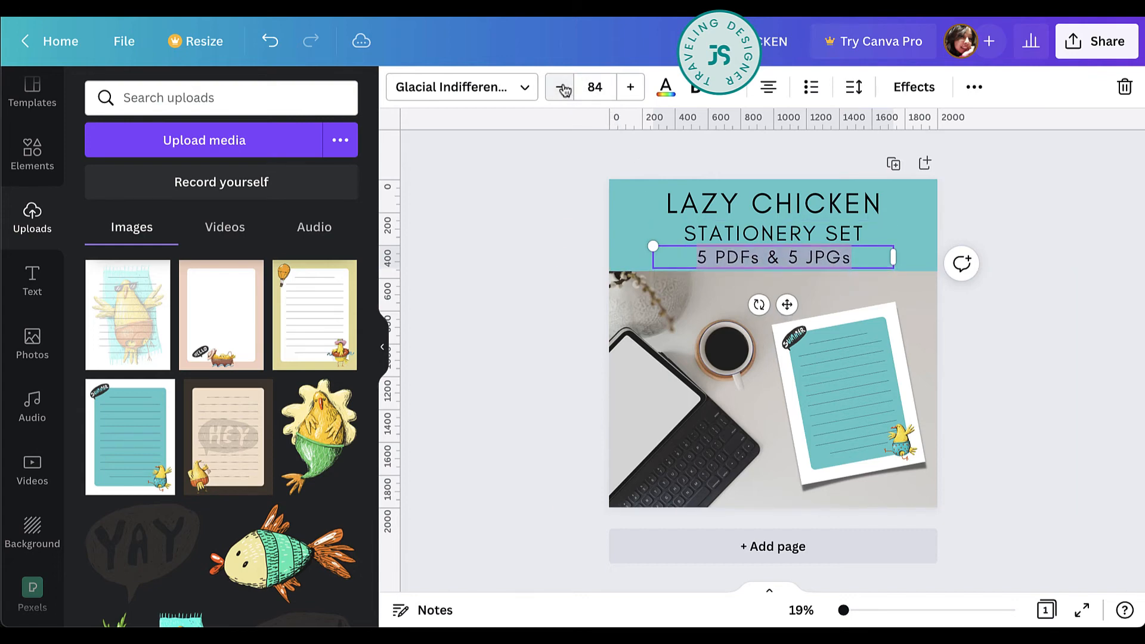
pyautogui.click(561, 87)
pyautogui.click(560, 87)
pyautogui.click(561, 87)
pyautogui.click(560, 87)
pyautogui.click(560, 87)
pyautogui.click(560, 87)
# Space the three title lines in the teal band evenly in the vertical direction.
pyautogui.keyDown('shift'); pyautogui.click(860, 237); pyautogui.keyUp('shift')
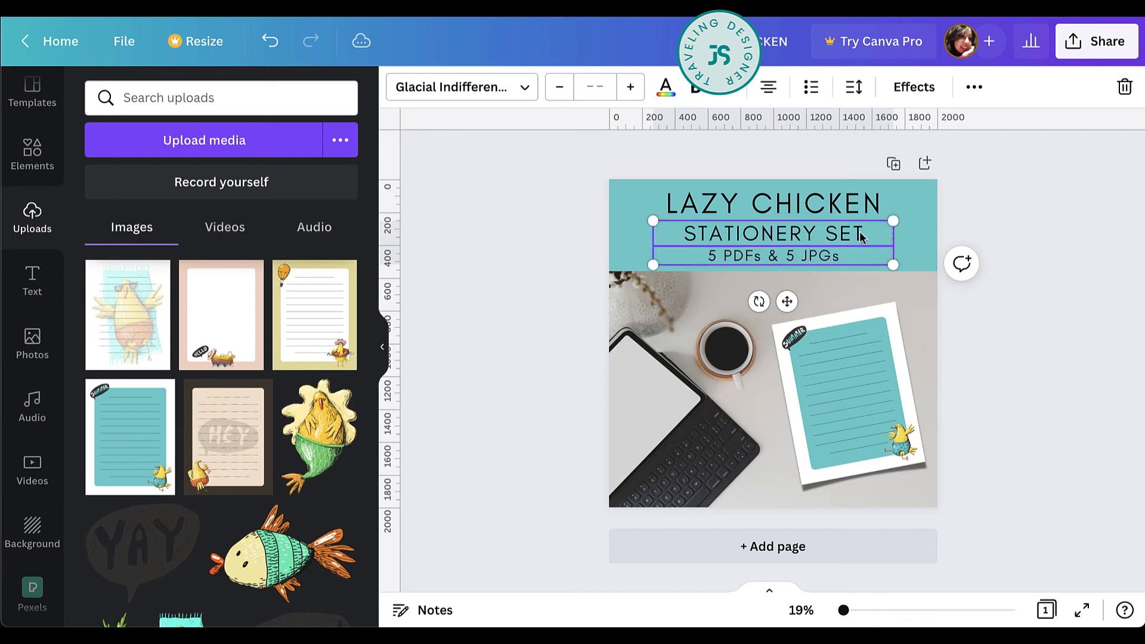
pyautogui.keyDown('shift'); pyautogui.click(860, 206); pyautogui.keyUp('shift')
pyautogui.click(974, 92)
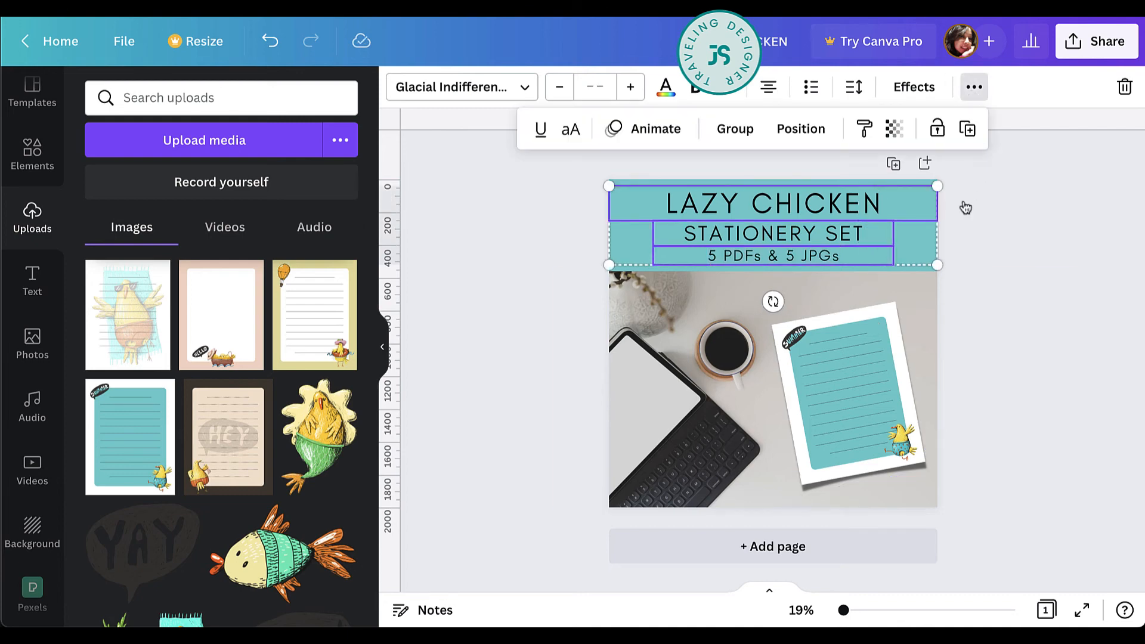
pyautogui.click(801, 129)
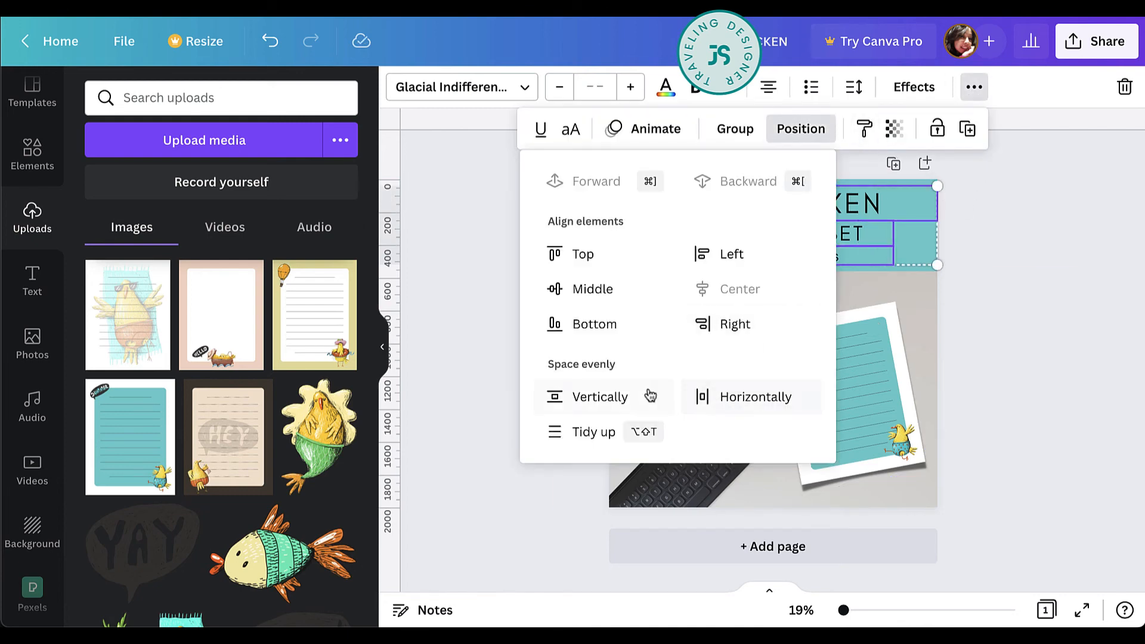
pyautogui.click(608, 399)
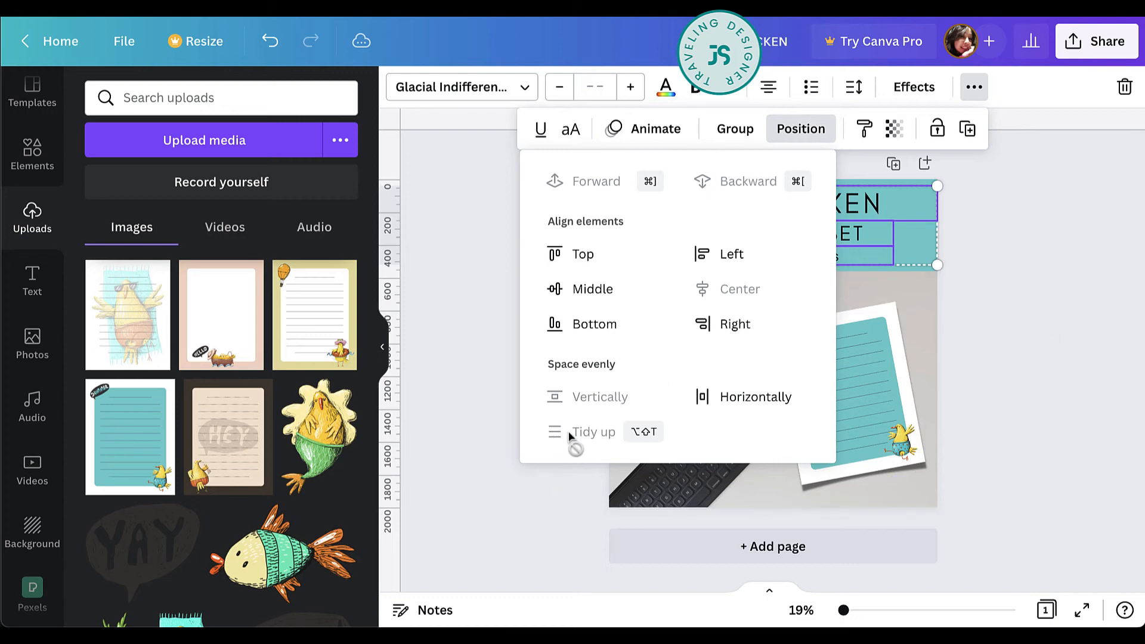
pyautogui.click(1039, 389)
pyautogui.click(1102, 297)
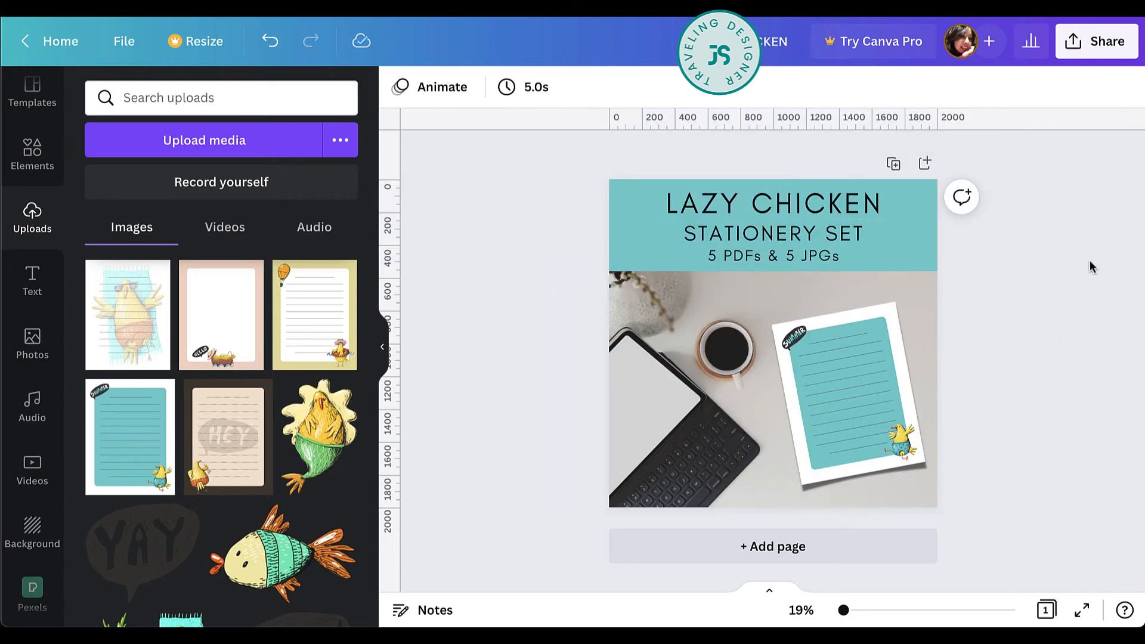
# Add the cocktail glass with beach ball illustration from the uploads, shrink it, and place it at the right end of the teal band.
pyautogui.scroll(-3, 187, 301)
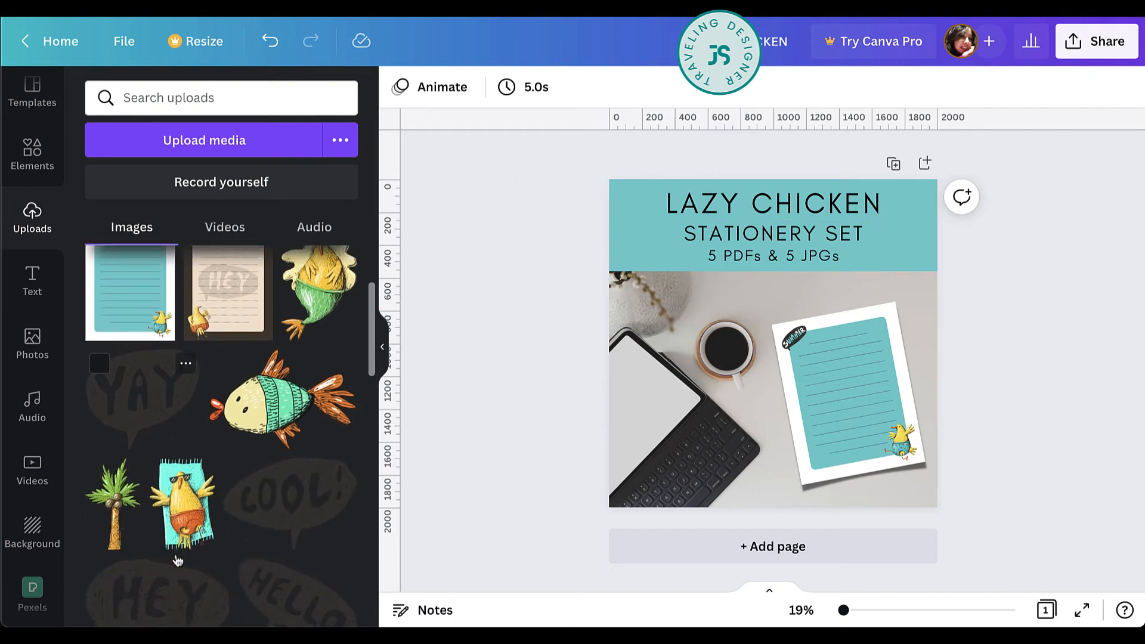
pyautogui.scroll(-3, 218, 530)
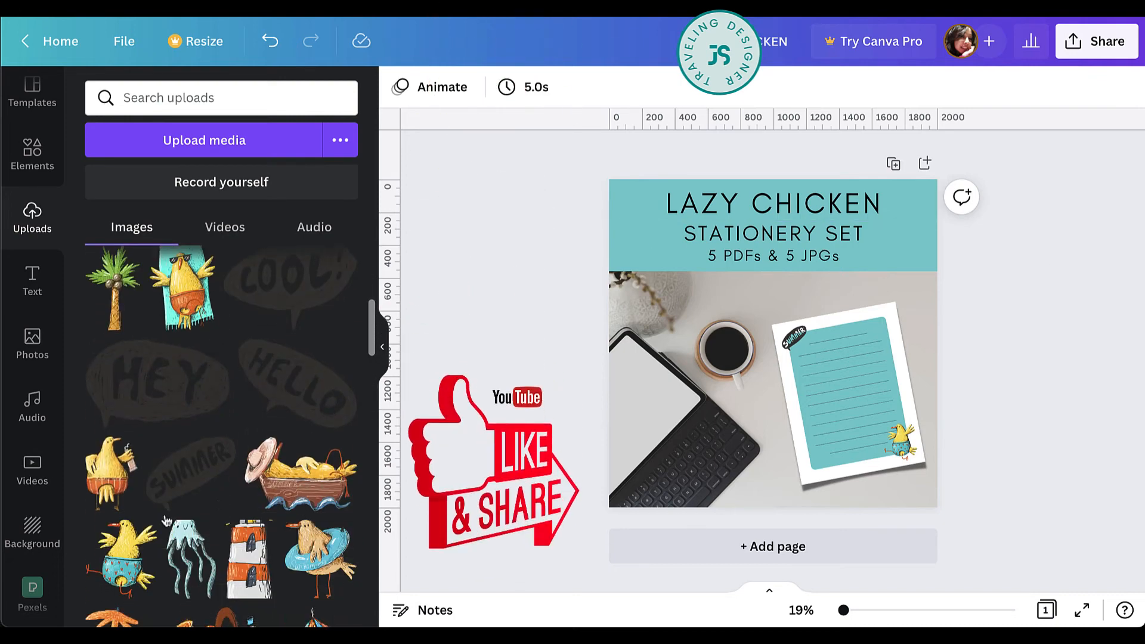
pyautogui.scroll(-3, 213, 504)
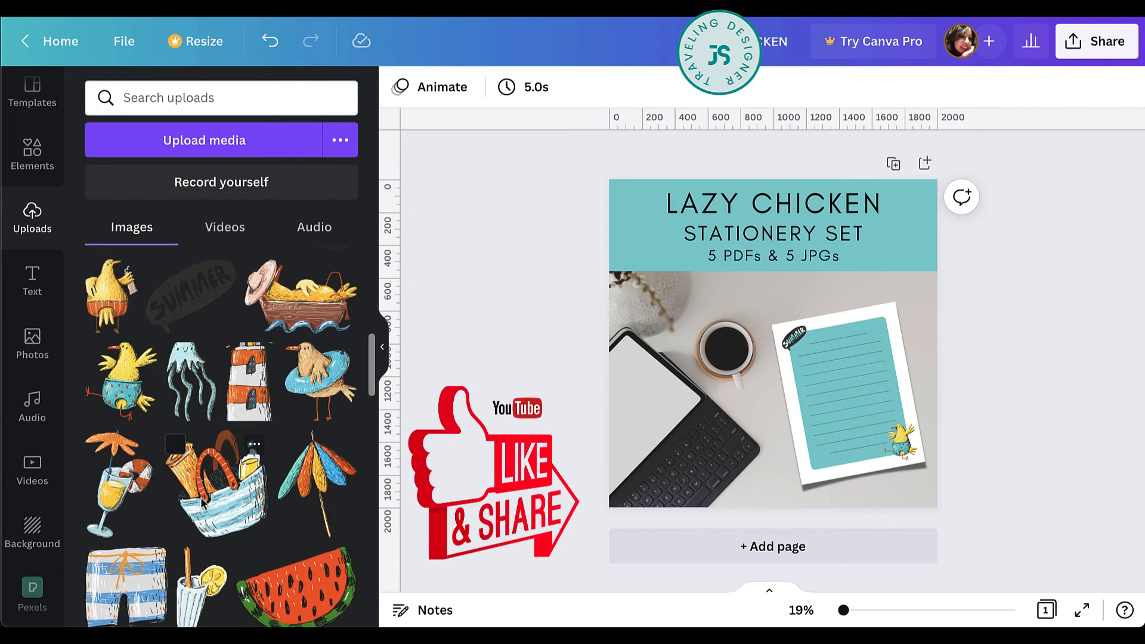
pyautogui.click(114, 494)
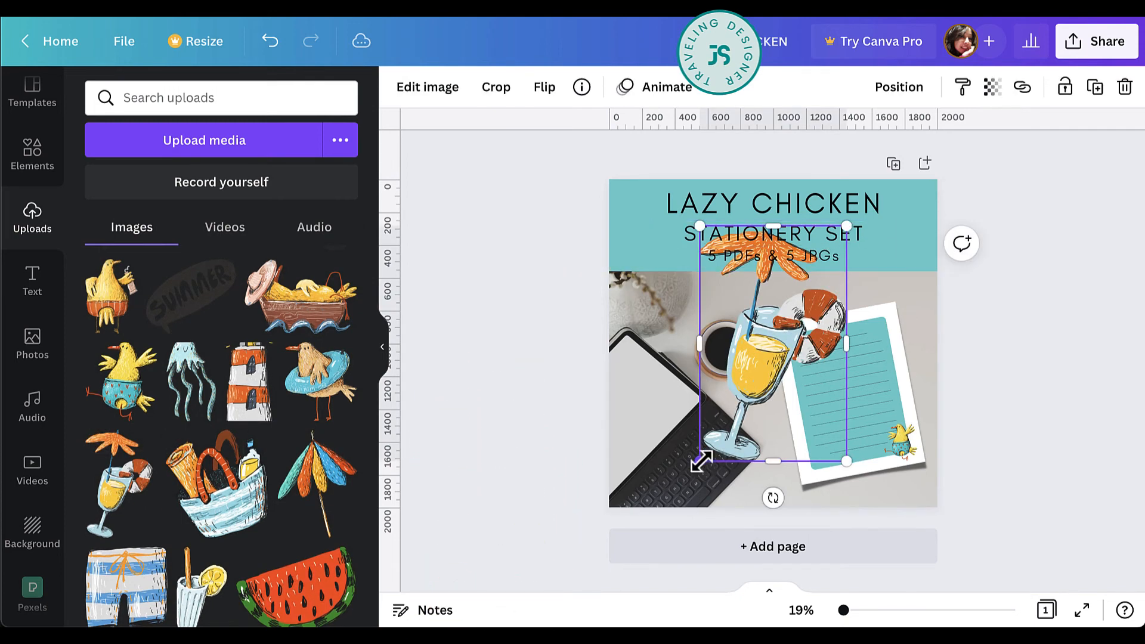
pyautogui.moveTo(698, 460); pyautogui.dragTo(808, 287)
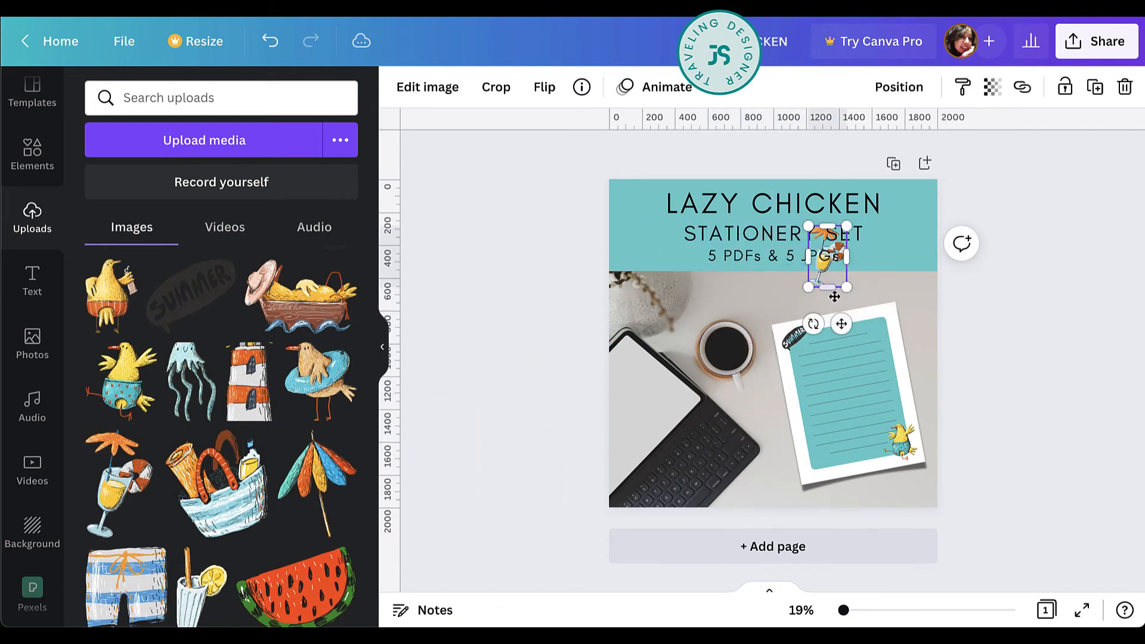
pyautogui.moveTo(841, 325); pyautogui.dragTo(926, 316)
pyautogui.click(992, 313)
# Place a small, tilted beach umbrella illustration left of the title text and raise the cocktail illustration slightly within the teal band.
pyautogui.click(278, 499)
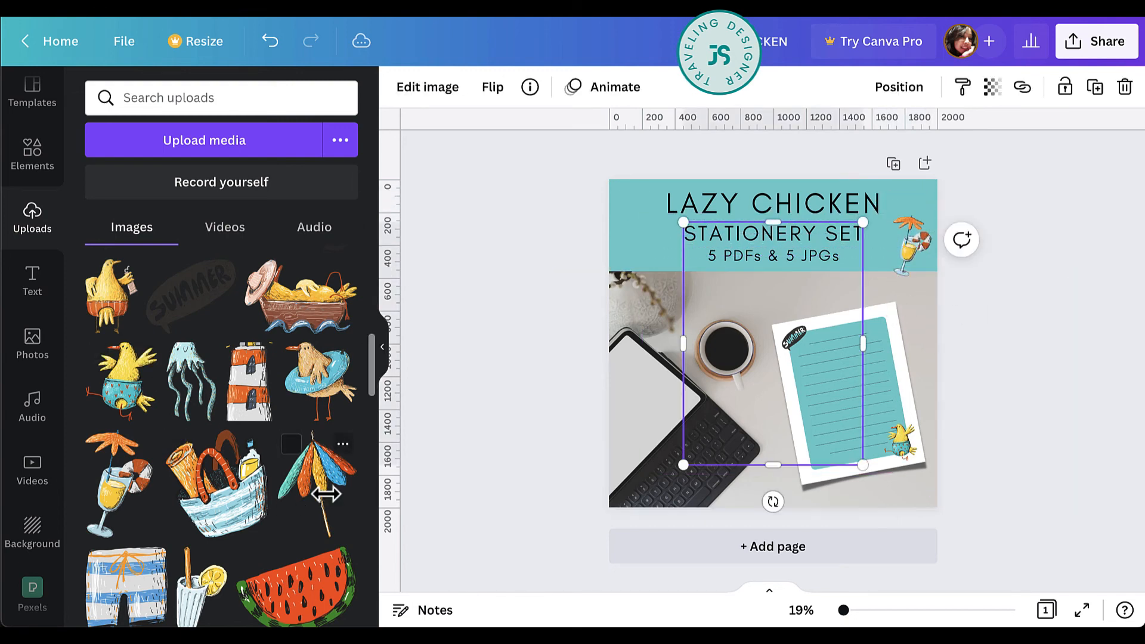
pyautogui.moveTo(682, 222); pyautogui.dragTo(631, 232)
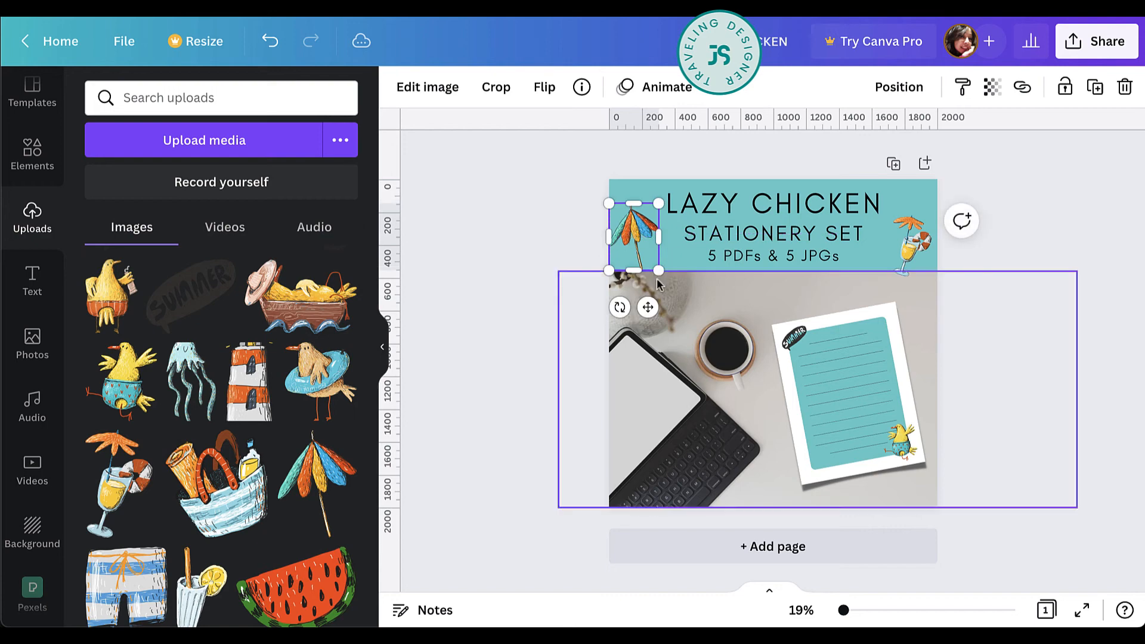
pyautogui.moveTo(645, 305)
pyautogui.mouseDown()
pyautogui.moveTo(672, 307)
pyautogui.moveTo(632, 308)
pyautogui.mouseUp()
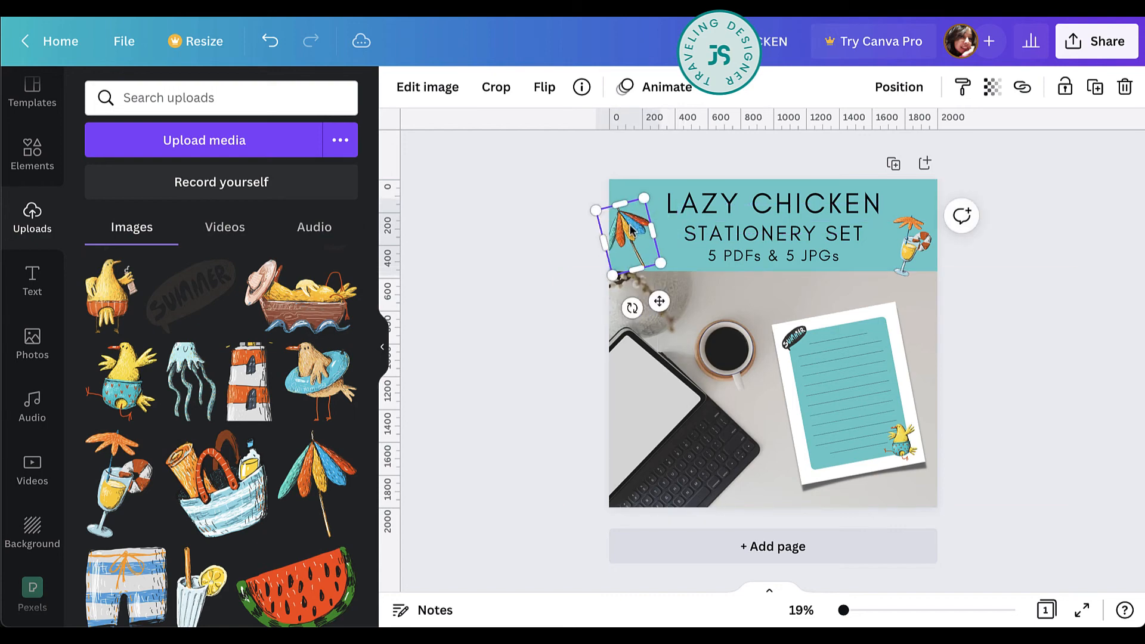
pyautogui.moveTo(631, 230)
pyautogui.mouseDown()
pyautogui.moveTo(644, 236)
pyautogui.moveTo(636, 224)
pyautogui.mouseUp()
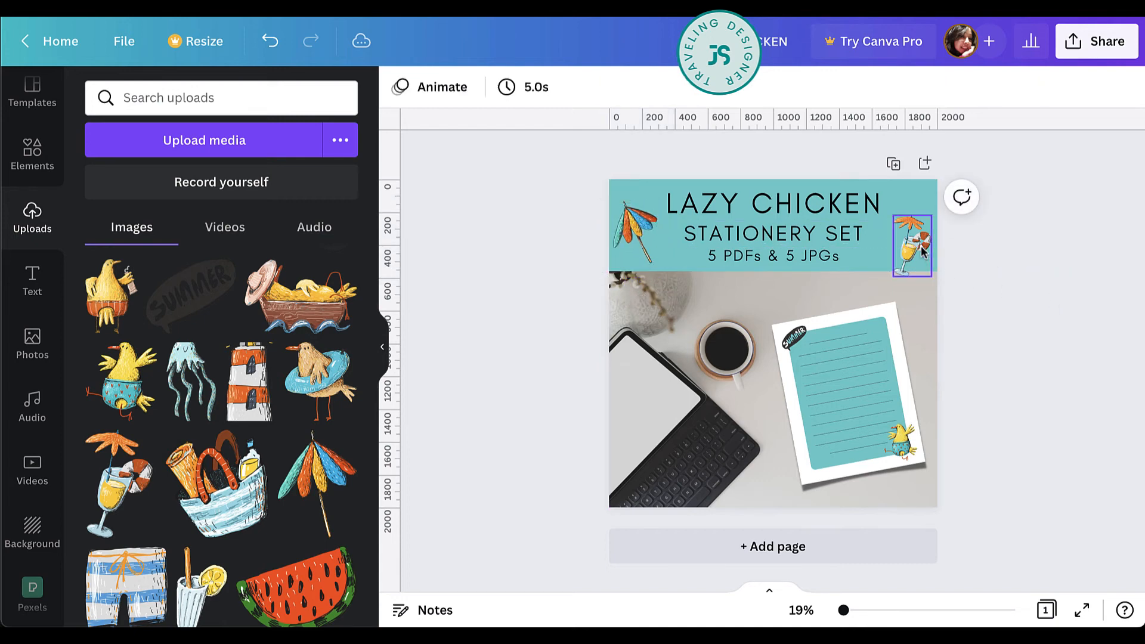
pyautogui.moveTo(921, 252); pyautogui.dragTo(922, 232)
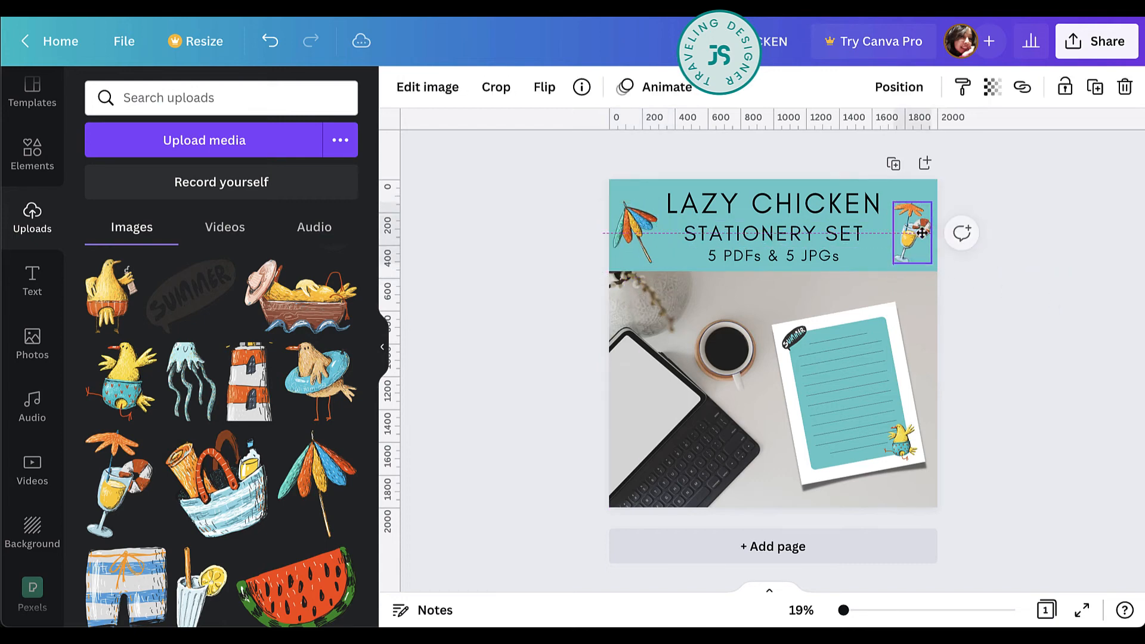
pyautogui.click(1026, 284)
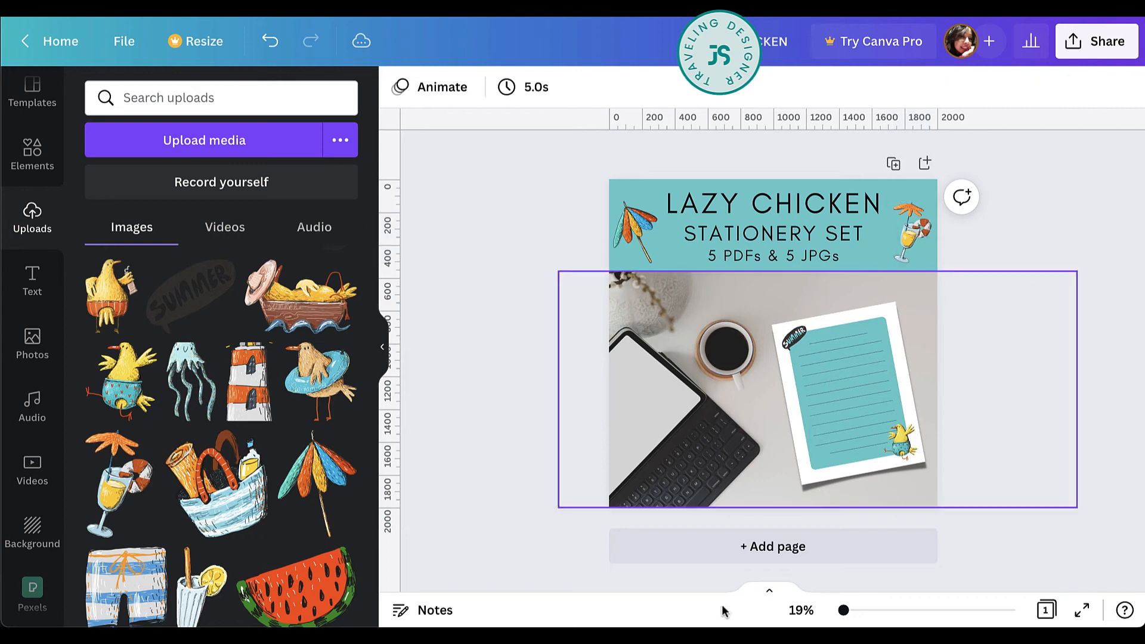
# Add a second page and insert all five uploaded stationery sheet images on it.
pyautogui.click(807, 545)
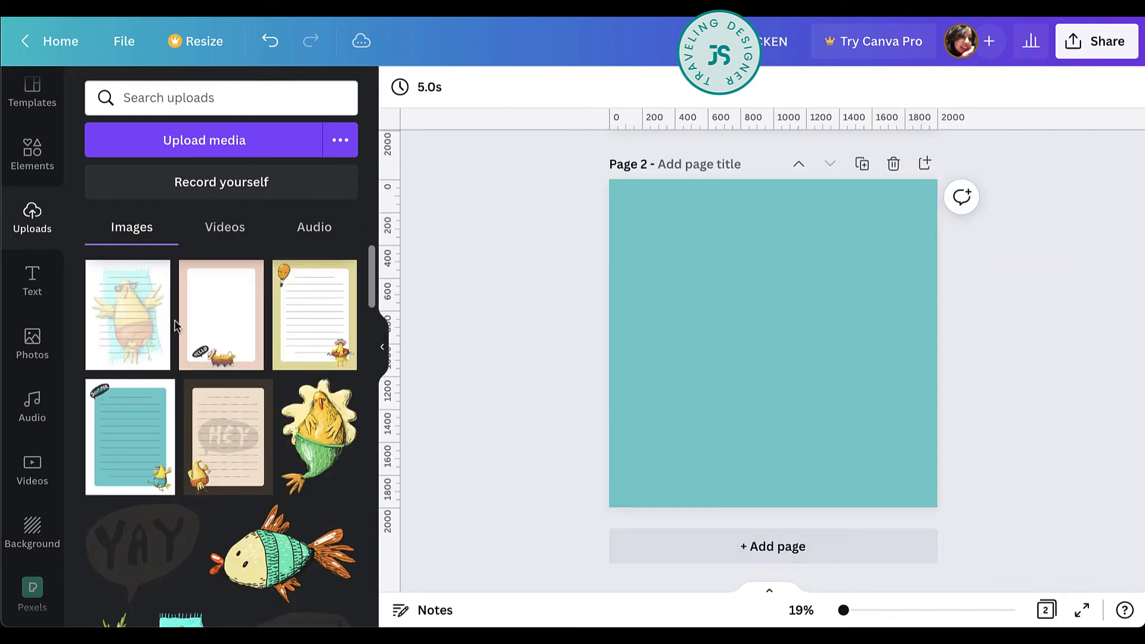
pyautogui.click(215, 324)
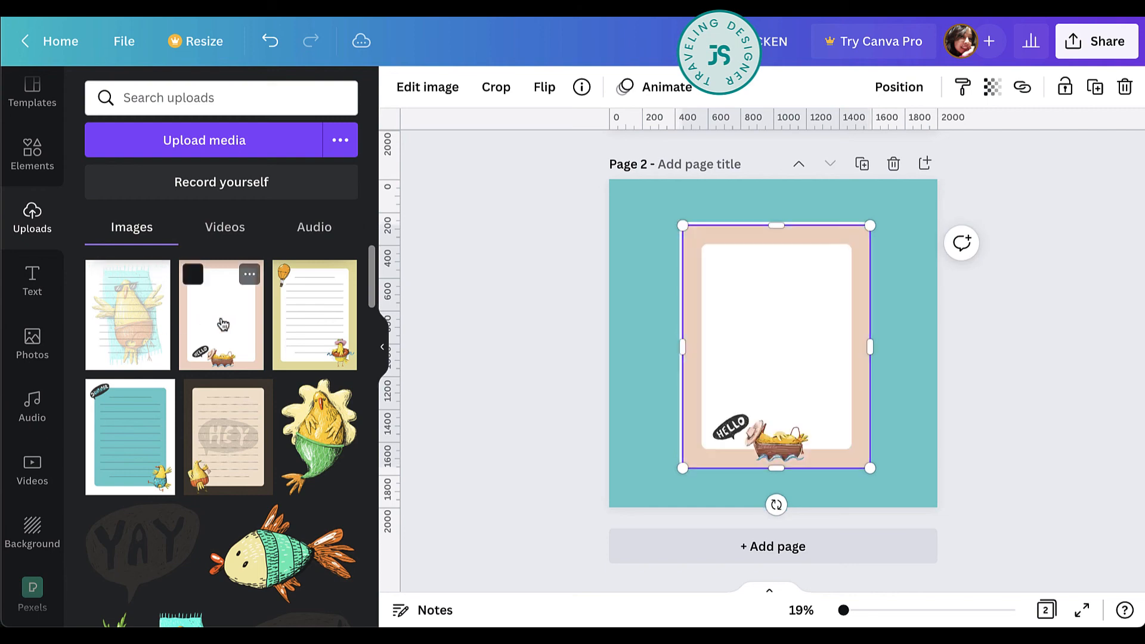
pyautogui.click(314, 316)
pyautogui.click(130, 437)
pyautogui.click(228, 440)
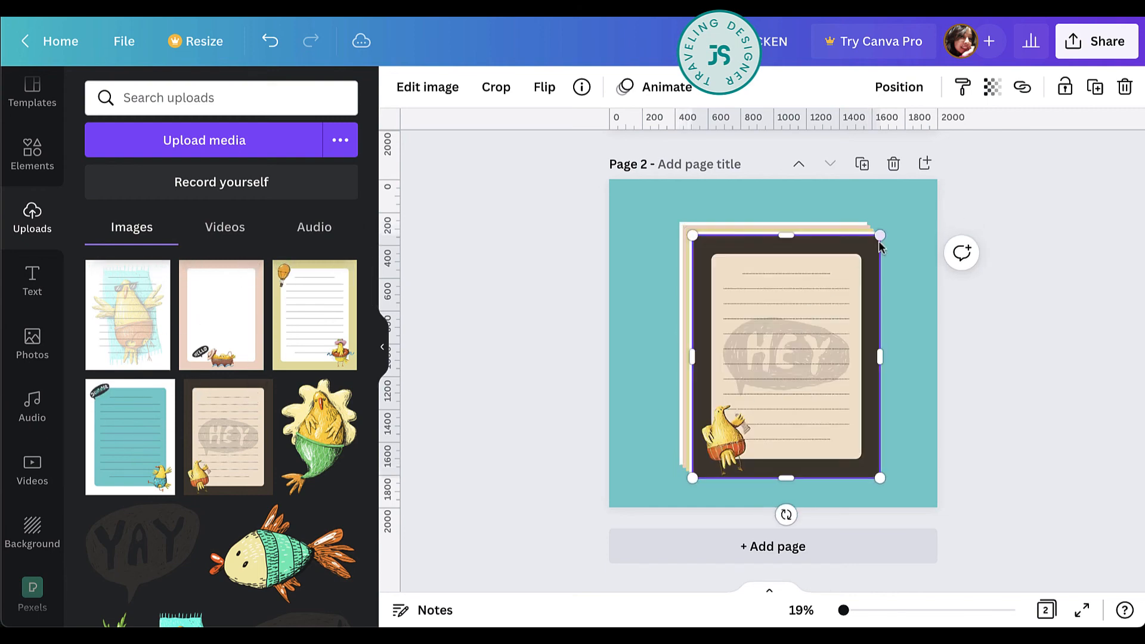
# Shrink the five stationery sheets together and move the stack to the lower-left area of page 2.
pyautogui.moveTo(922, 267); pyautogui.dragTo(691, 444)
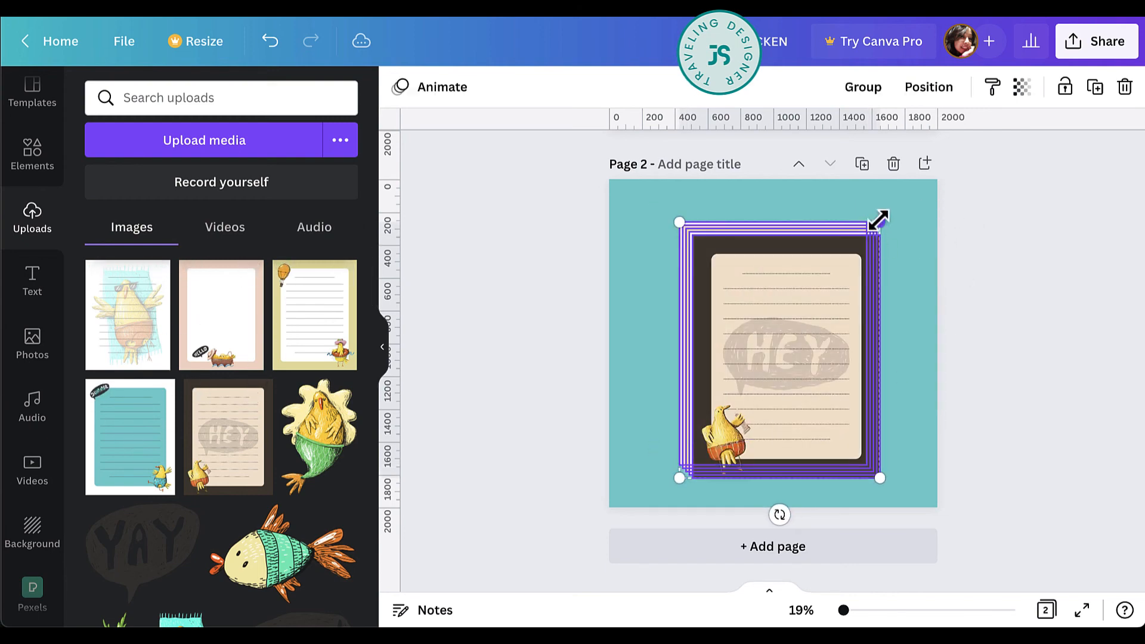
pyautogui.moveTo(878, 221); pyautogui.dragTo(769, 315)
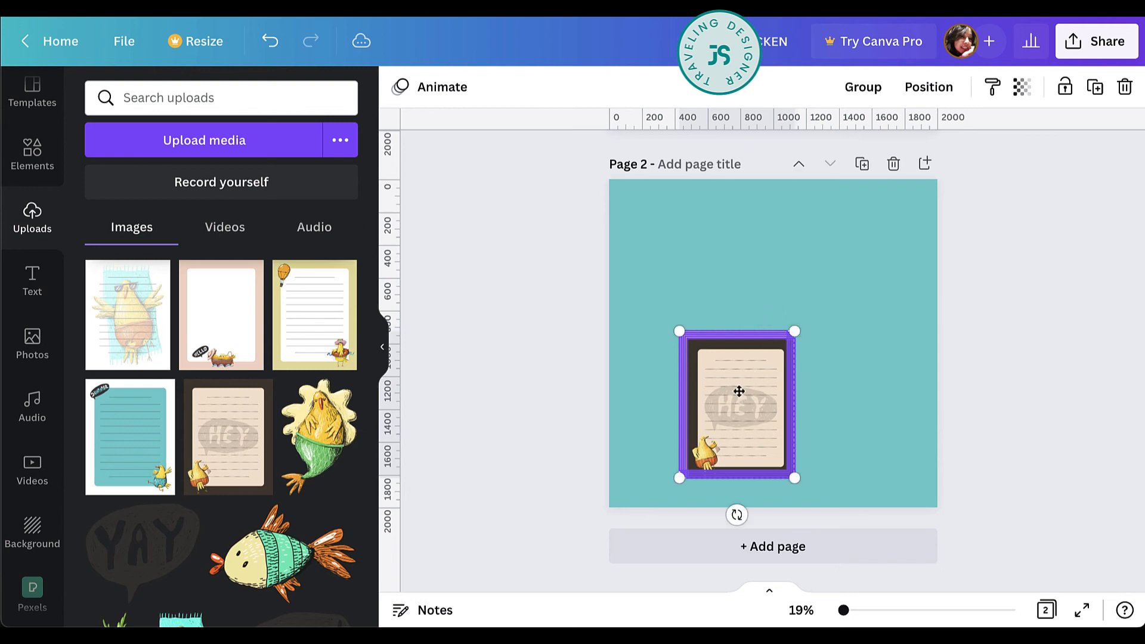
pyautogui.moveTo(739, 392); pyautogui.dragTo(693, 403)
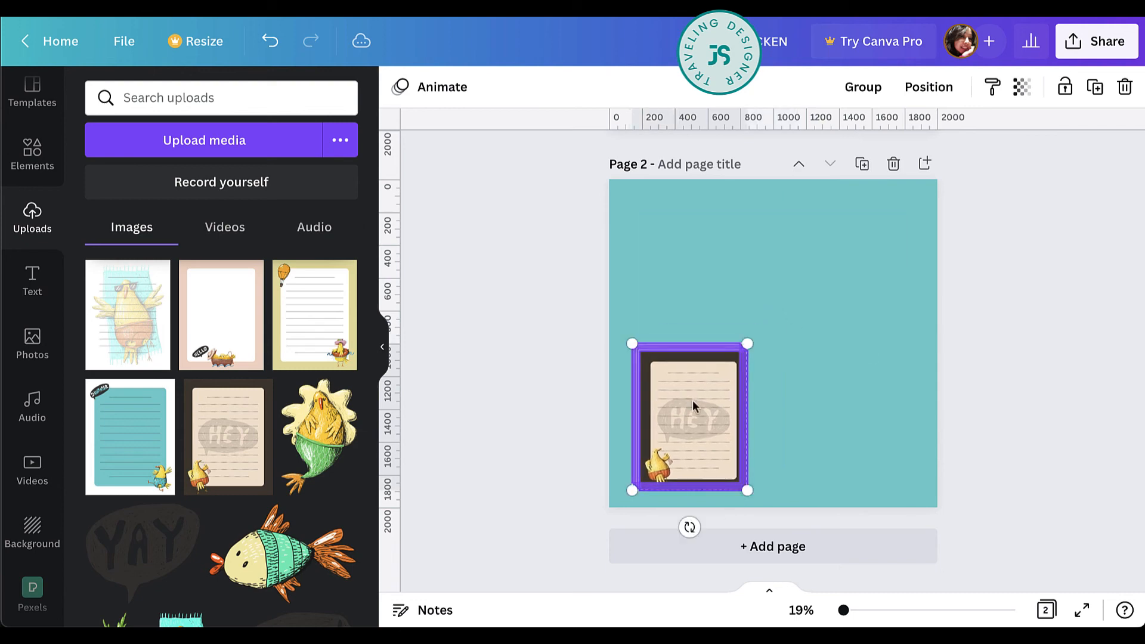
pyautogui.moveTo(747, 344); pyautogui.dragTo(721, 363)
# Spread the stacked sheets into two rows, with the teal and yellow sheets above and the beach towel, HEY and pink sheets below.
pyautogui.click(707, 432)
pyautogui.moveTo(707, 431); pyautogui.dragTo(799, 435)
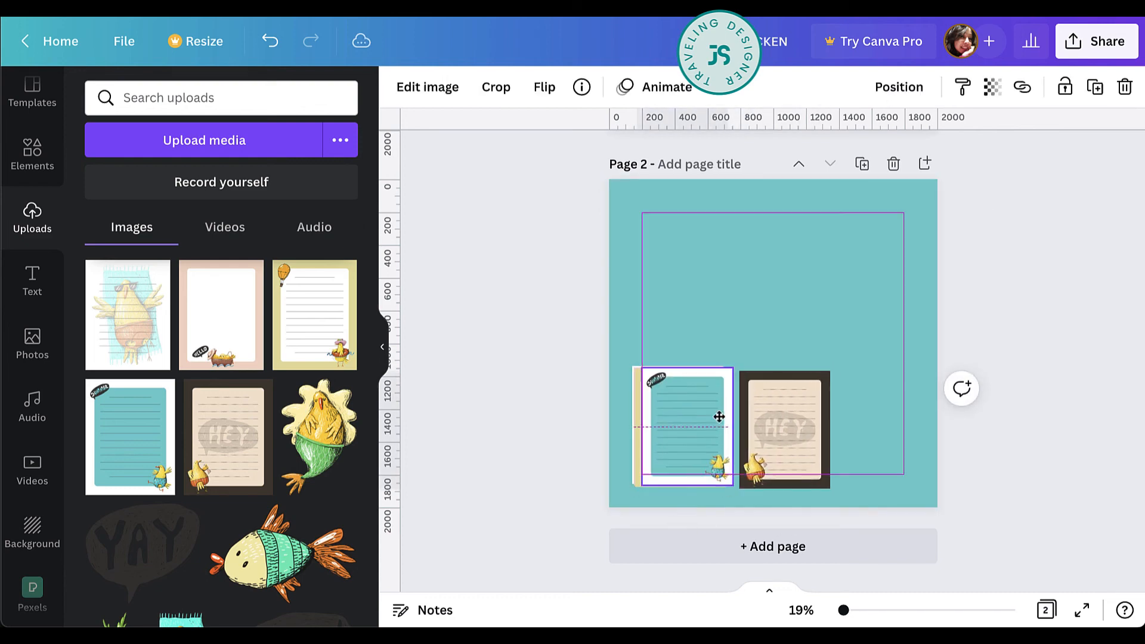
pyautogui.moveTo(718, 413); pyautogui.dragTo(689, 301)
pyautogui.moveTo(678, 393); pyautogui.dragTo(787, 312)
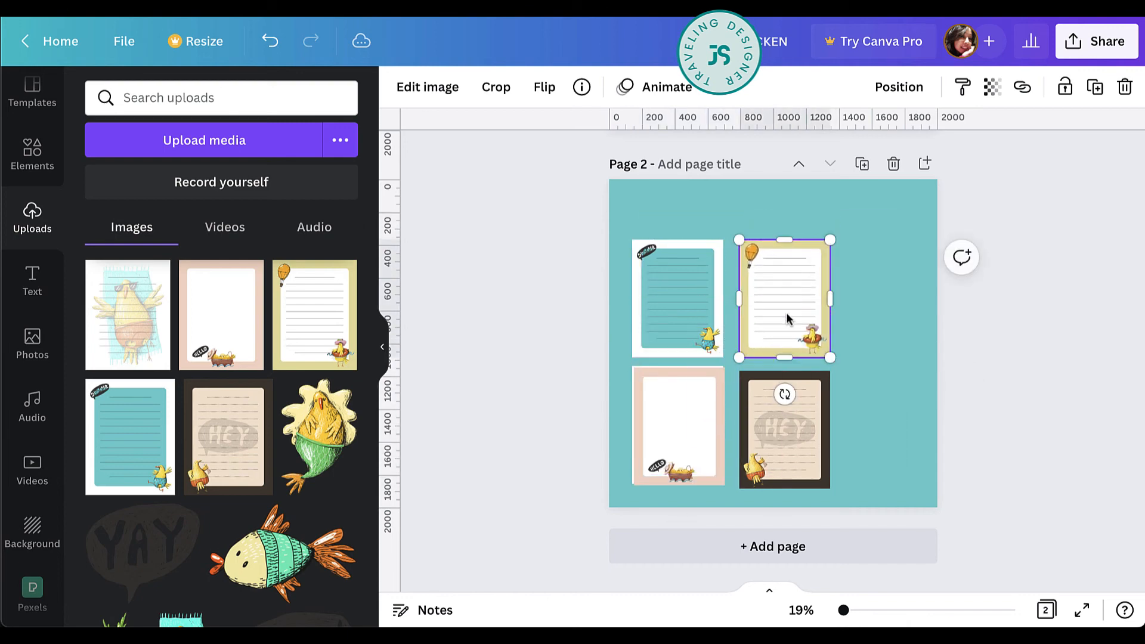
pyautogui.moveTo(661, 451); pyautogui.dragTo(871, 460)
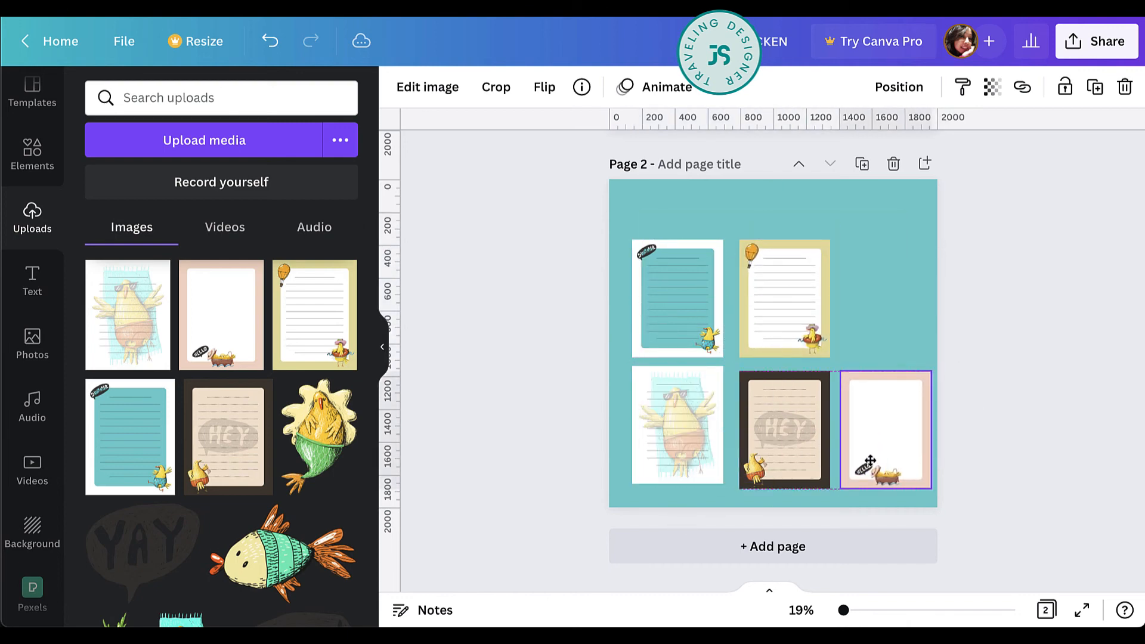
# Align the three lower sheets on page 2 along their middles and check the alignment of the two upper sheets.
pyautogui.moveTo(776, 441); pyautogui.dragTo(694, 443)
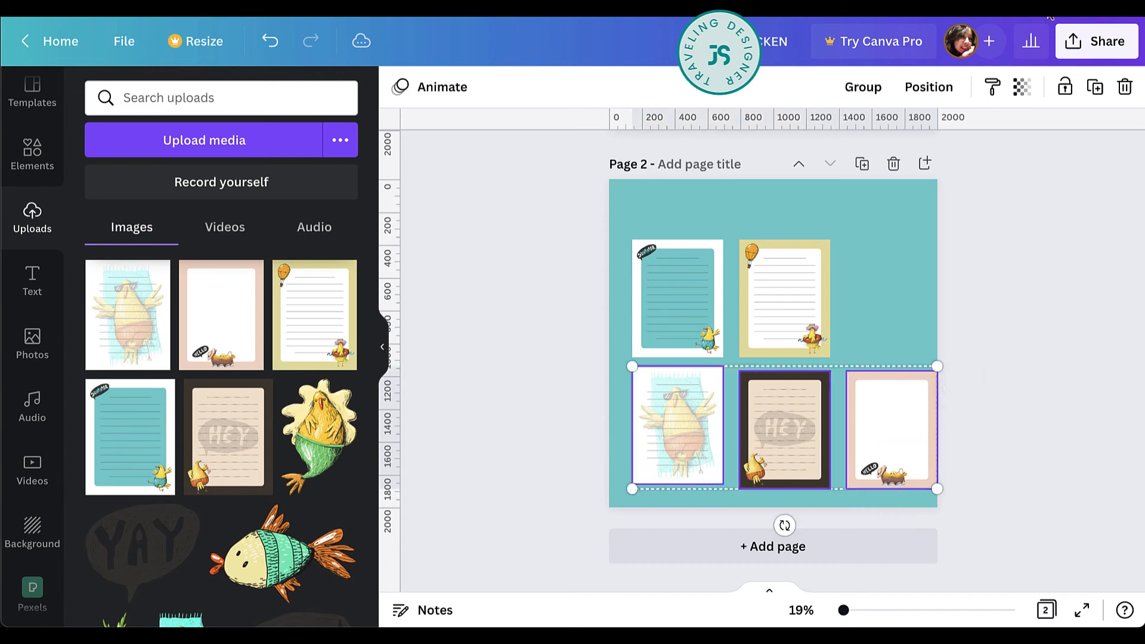
pyautogui.click(928, 87)
pyautogui.click(693, 386)
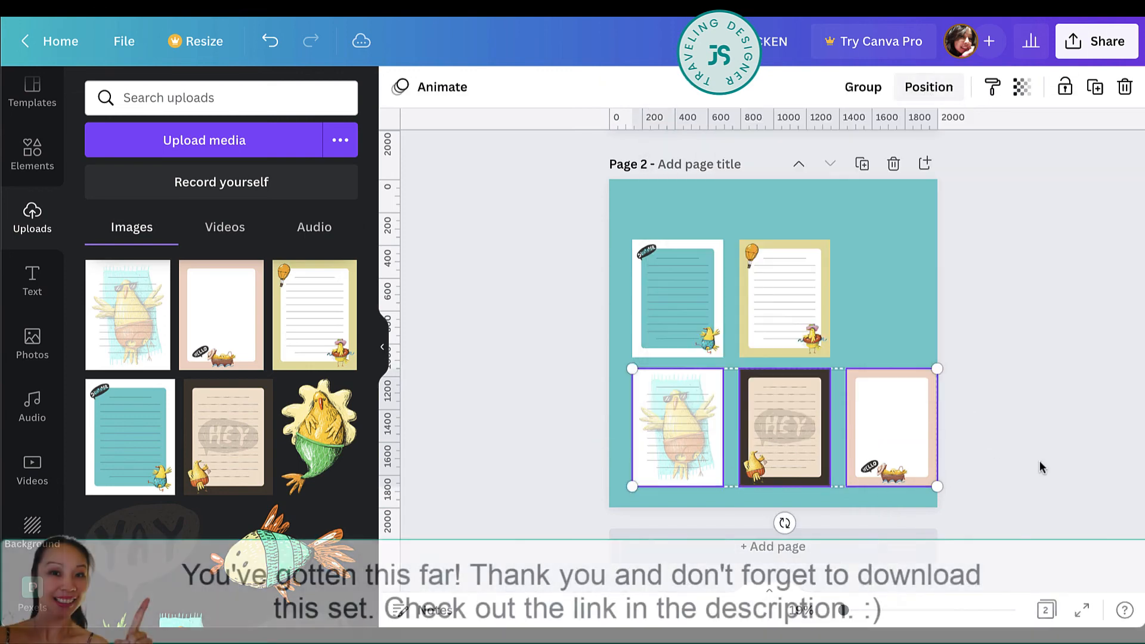
pyautogui.moveTo(896, 315); pyautogui.dragTo(628, 316)
pyautogui.click(914, 89)
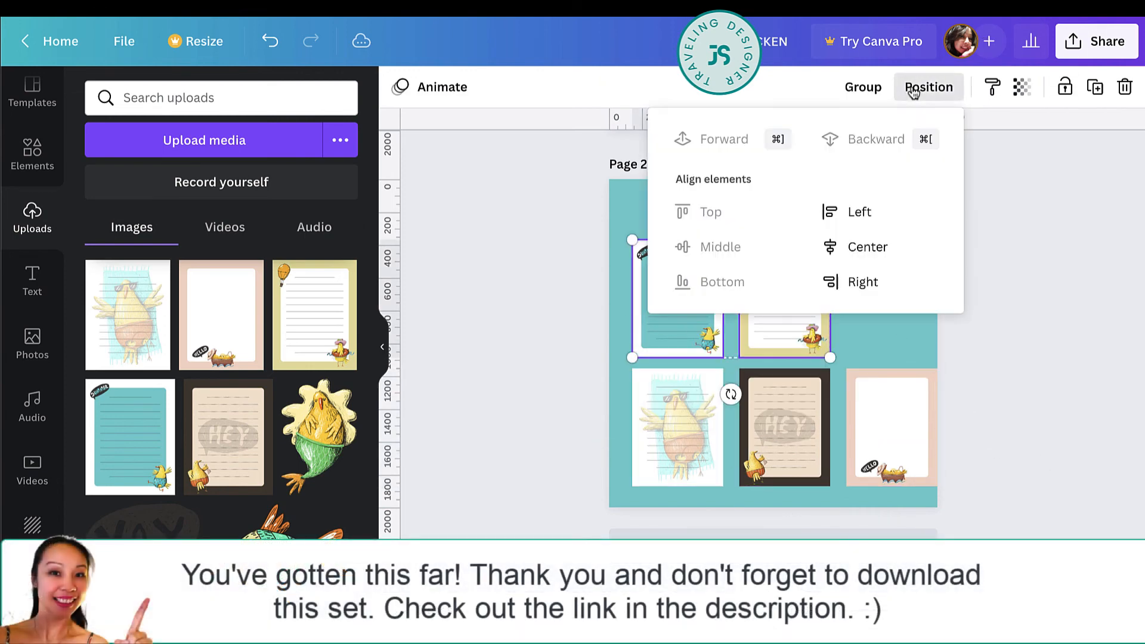
pyautogui.click(972, 346)
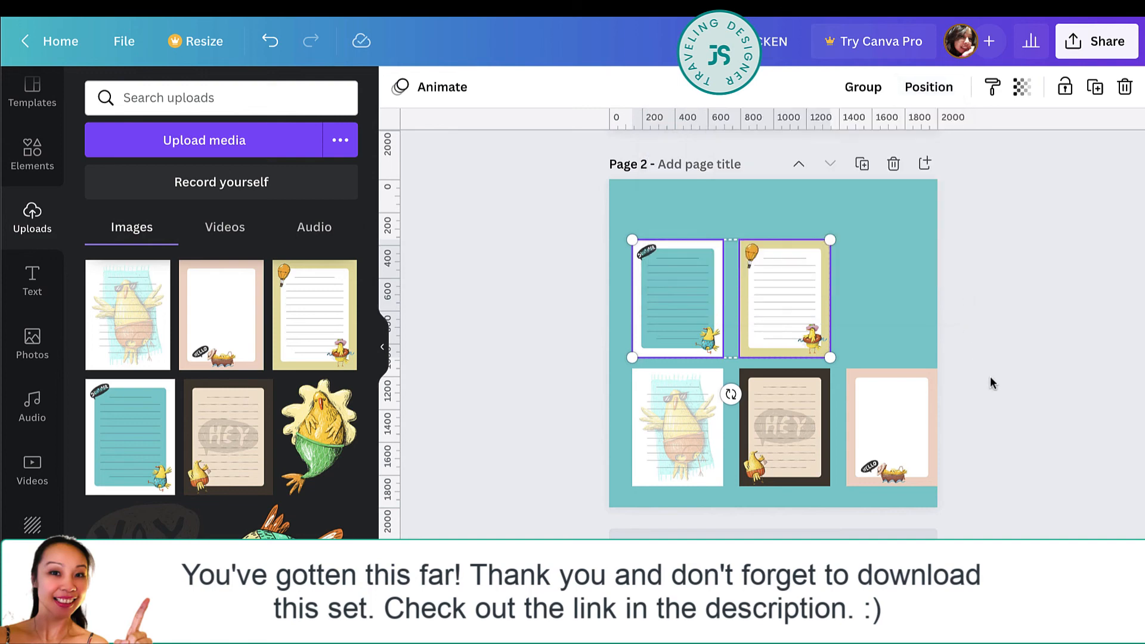
# Move all five stationery sheets on page 2 together slightly left and down so the group sits centred across the page.
pyautogui.moveTo(973, 338); pyautogui.dragTo(693, 413)
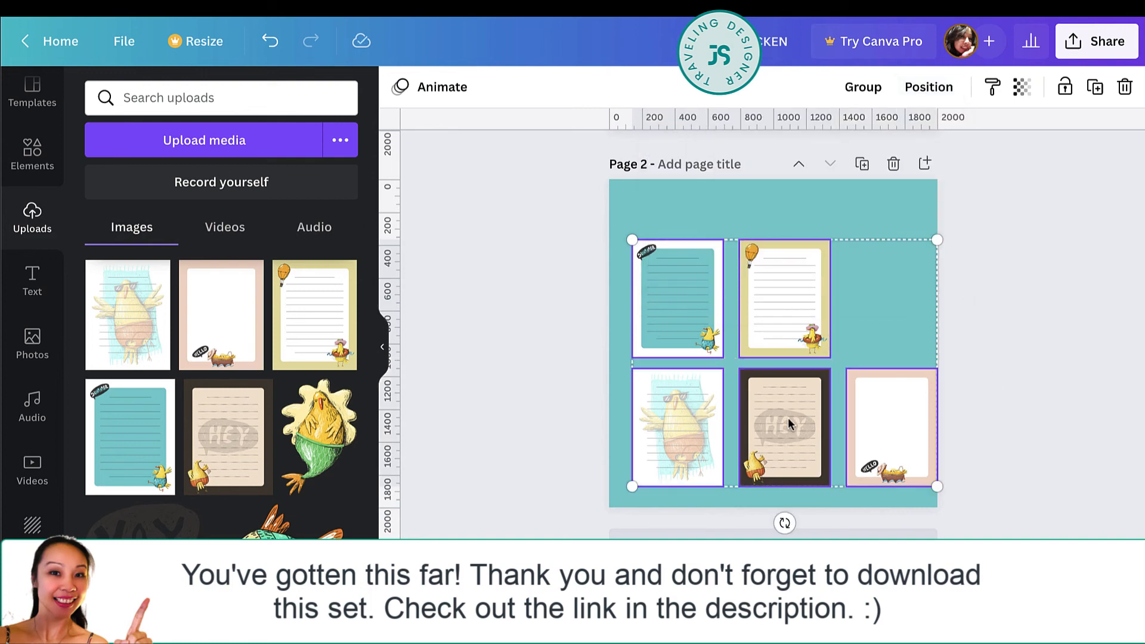
pyautogui.moveTo(788, 417); pyautogui.dragTo(776, 420)
pyautogui.click(1042, 423)
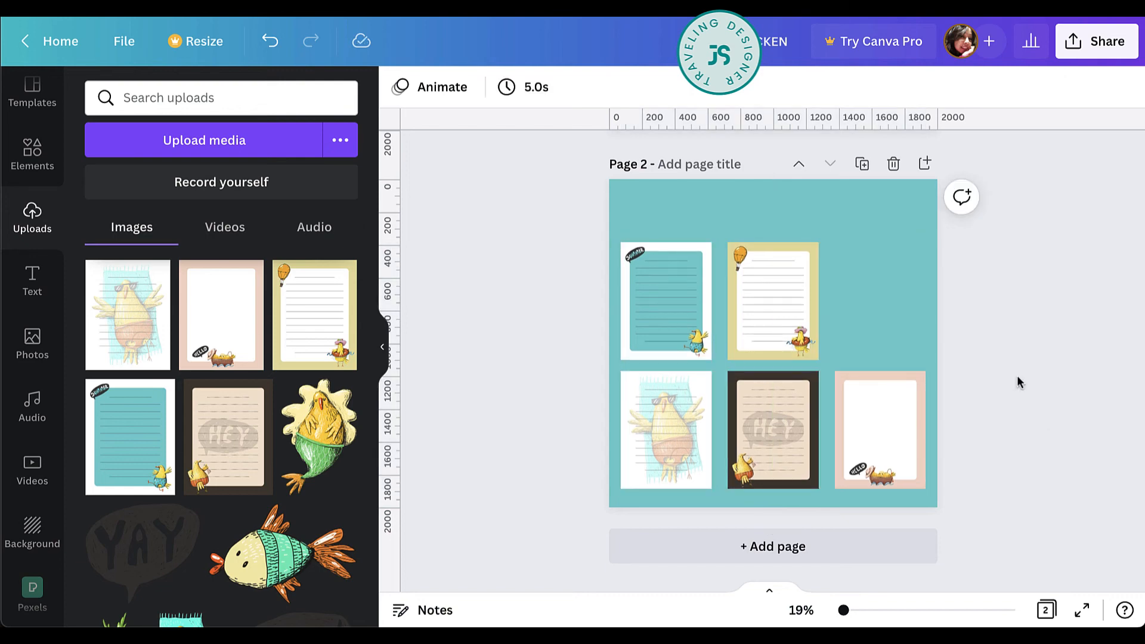
# Copy the LAZY CHICKEN title from page 1 and centre it above the sheets on page 2.
pyautogui.scroll(5, 754, 177)
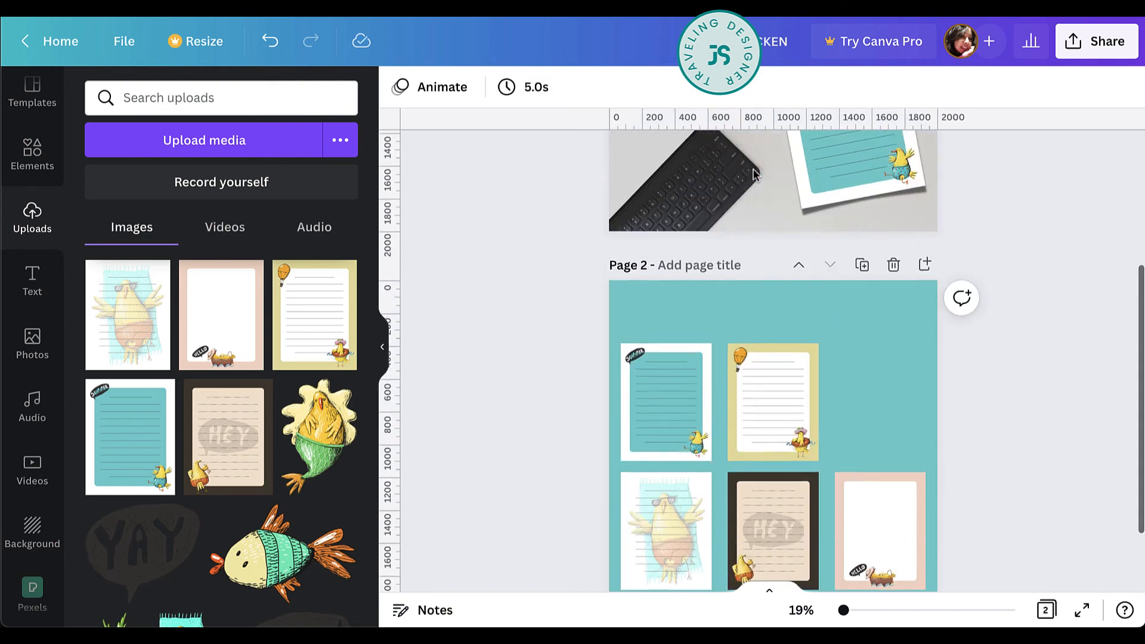
pyautogui.click(756, 206)
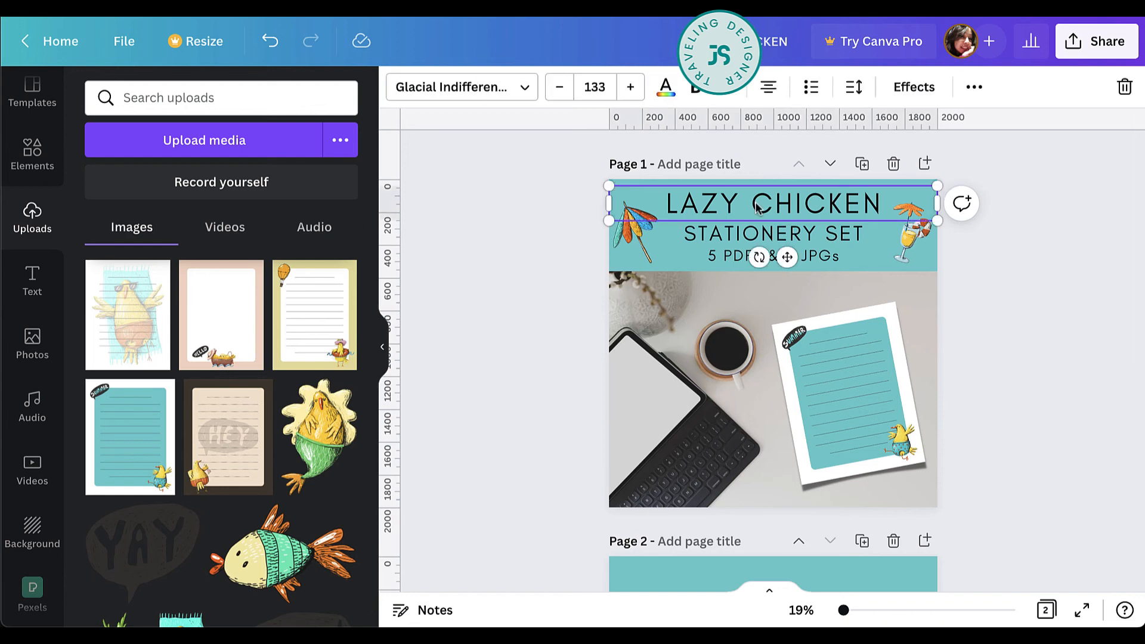
pyautogui.scroll(-4, 775, 238)
pyautogui.click(841, 337)
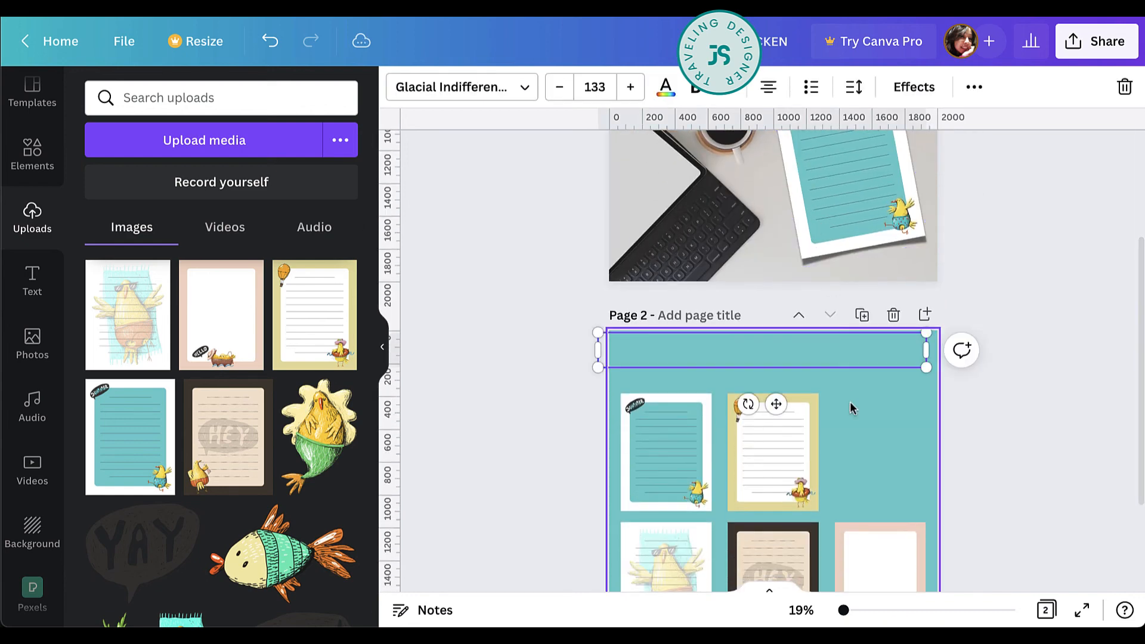
pyautogui.moveTo(827, 357)
pyautogui.mouseDown()
pyautogui.moveTo(848, 363)
pyautogui.moveTo(838, 357)
pyautogui.mouseUp()
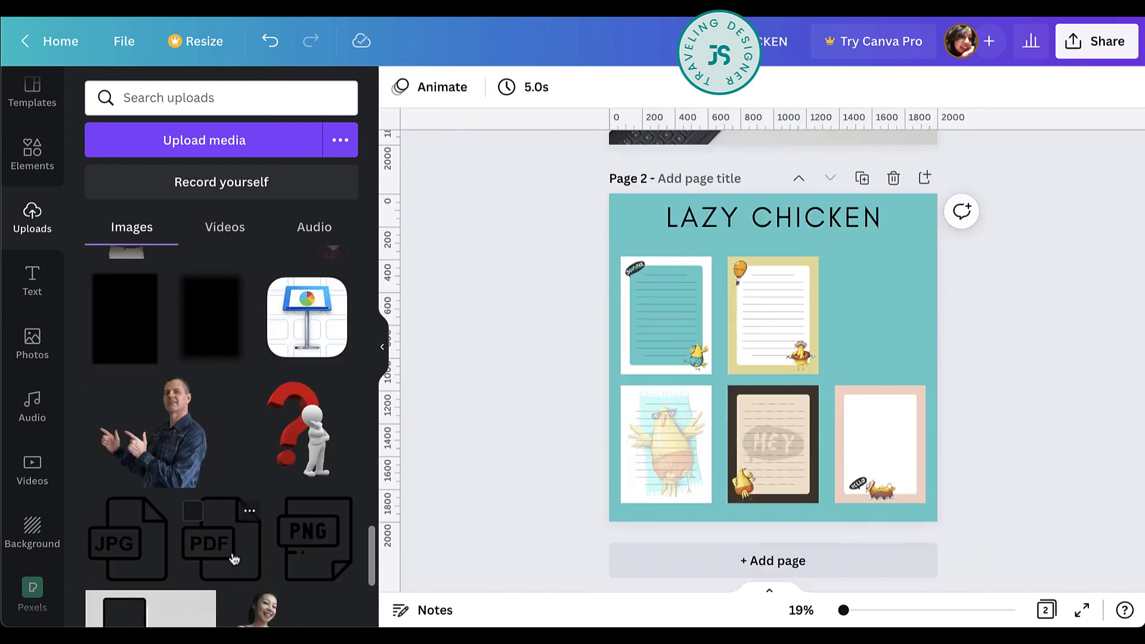
# Stack small uploaded PDF and JPG icons, with PDF above, in the empty space beside the yellow sheet on page 2.
pyautogui.click(209, 540)
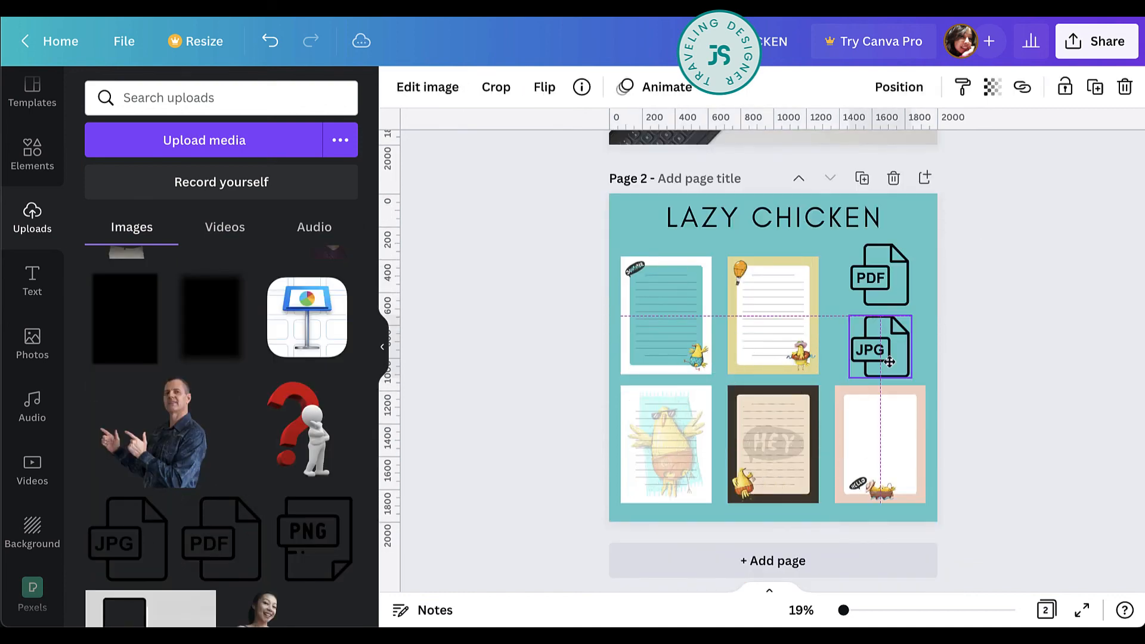
pyautogui.moveTo(982, 308); pyautogui.dragTo(895, 268)
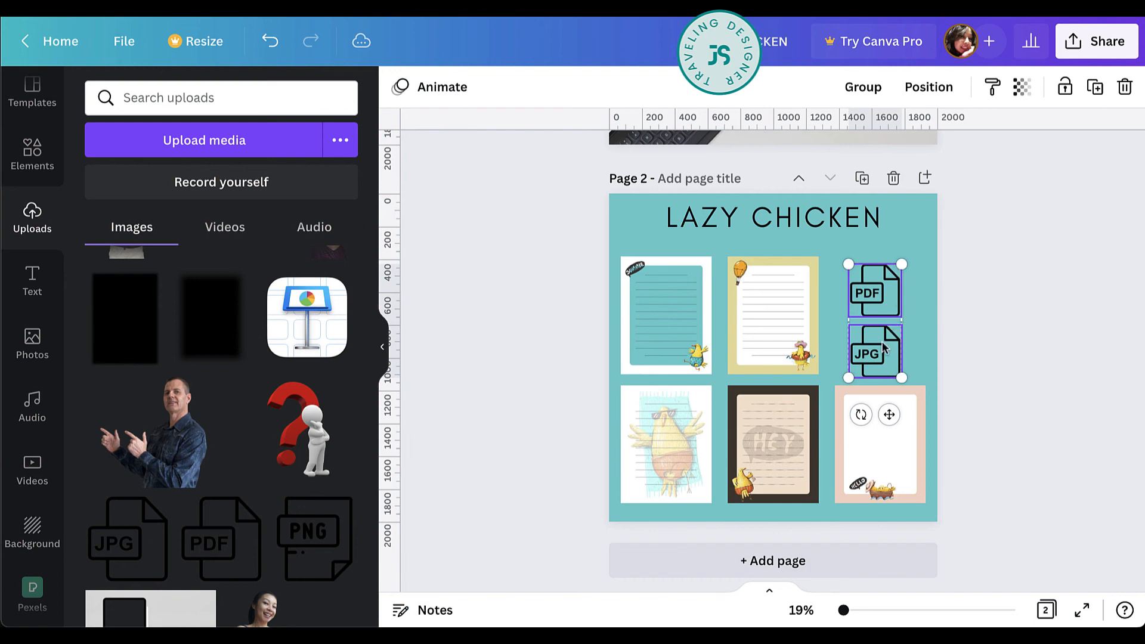
pyautogui.moveTo(884, 346); pyautogui.dragTo(890, 337)
pyautogui.click(1059, 379)
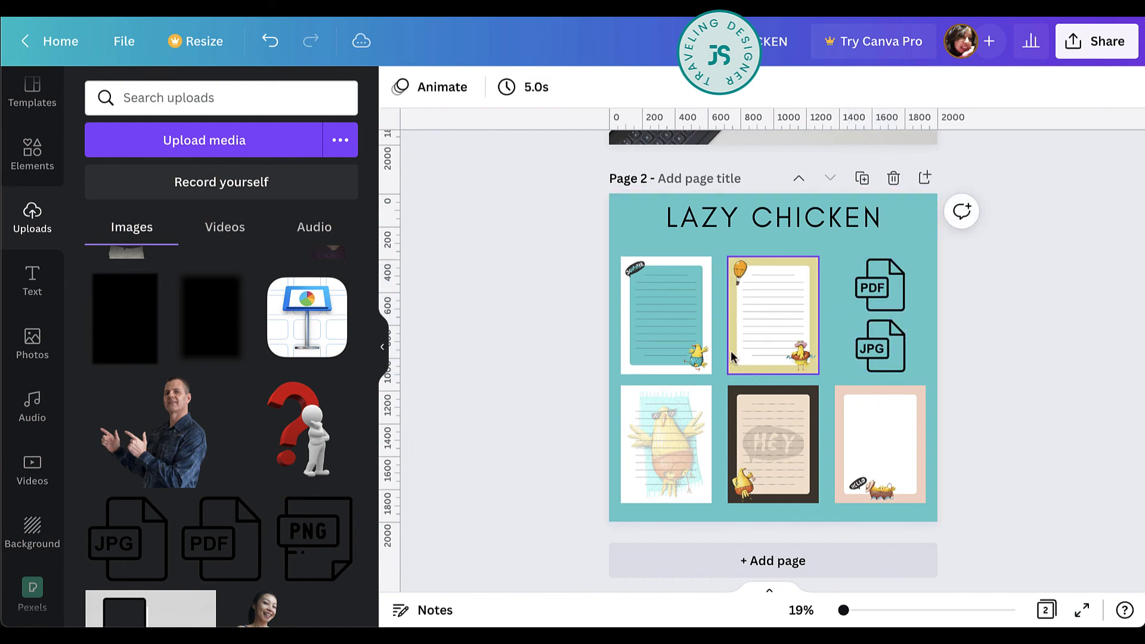
# Apply the Curved shadow effect to the stationery sheets on page 2.
pyautogui.click(659, 292)
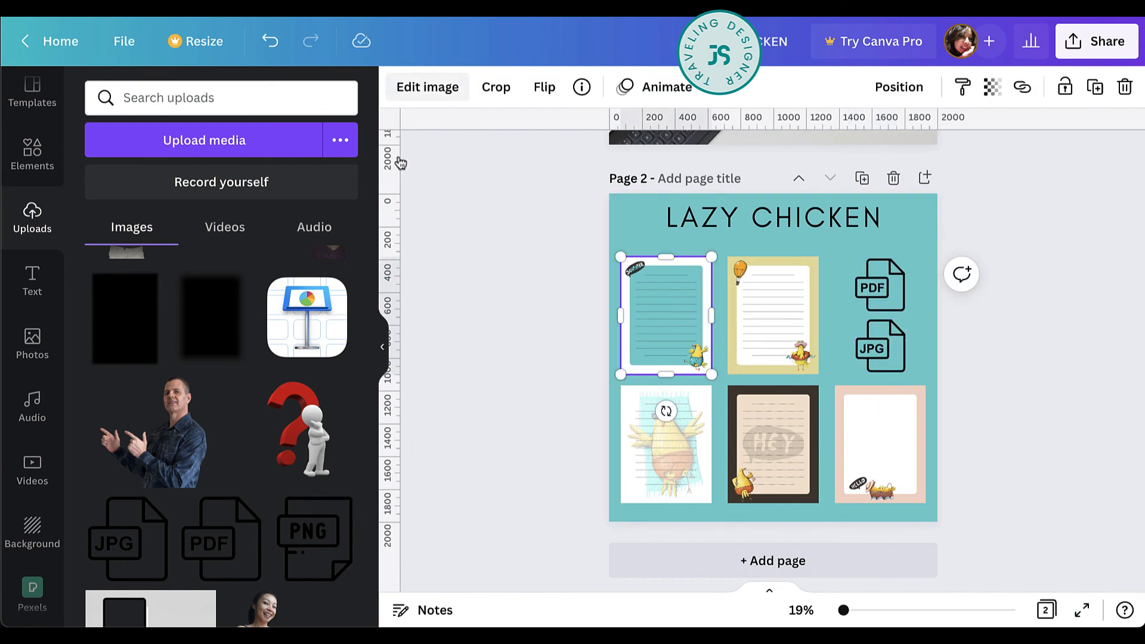
pyautogui.click(427, 87)
pyautogui.click(156, 228)
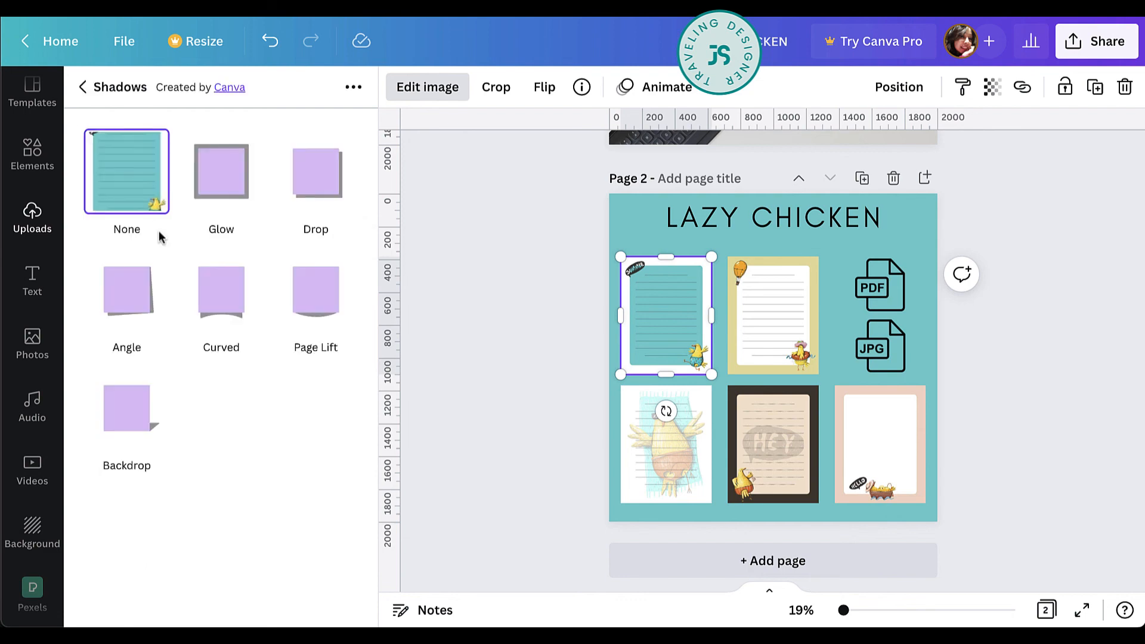
pyautogui.click(225, 317)
pyautogui.scroll(1, 605, 335)
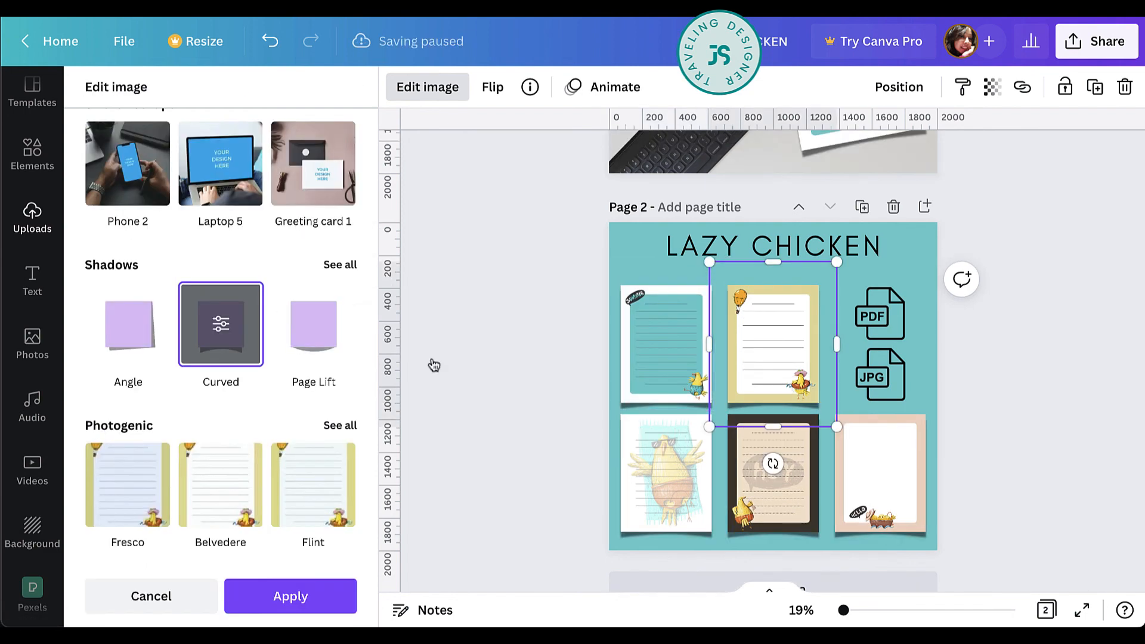
# Search the elements for "watercolor" and place the pink brush stroke behind the LAZY CHICKEN title on page 2.
pyautogui.click(34, 156)
pyautogui.click(260, 110)
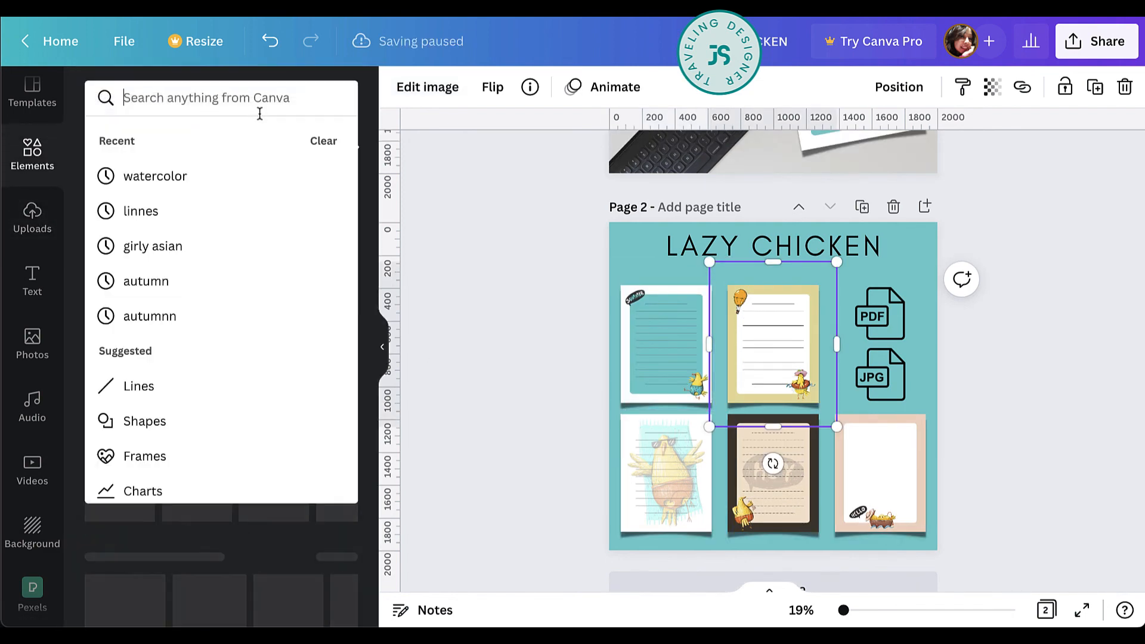
pyautogui.write('water')
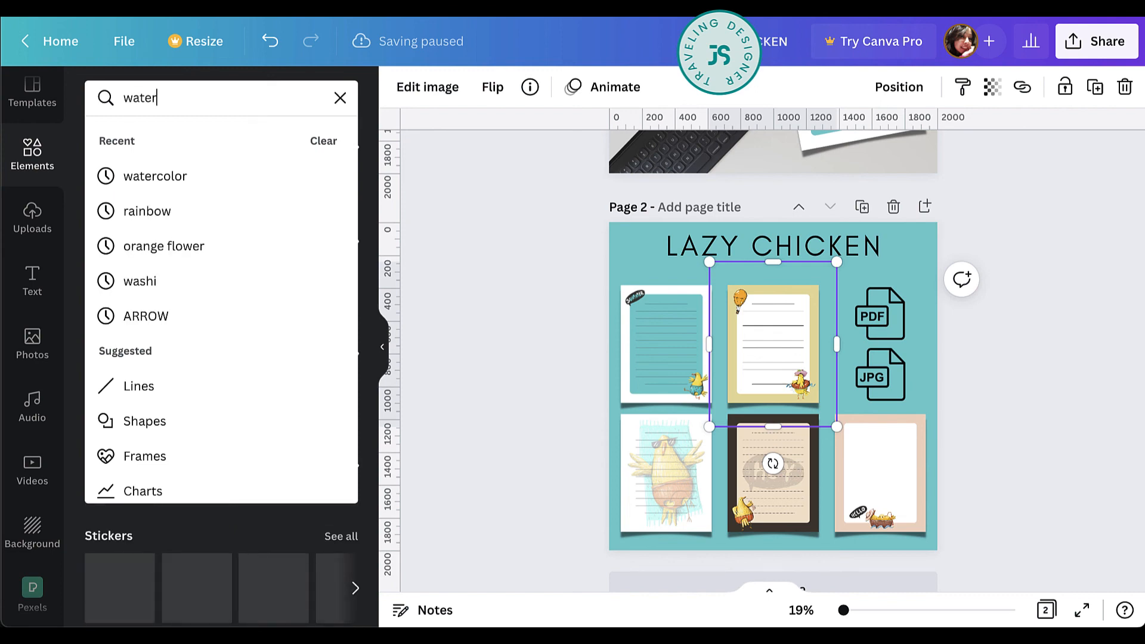
pyautogui.write('color')
pyautogui.press('Return')
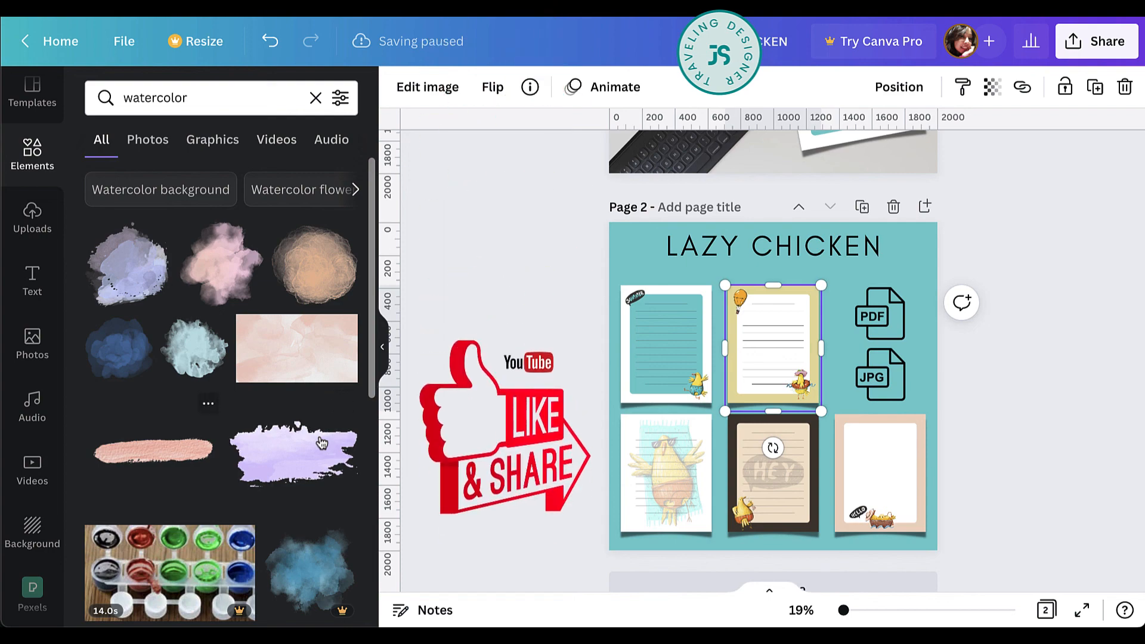
pyautogui.click(154, 452)
pyautogui.moveTo(801, 385); pyautogui.dragTo(798, 248)
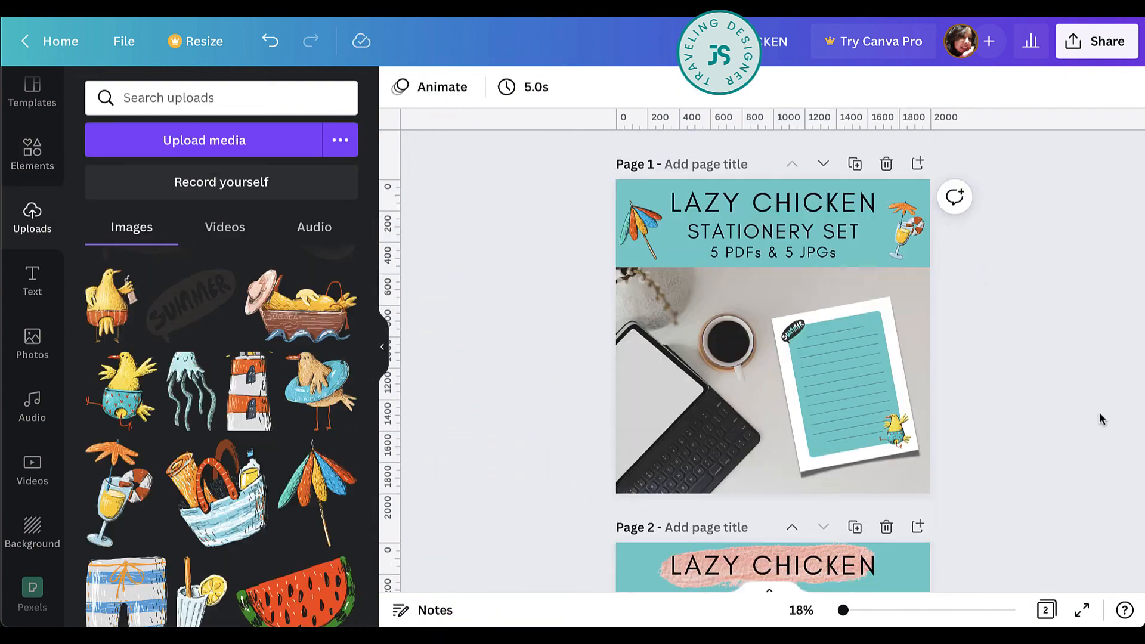
# Copy the yellow stationery sheet from page 2 and paste it onto page 1.
pyautogui.scroll(-3, 1097, 417)
pyautogui.scroll(-3, 1043, 351)
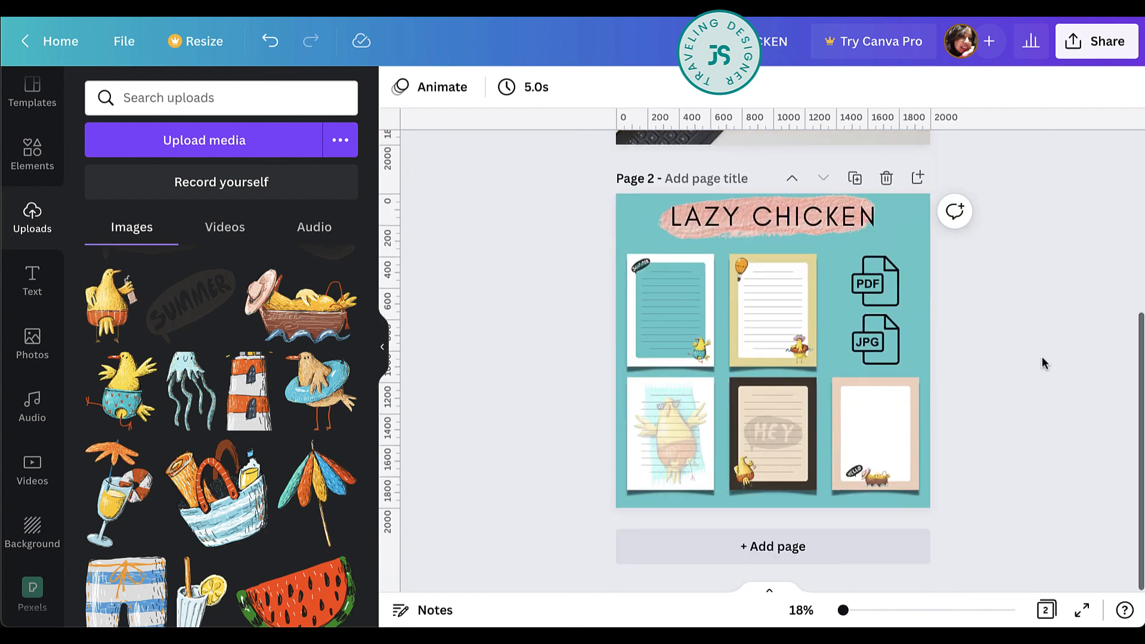
pyautogui.scroll(3, 1042, 356)
pyautogui.scroll(2, 1042, 356)
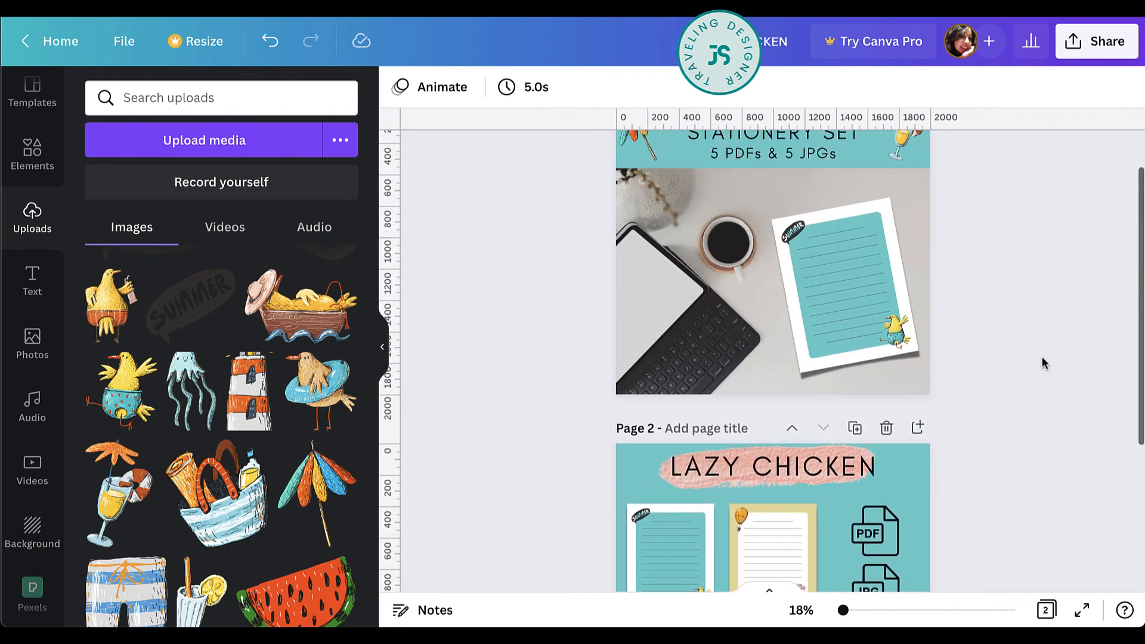
pyautogui.scroll(-3, 1042, 356)
pyautogui.click(782, 464)
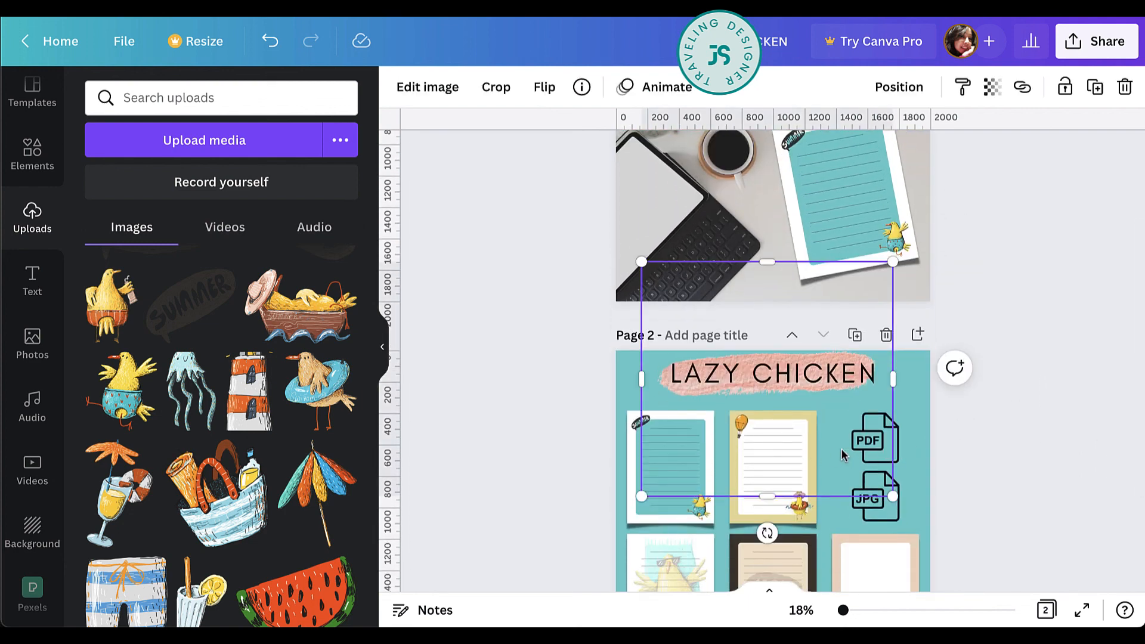
pyautogui.click(783, 531)
pyautogui.click(790, 510)
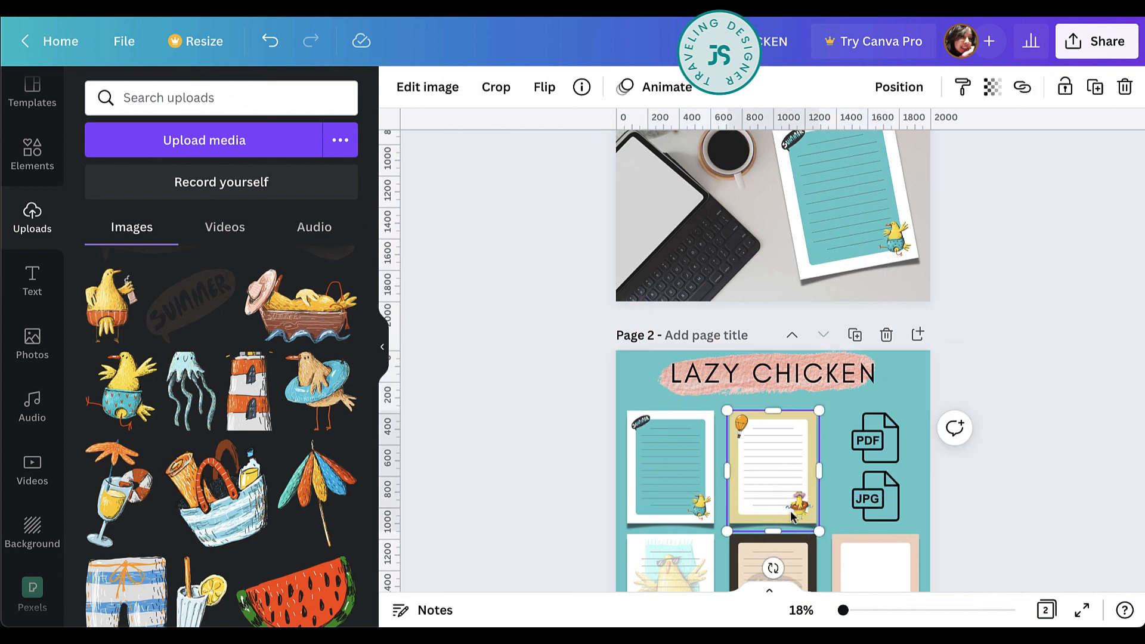
pyautogui.scroll(2, 907, 387)
pyautogui.scroll(2, 906, 393)
pyautogui.hotkey('ctrl', 'v')
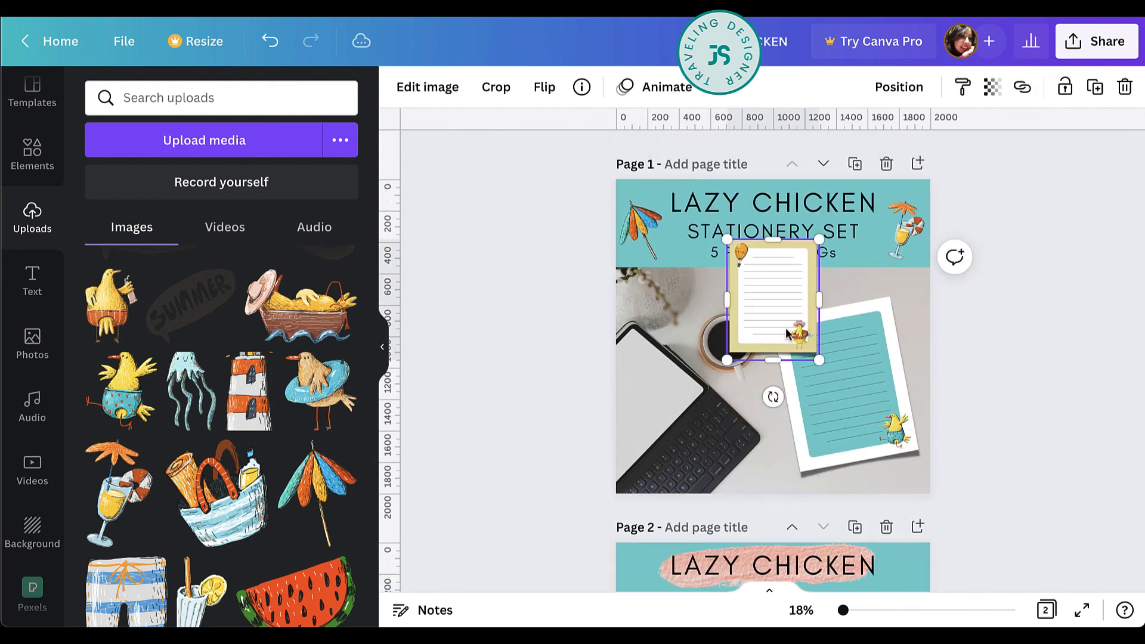
# Enlarge the yellow sheet on page 1, tilt it clockwise over the lower part of the teal sheet, and raise both sheets slightly.
pyautogui.moveTo(788, 294); pyautogui.dragTo(835, 405)
pyautogui.moveTo(865, 471); pyautogui.dragTo(894, 505)
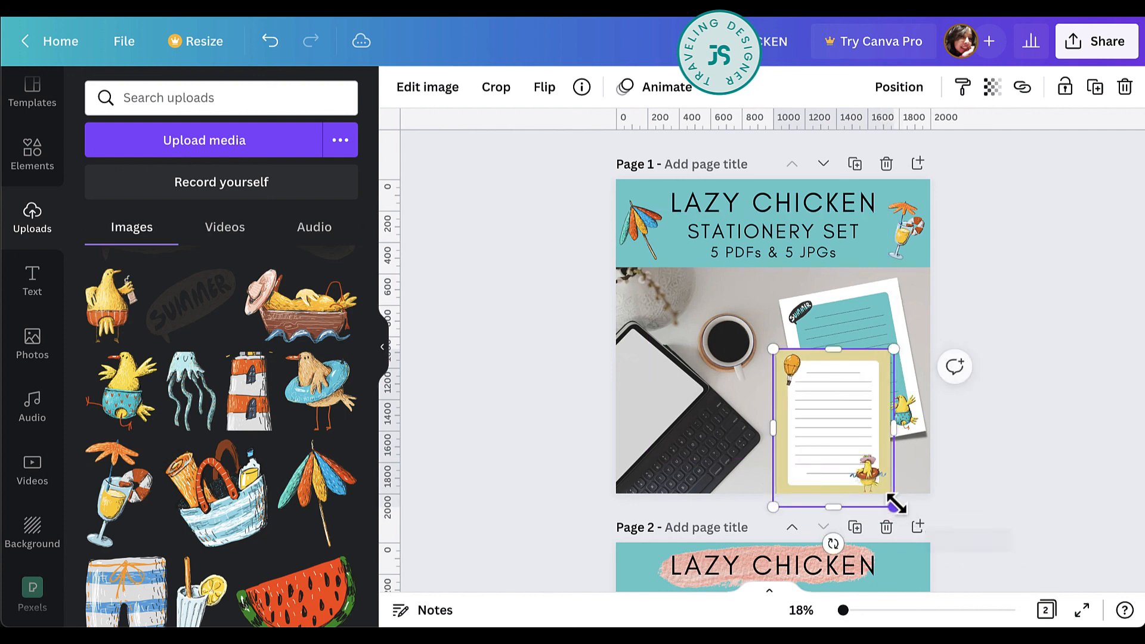
pyautogui.moveTo(837, 544); pyautogui.dragTo(812, 538)
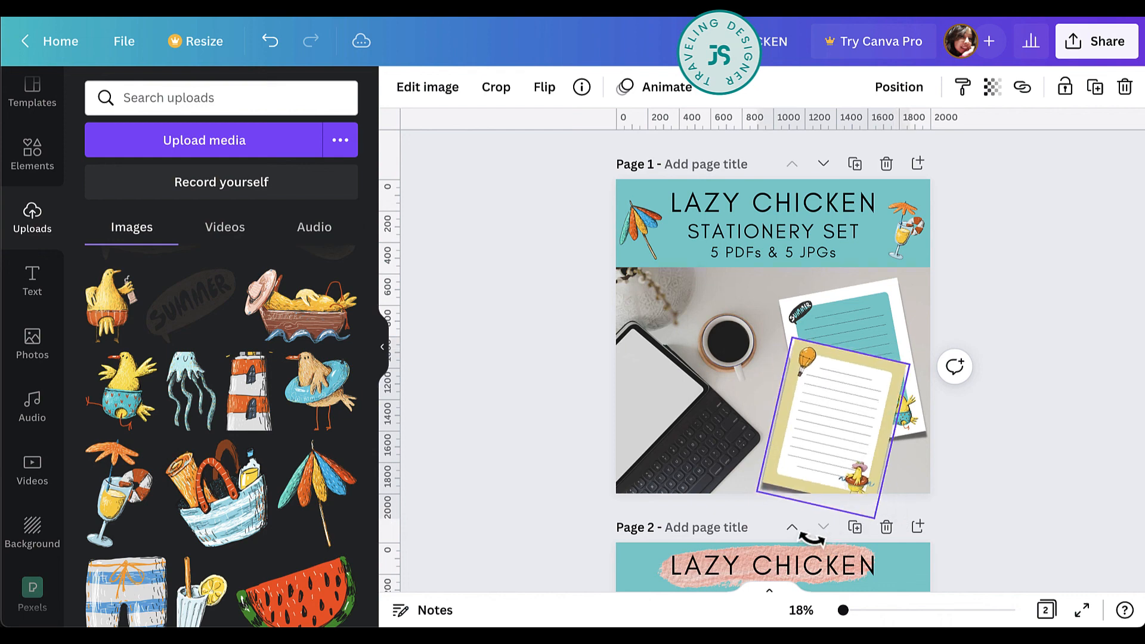
pyautogui.moveTo(854, 428); pyautogui.dragTo(853, 415)
pyautogui.click(978, 406)
pyautogui.moveTo(892, 307); pyautogui.dragTo(893, 294)
pyautogui.click(1050, 475)
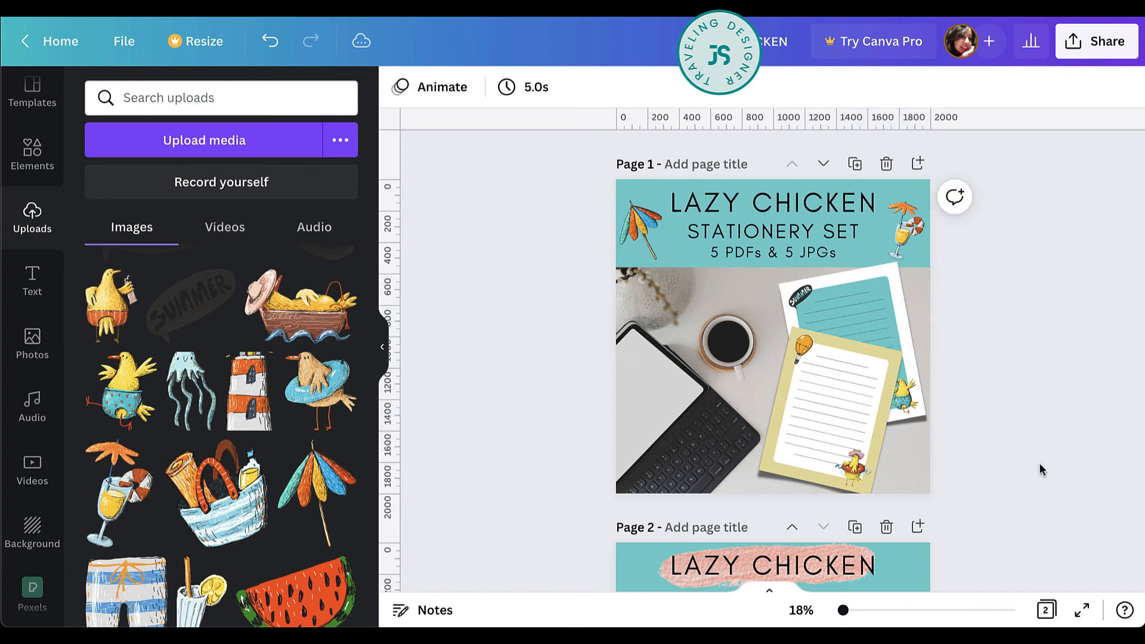
# Choose JPG as the file type for downloading both mockup pages.
pyautogui.scroll(-5, 1054, 429)
pyautogui.scroll(2, 1054, 429)
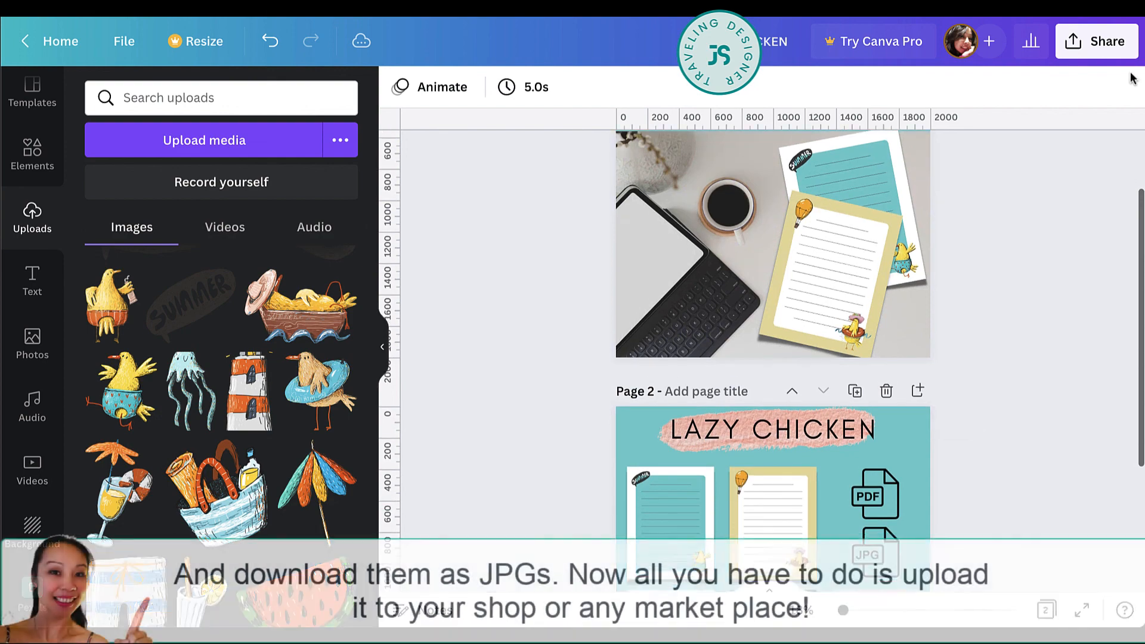
pyautogui.click(1108, 52)
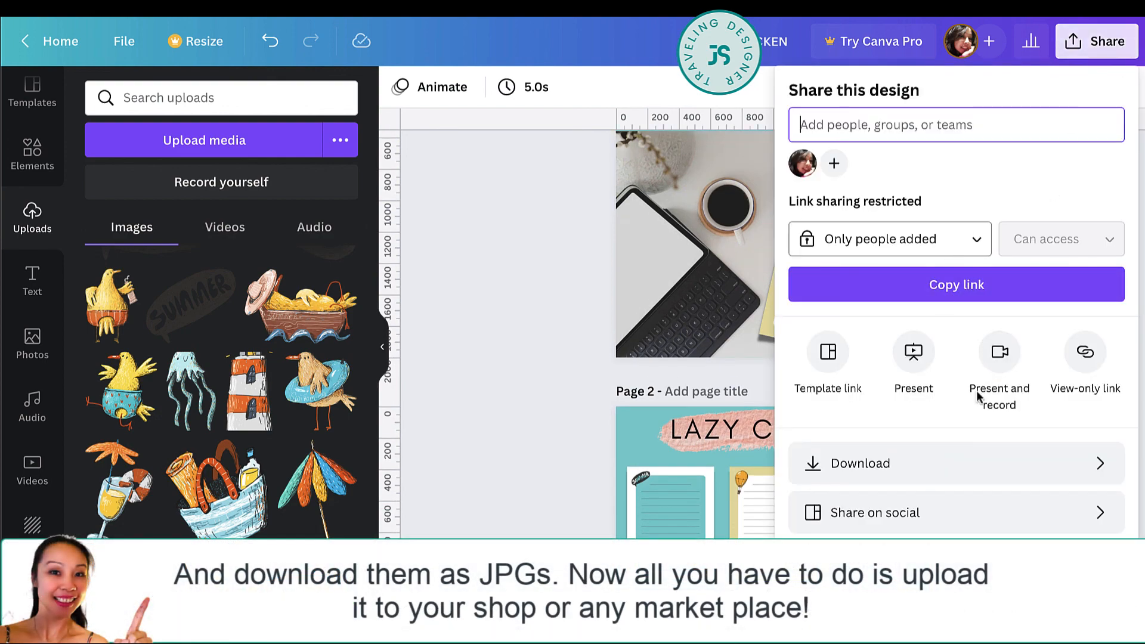
pyautogui.click(945, 463)
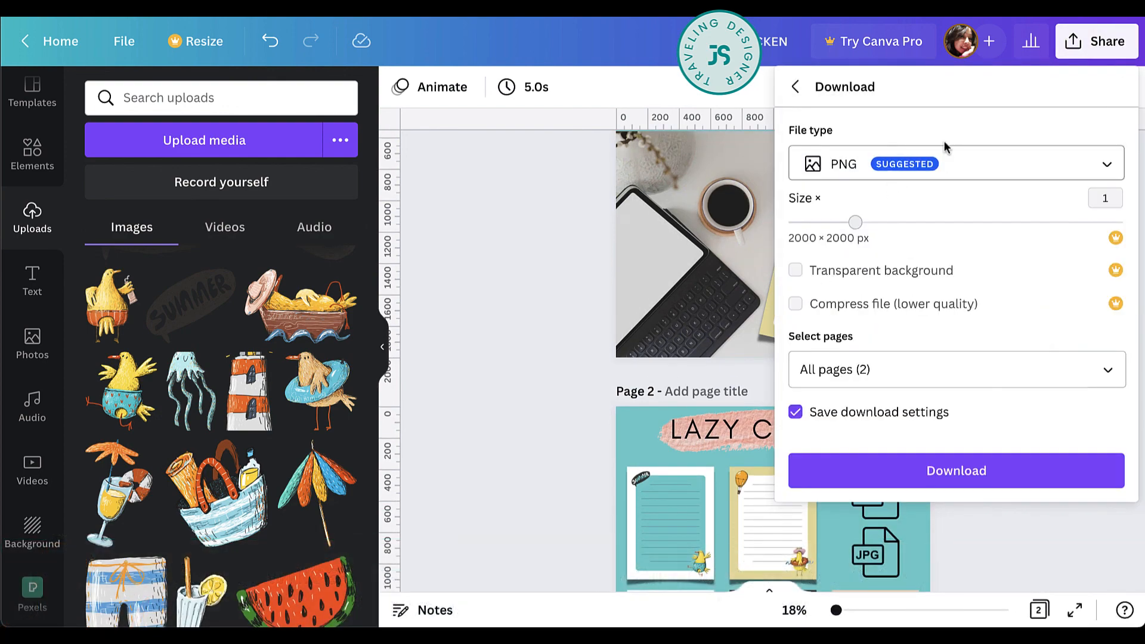
pyautogui.click(945, 162)
pyautogui.click(854, 124)
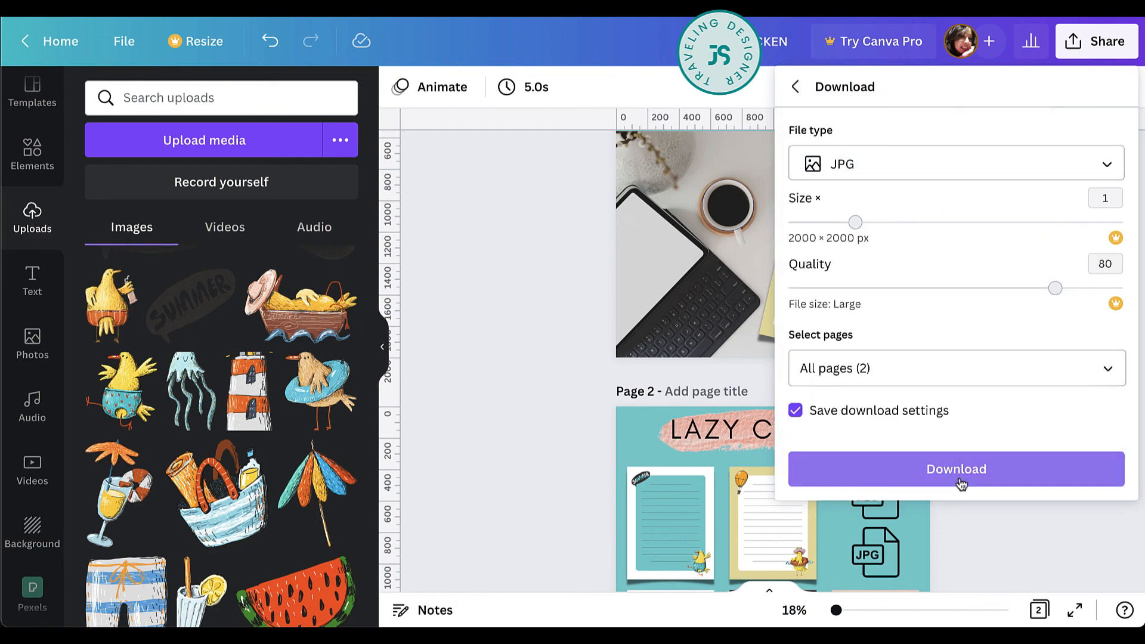
pyautogui.click(537, 465)
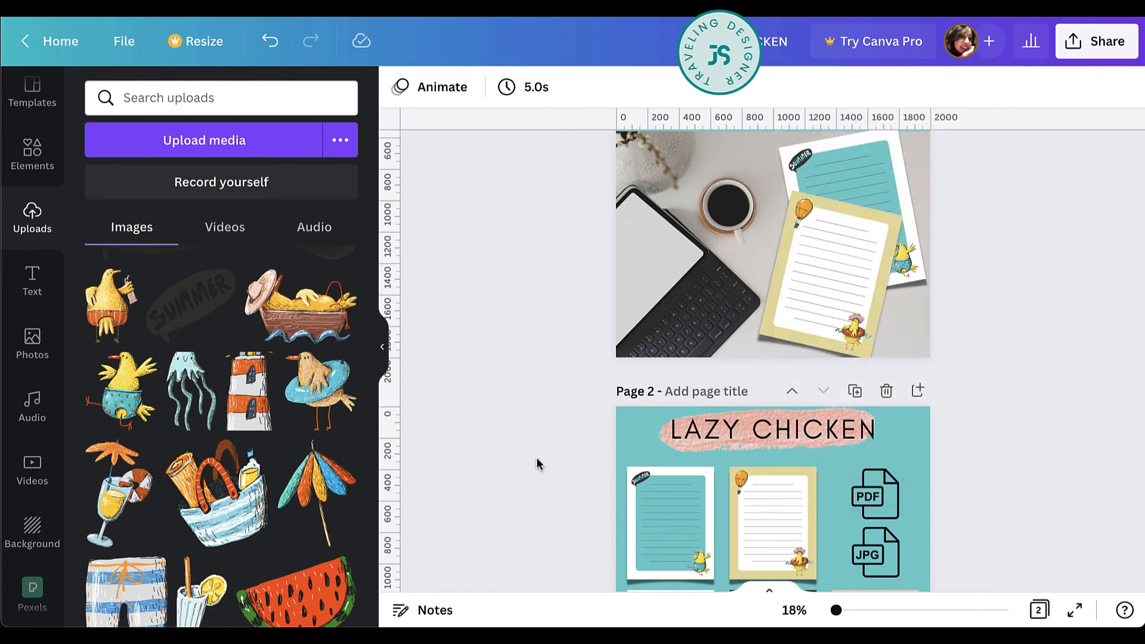
pyautogui.scroll(-3, 593, 432)
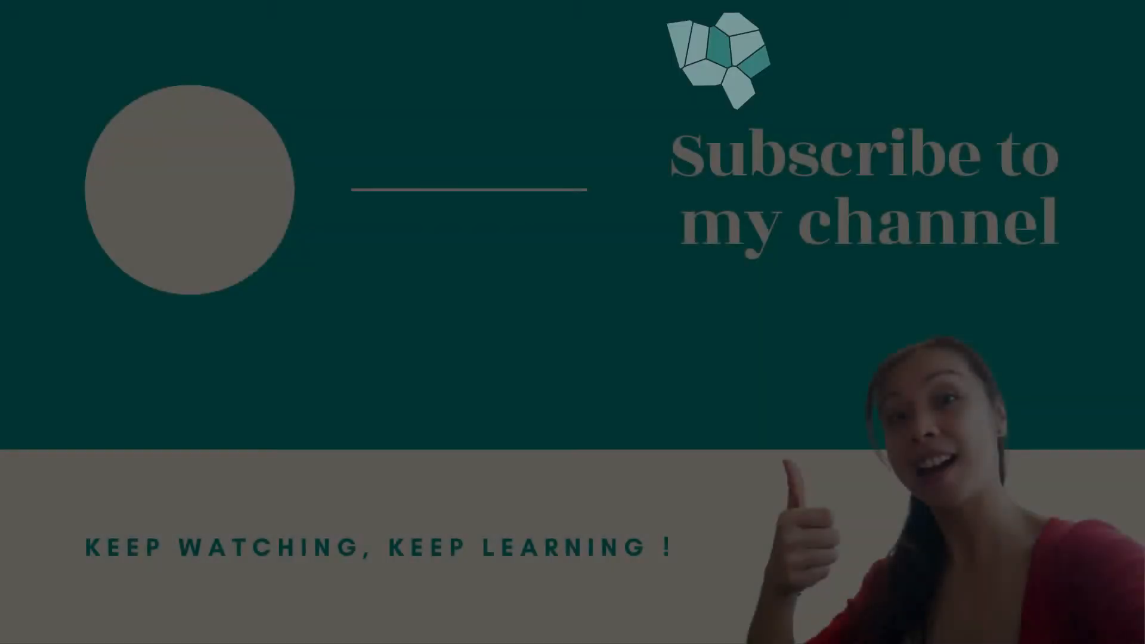